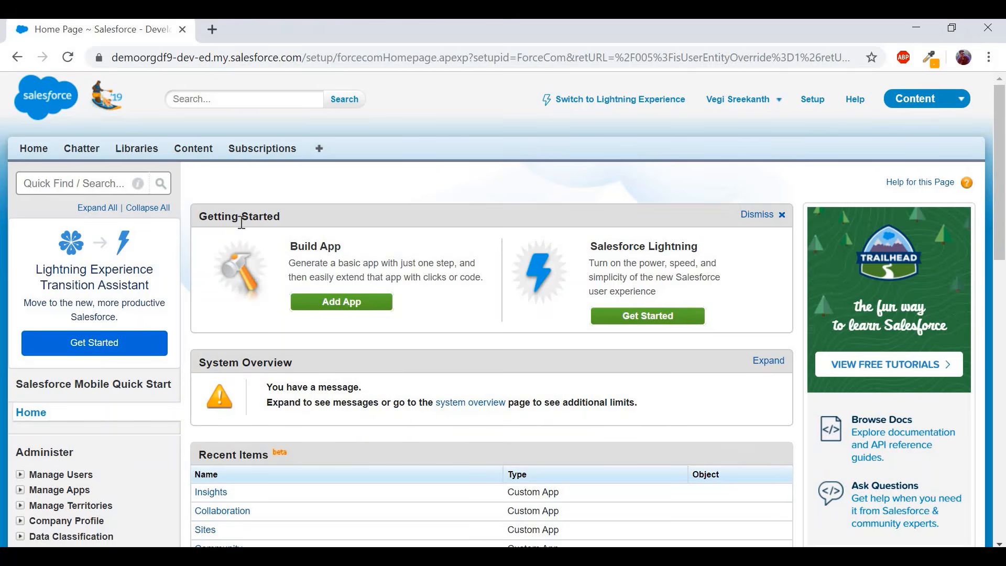
# Find the Sharing Settings in Setup and look over the Organization-Wide Defaults, focusing on the Lead object.
pyautogui.click(77, 186)
pyautogui.write('sharing')
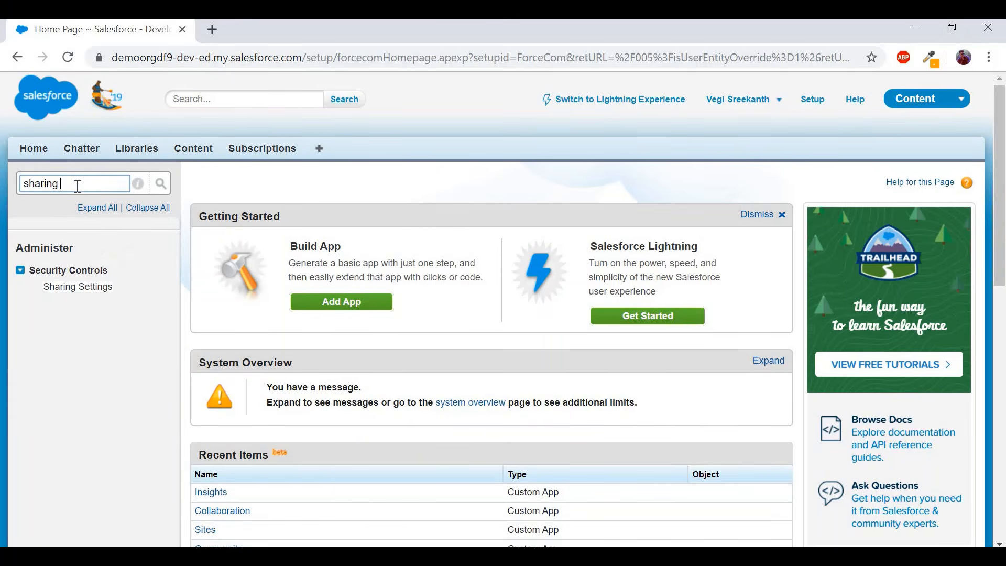
pyautogui.click(76, 288)
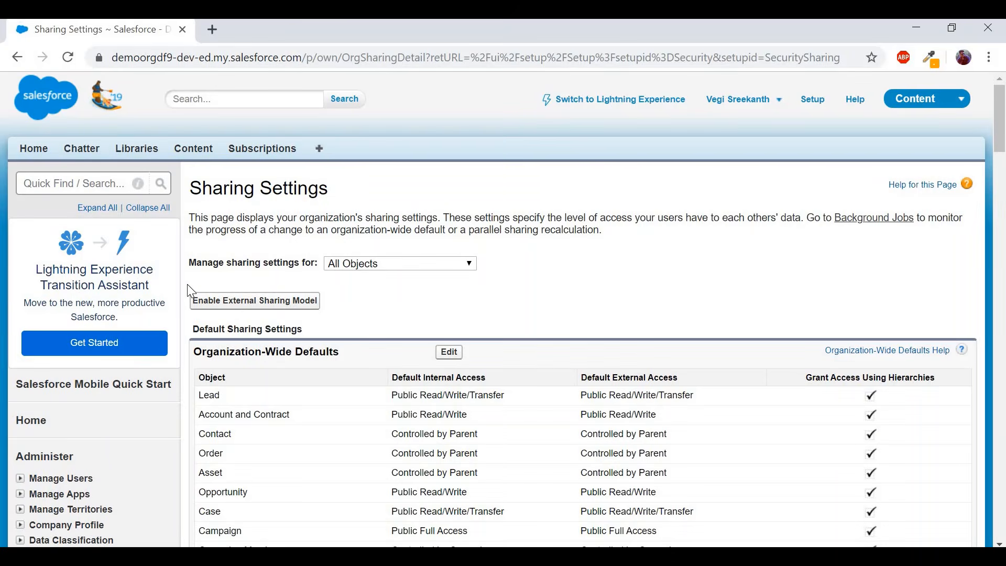
pyautogui.tripleClick(251, 347)
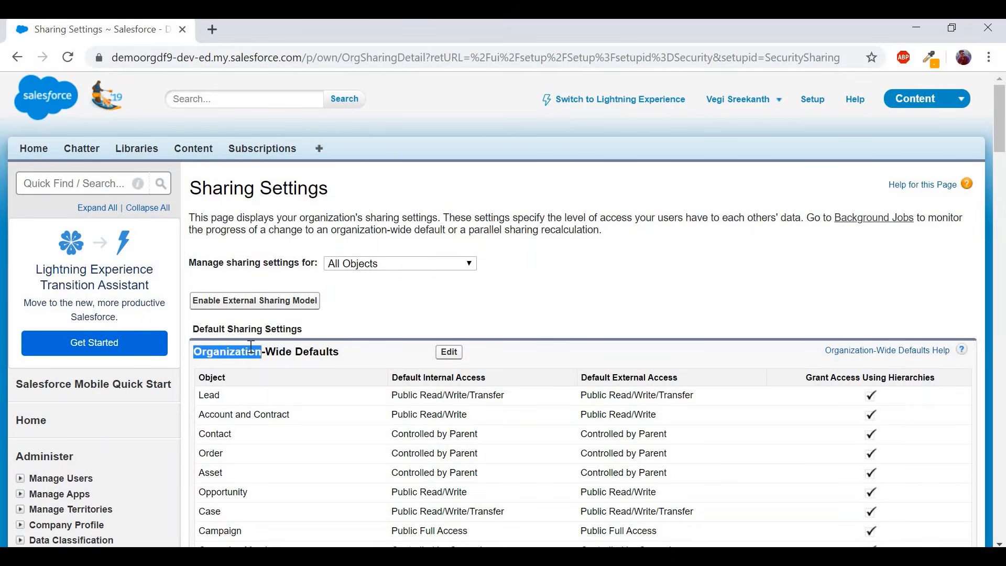
pyautogui.scroll(-1, 366, 388)
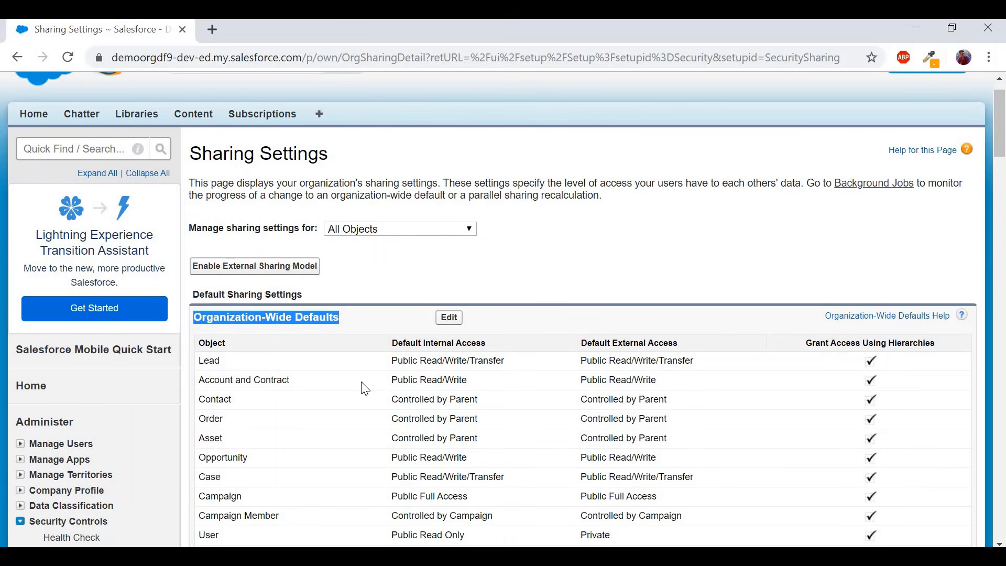
pyautogui.click(212, 361)
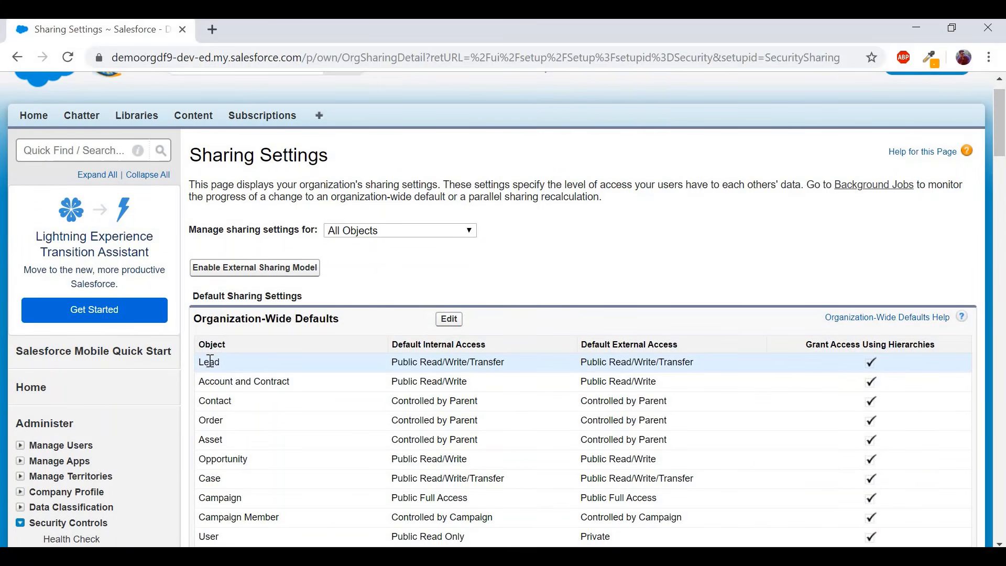
pyautogui.doubleClick(211, 362)
# Set the Lead object's default internal access to Private, save the organization-wide defaults and accept the recalculation of sharing rules.
pyautogui.click(452, 319)
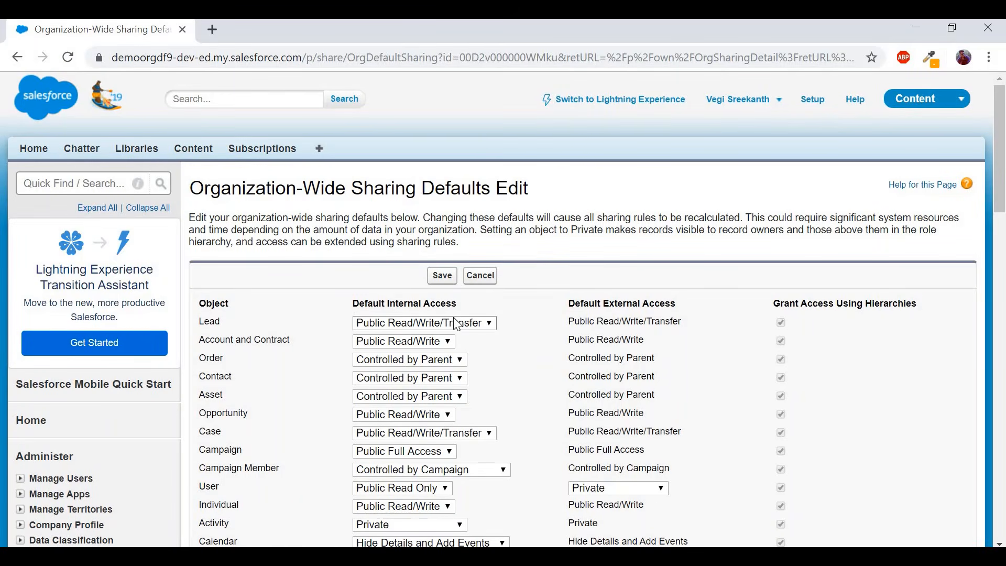
pyautogui.click(457, 325)
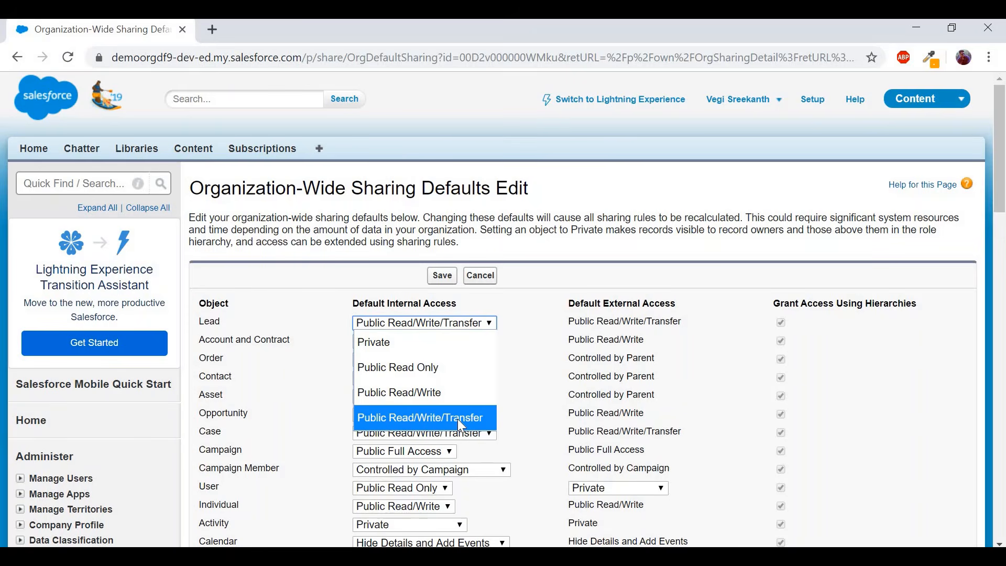
pyautogui.click(438, 346)
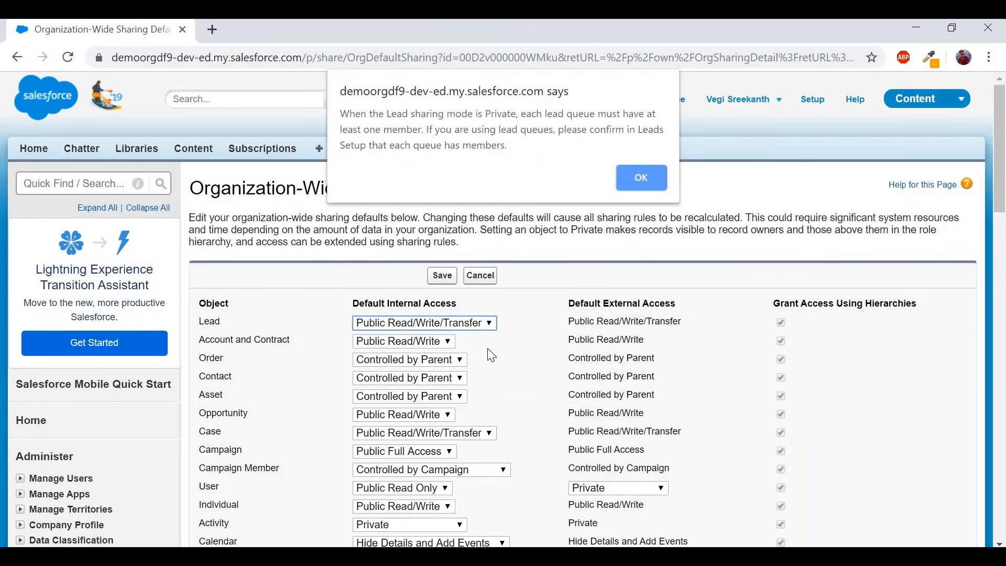
pyautogui.click(639, 178)
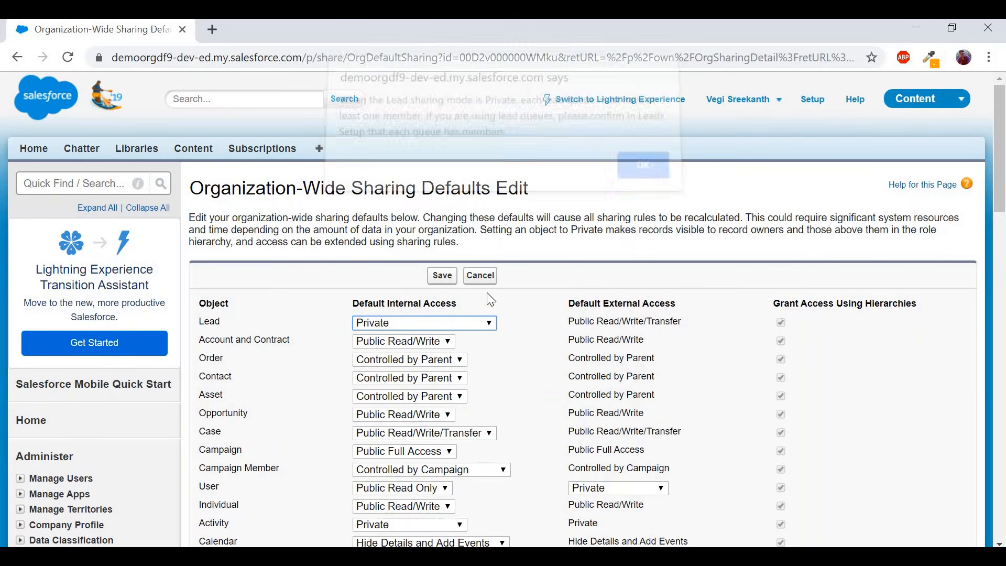
pyautogui.click(447, 285)
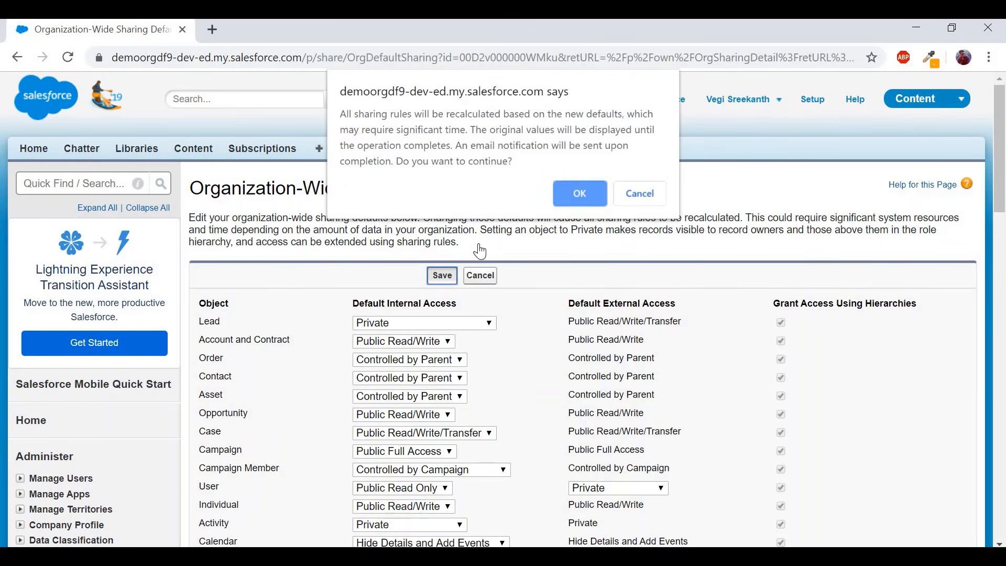
pyautogui.click(570, 191)
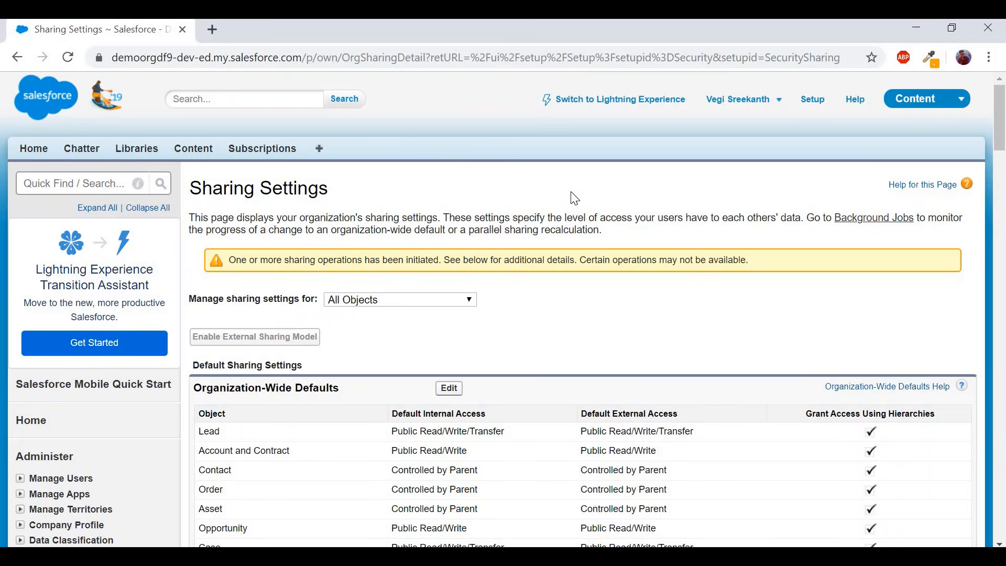
# Reload the Sharing Settings page and check the Lead object's default internal access.
pyautogui.tripleClick(429, 431)
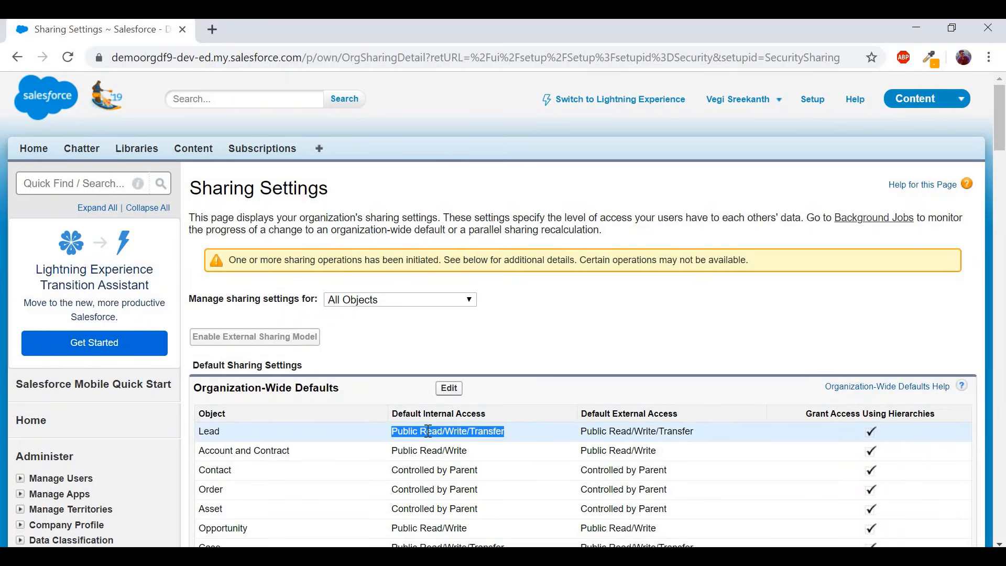
pyautogui.click(74, 65)
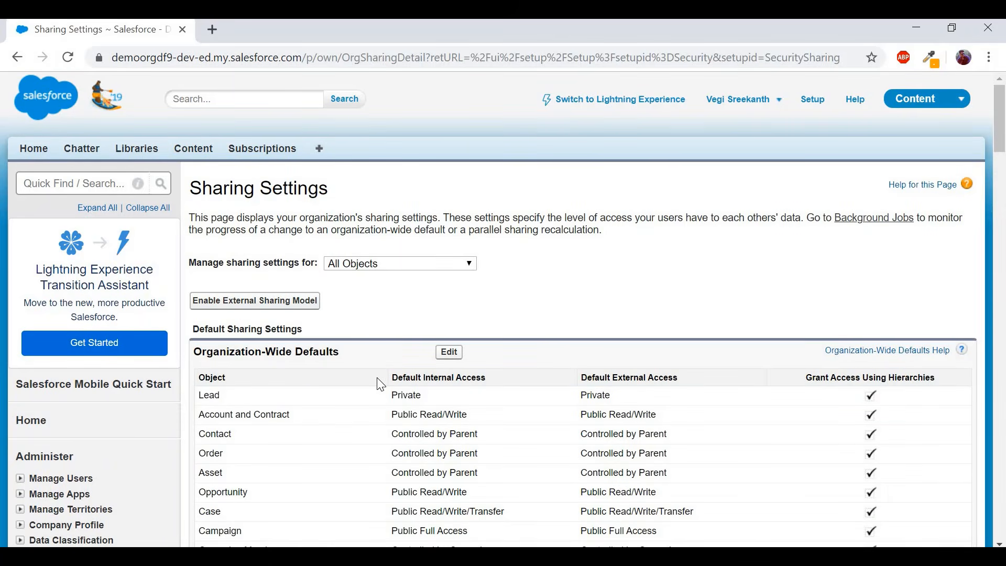
pyautogui.doubleClick(405, 396)
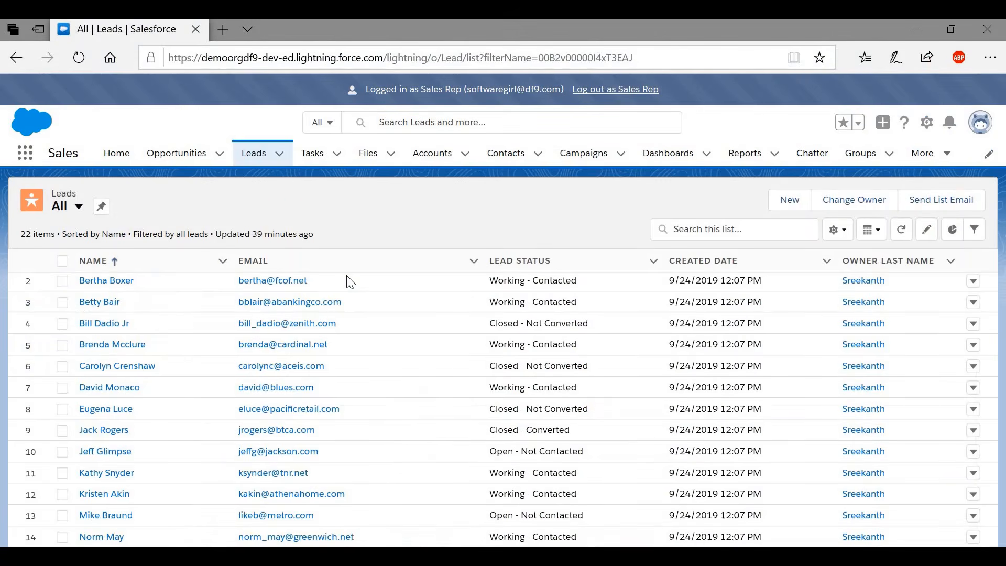
# Switch to the Edge window with the Sales Rep session and examine the All leads list and its owners.
pyautogui.scroll(-2, 348, 281)
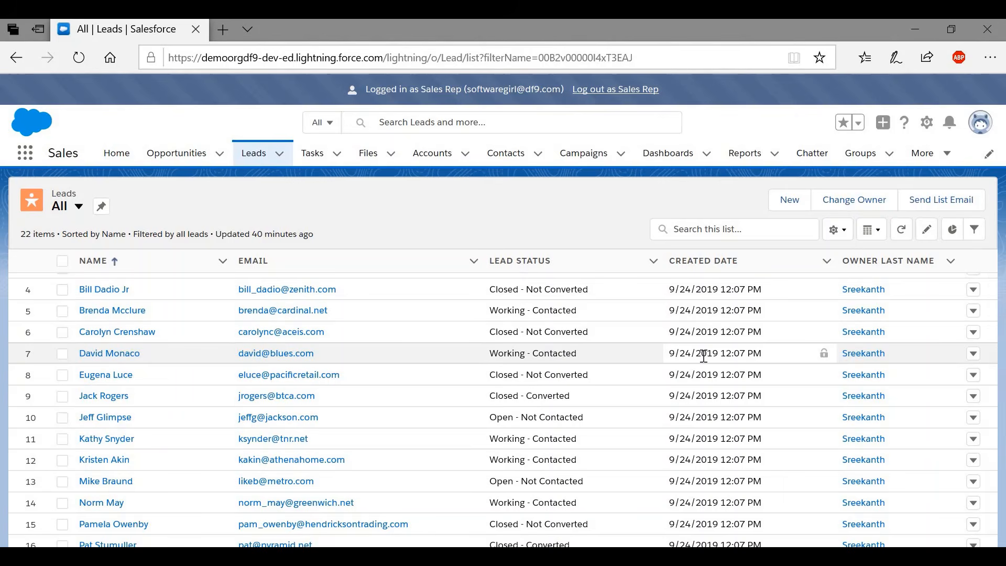
pyautogui.scroll(-3, 848, 388)
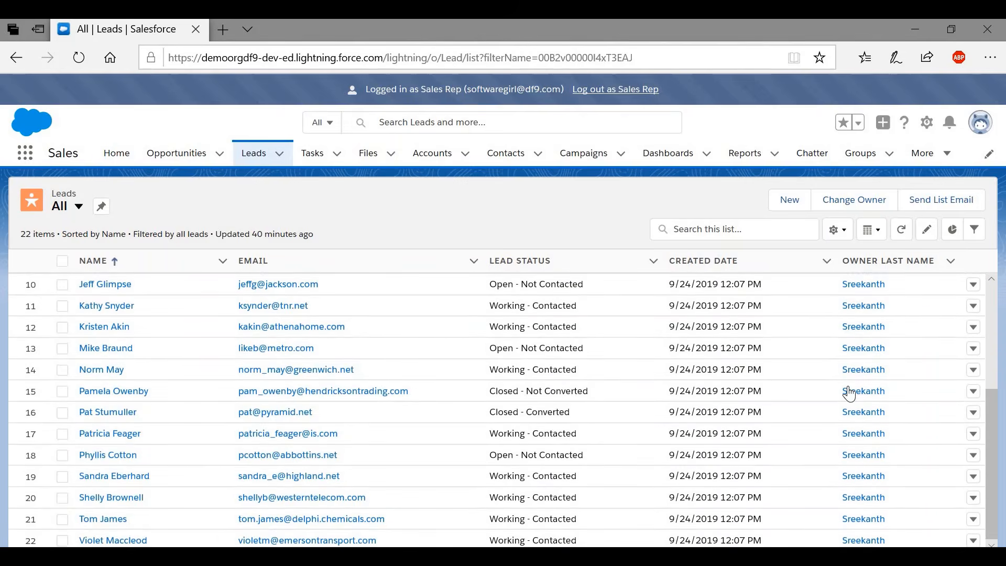
pyautogui.scroll(5, 848, 388)
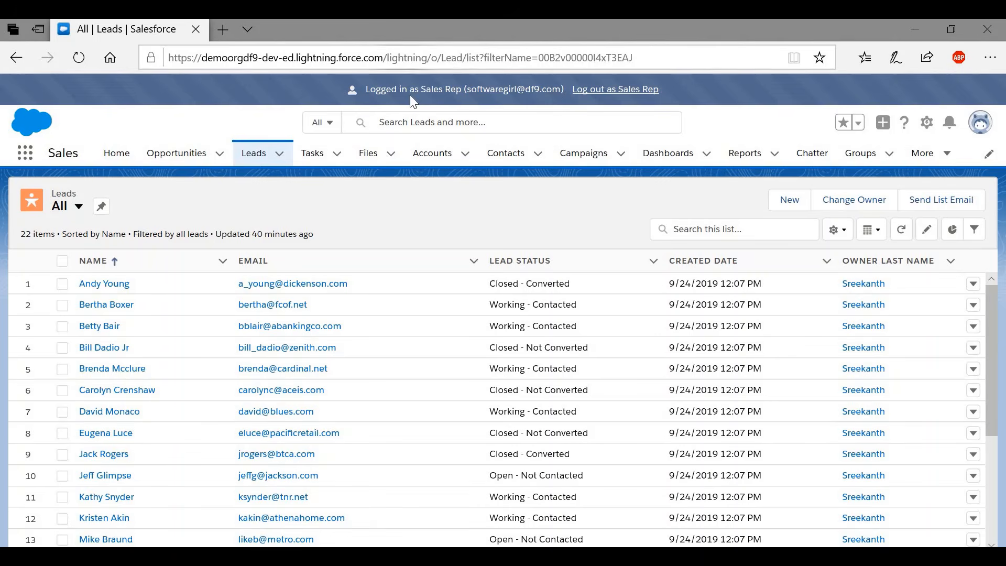
pyautogui.tripleClick(427, 92)
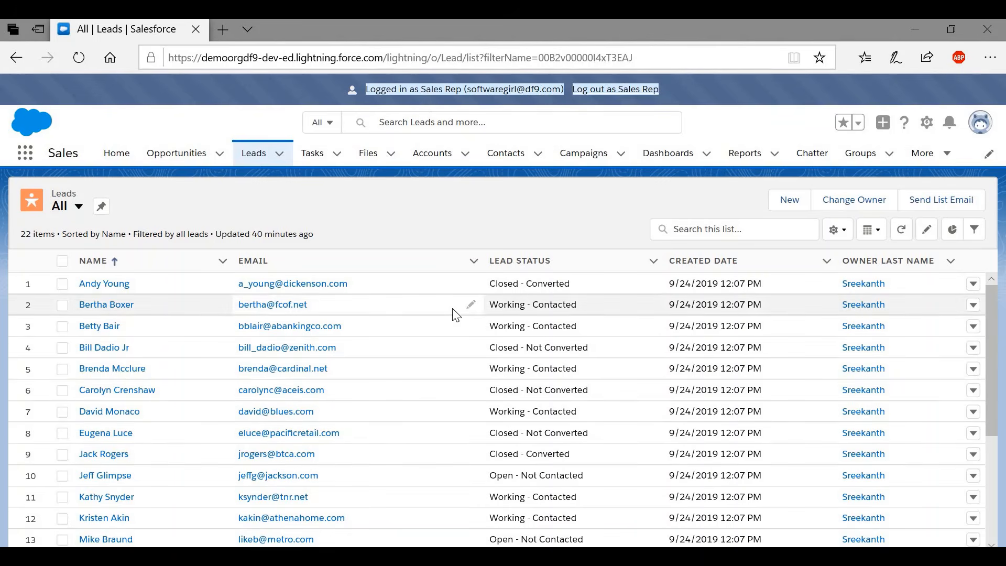
pyautogui.scroll(1, 459, 312)
pyautogui.scroll(-1, 456, 315)
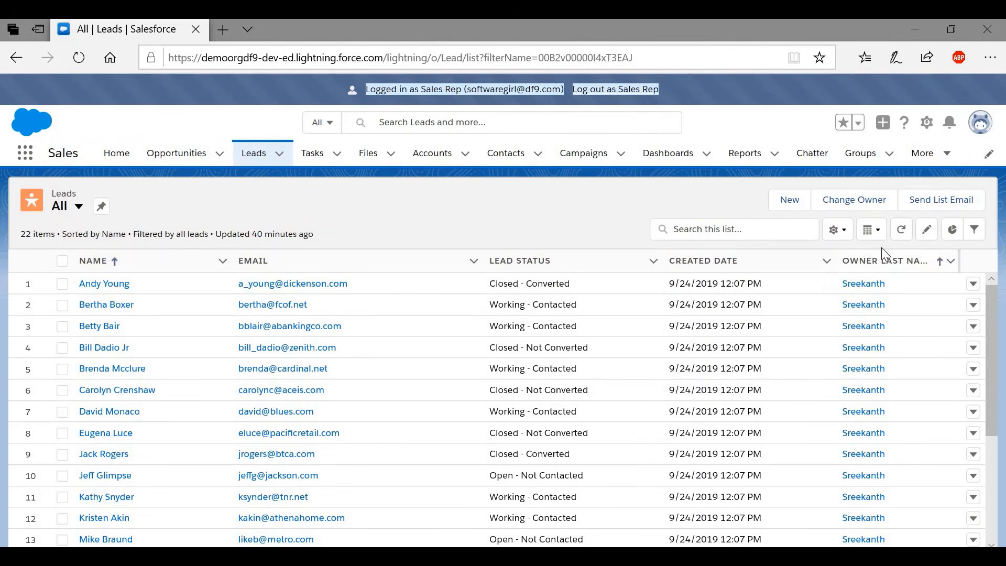
# Refresh the All leads list and check which leads the logged-in Sales Rep can see.
pyautogui.click(902, 229)
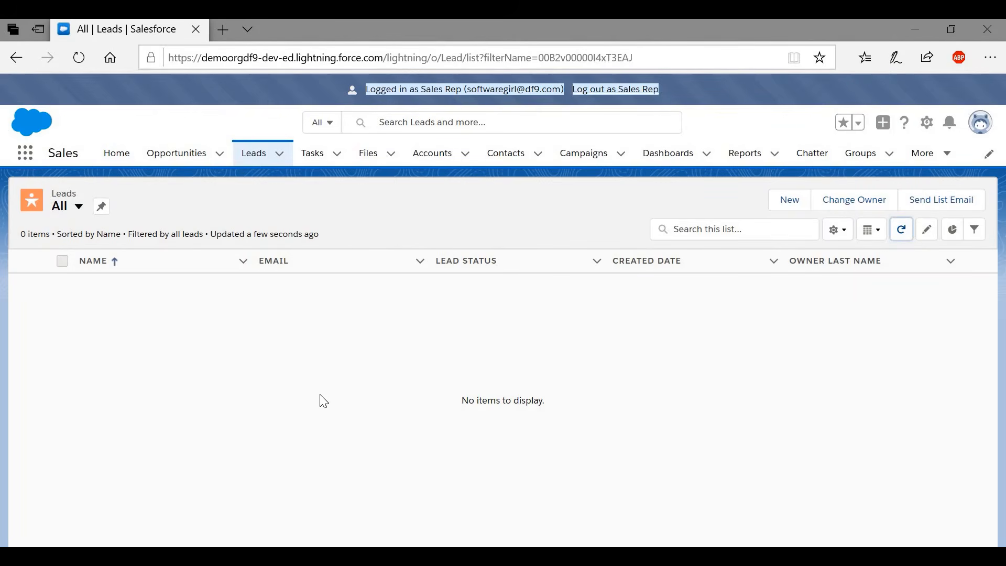
pyautogui.click(425, 94)
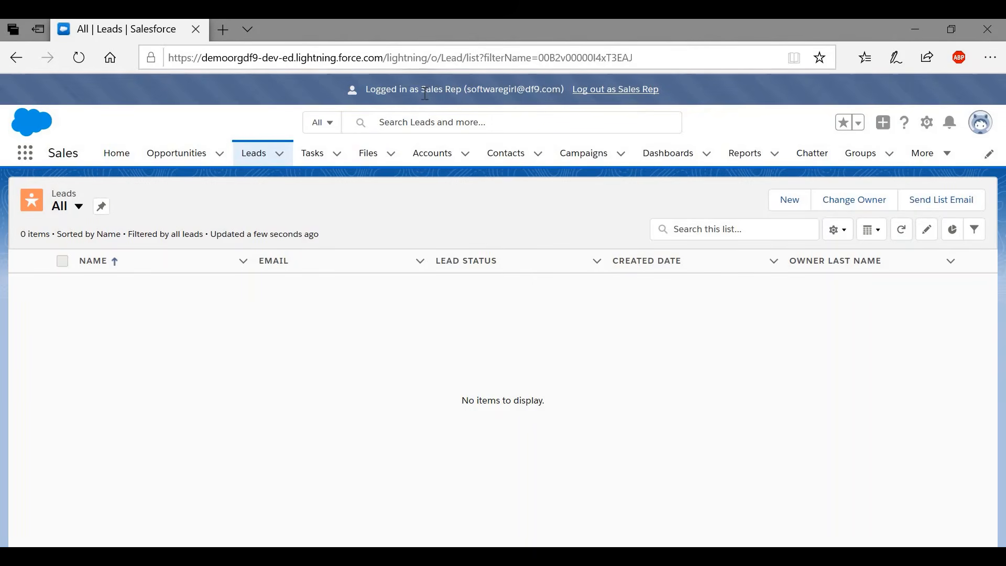
pyautogui.tripleClick(425, 95)
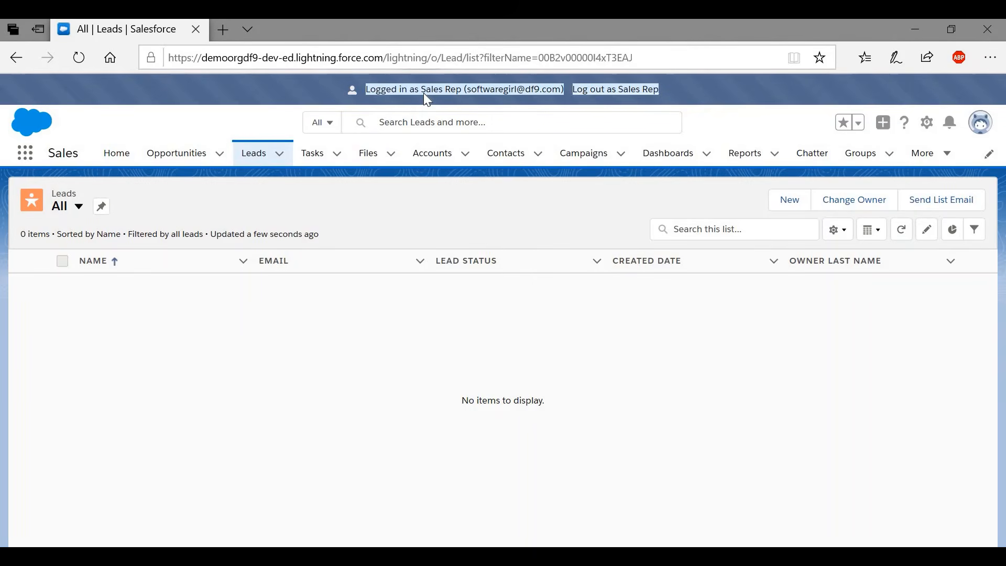
pyautogui.click(429, 90)
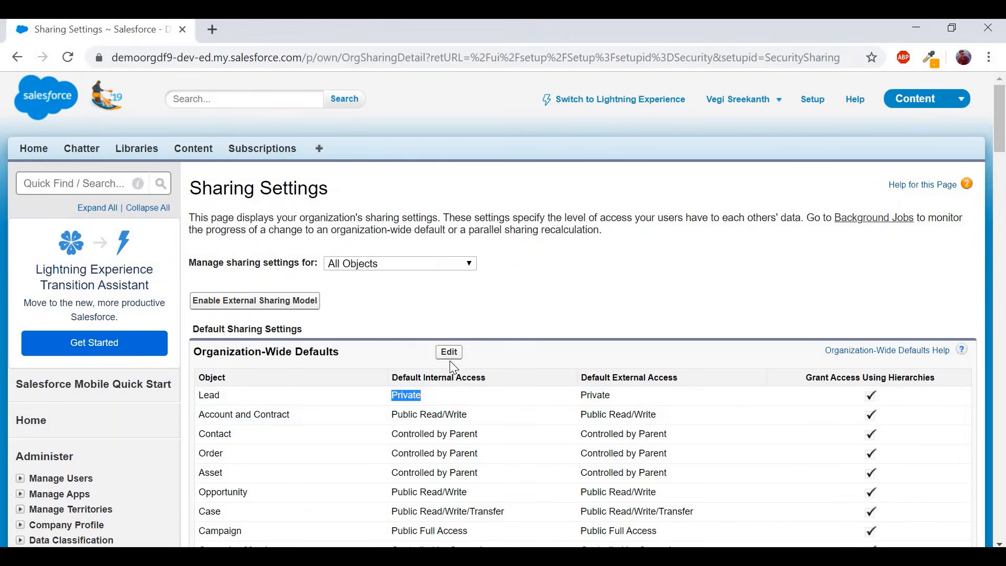
# Back in Chrome, set the Lead object's default internal access to Public Read Only, save with recalculation and reload the Sharing Settings page.
pyautogui.click(451, 359)
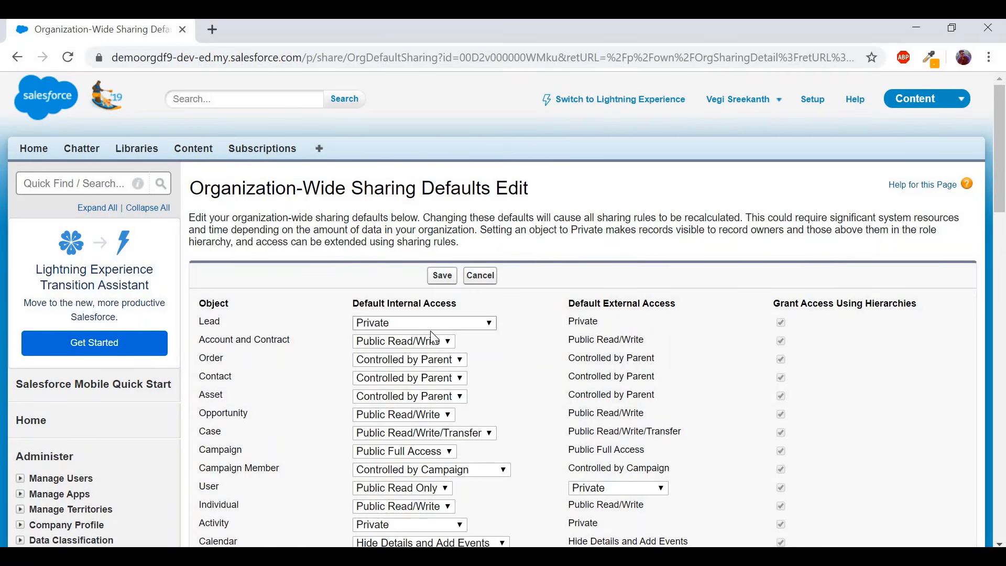
pyautogui.click(447, 323)
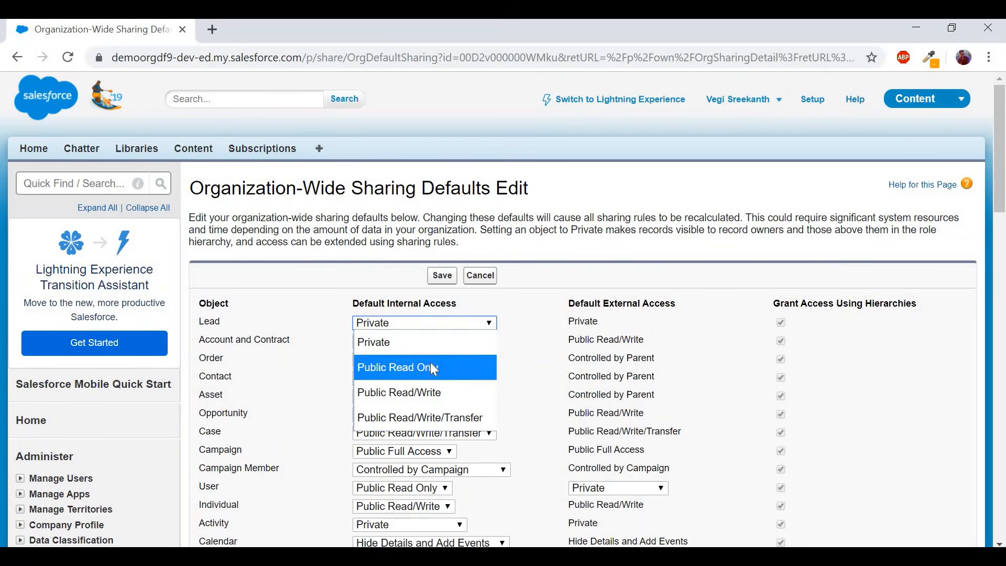
pyautogui.click(430, 366)
pyautogui.click(442, 276)
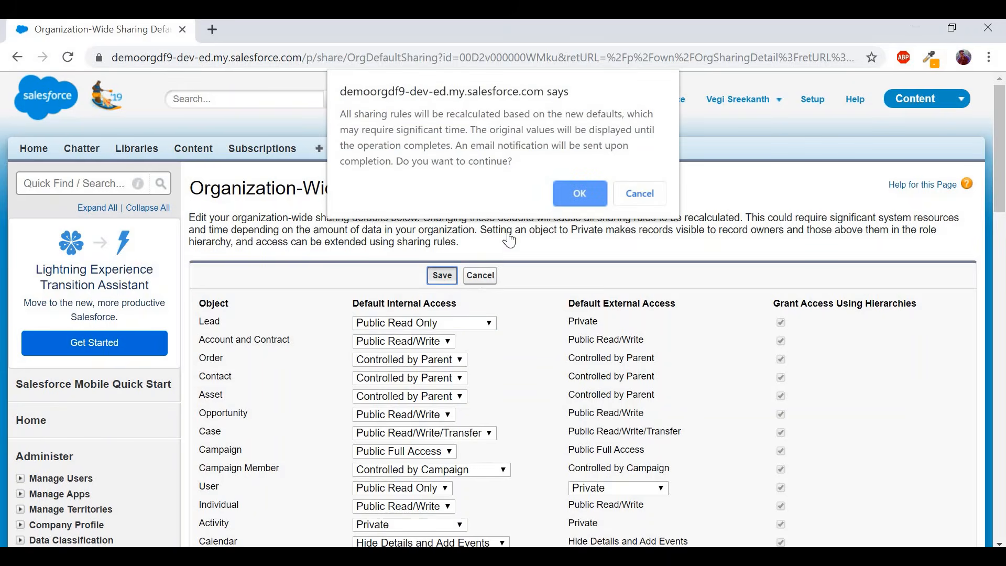
pyautogui.click(572, 209)
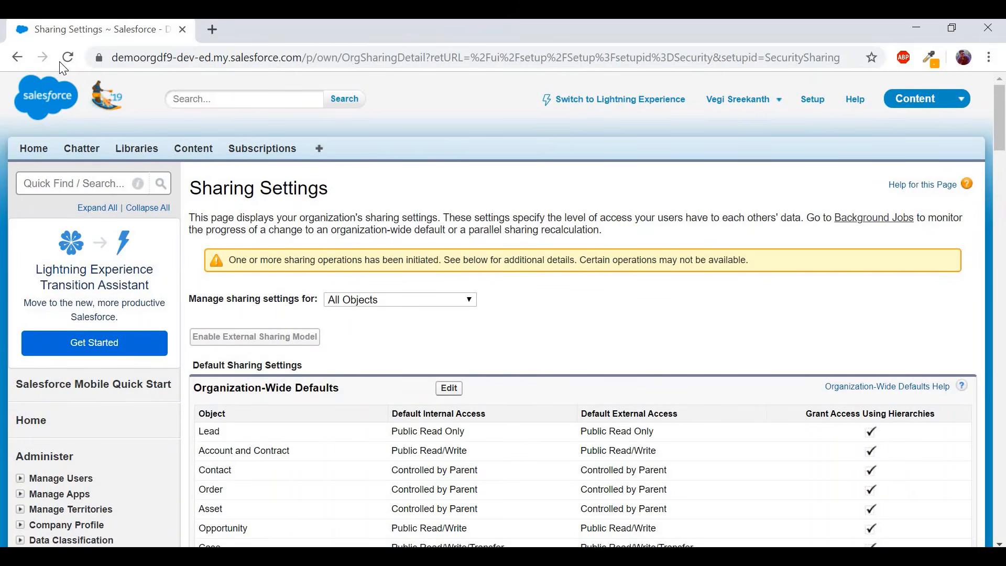
pyautogui.click(63, 56)
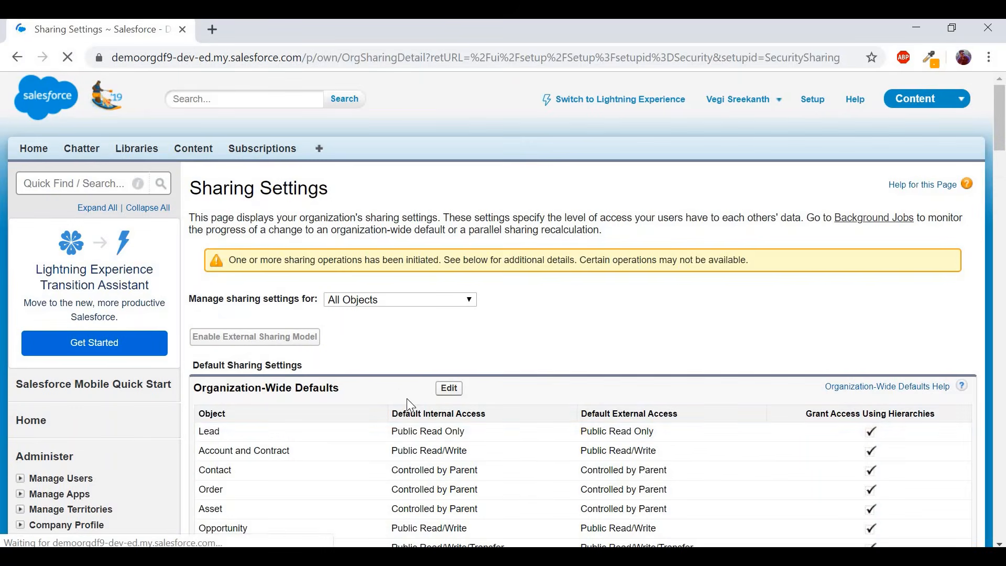
pyautogui.tripleClick(441, 435)
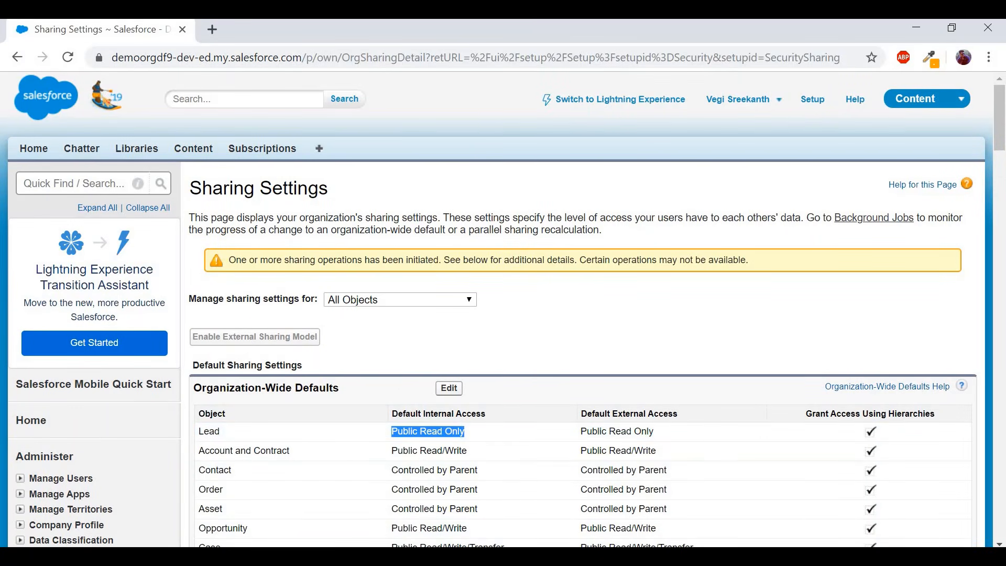
# Switch to the Sales Rep session in Edge, refresh the All leads list and review the visible leads and their owners.
pyautogui.moveTo(445, 556)
pyautogui.click(431, 451)
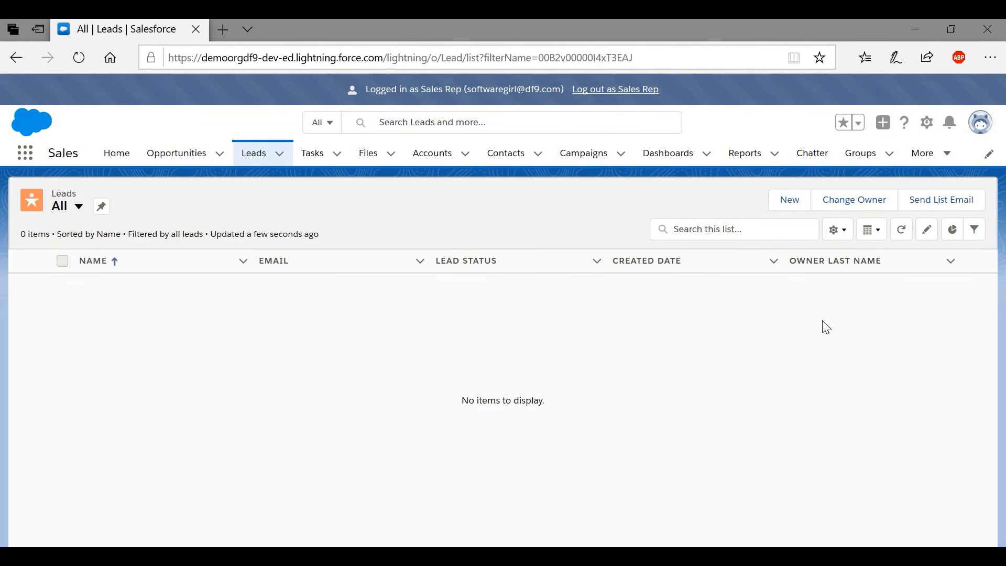
pyautogui.click(903, 231)
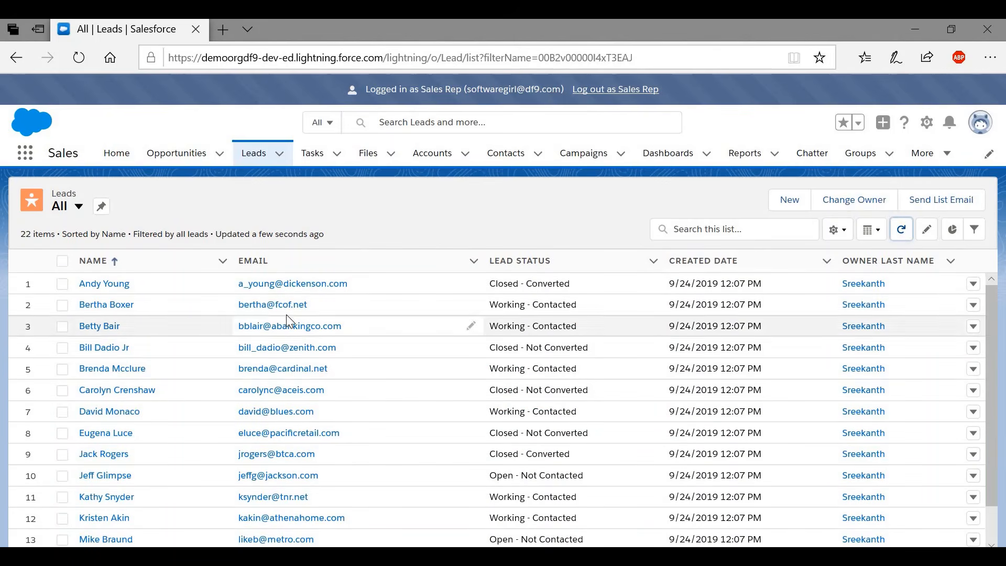
pyautogui.scroll(-1, 170, 485)
pyautogui.scroll(-4, 173, 487)
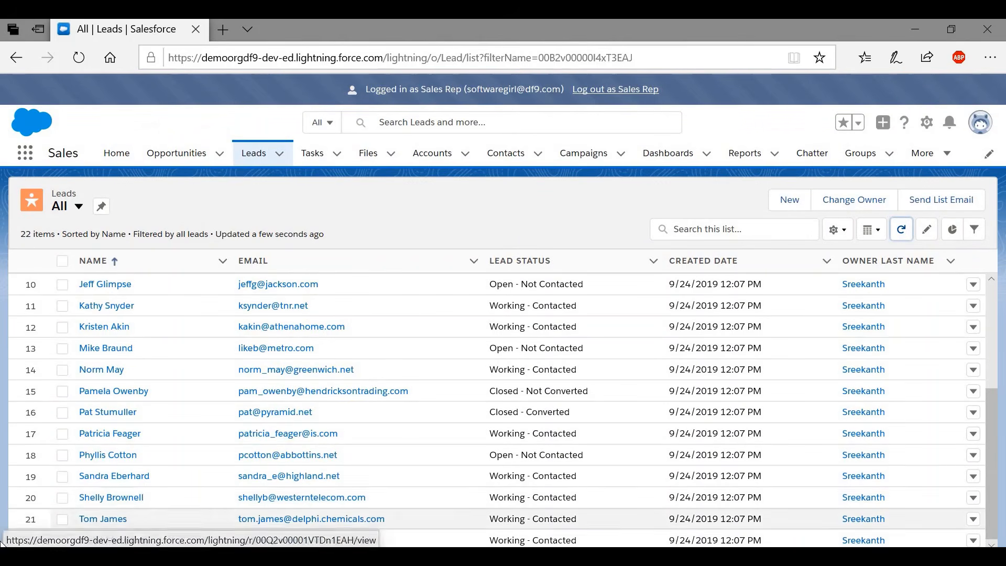
pyautogui.scroll(5, 853, 379)
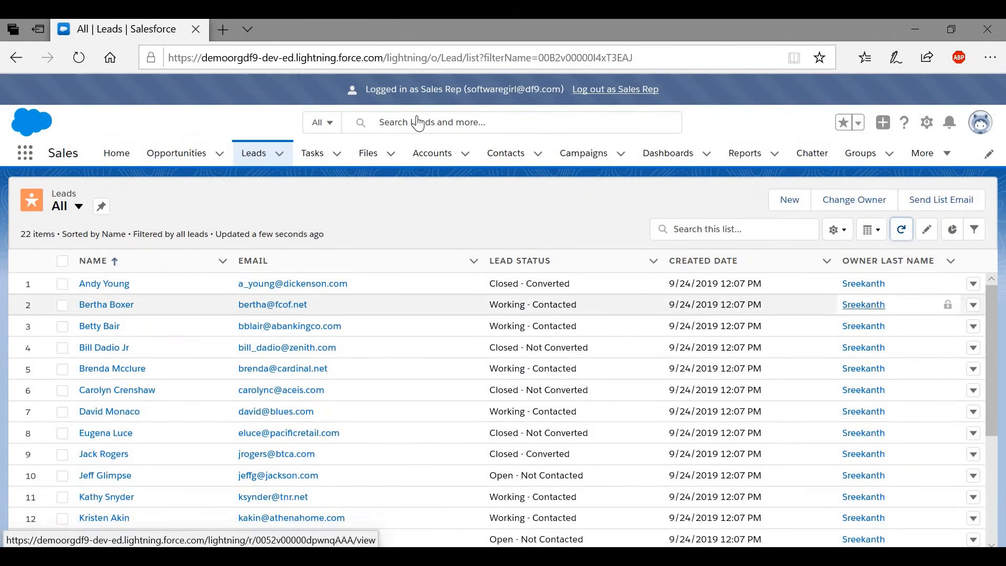
pyautogui.doubleClick(441, 92)
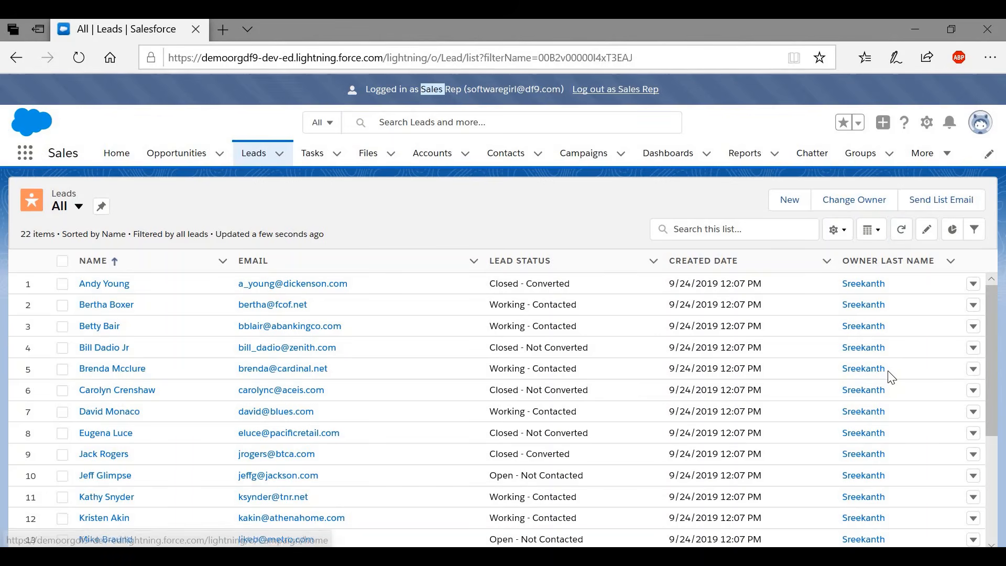
# Open the record of the first lead in the All leads list.
pyautogui.click(123, 286)
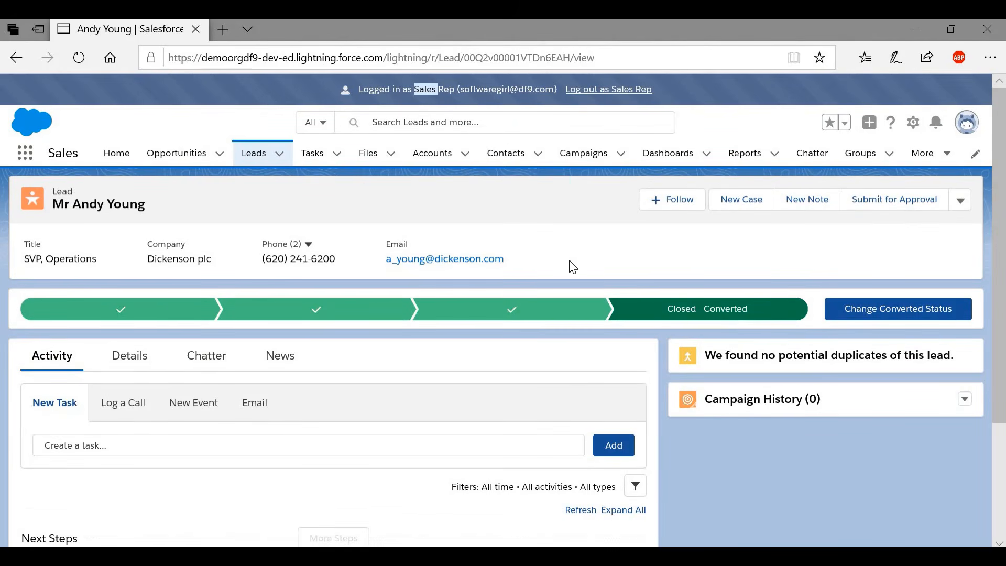
# Try to append Edited to the lead's first name in its details, save, and discard the edit.
pyautogui.click(129, 355)
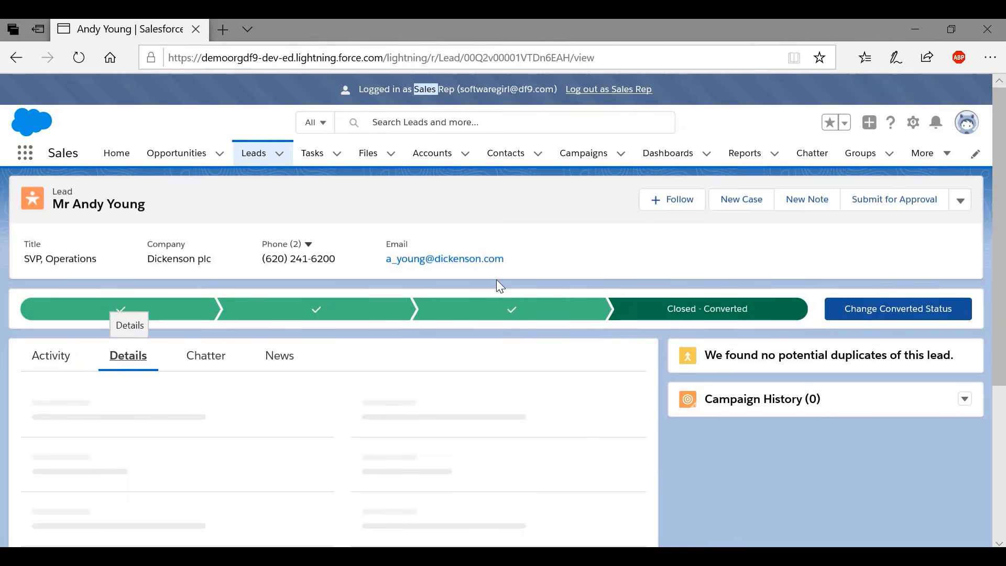
pyautogui.scroll(-2, 157, 337)
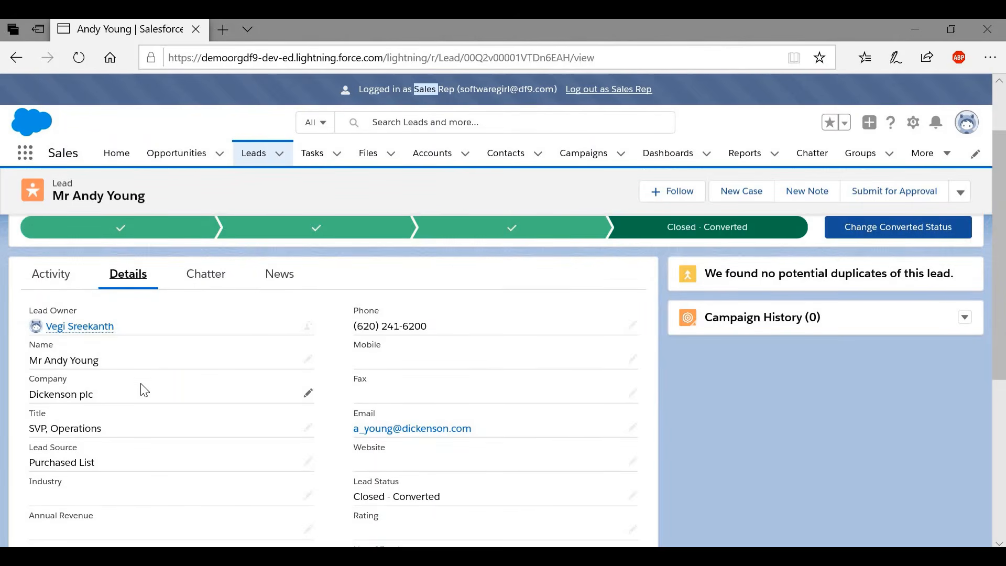
pyautogui.doubleClick(178, 371)
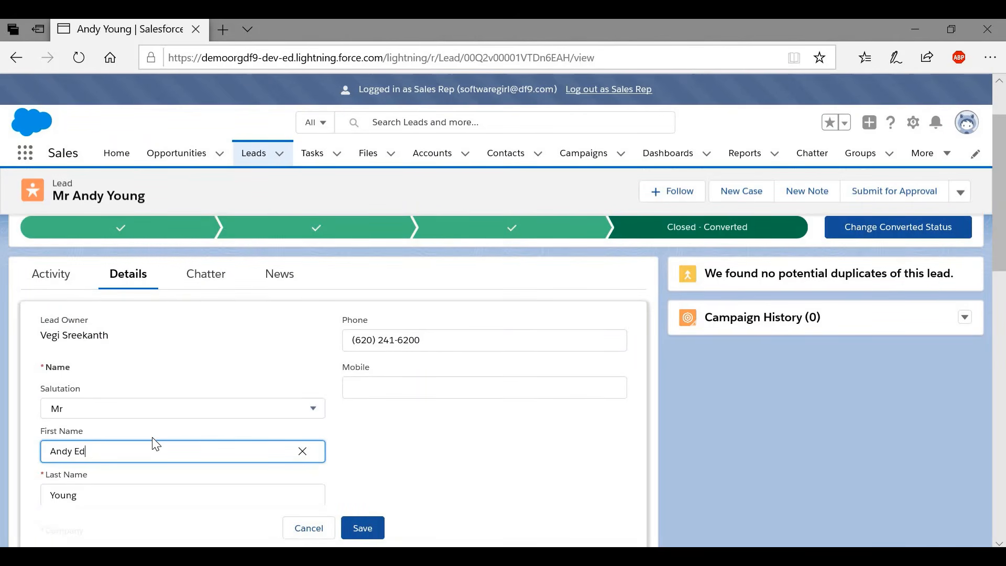
pyautogui.write('Edited')
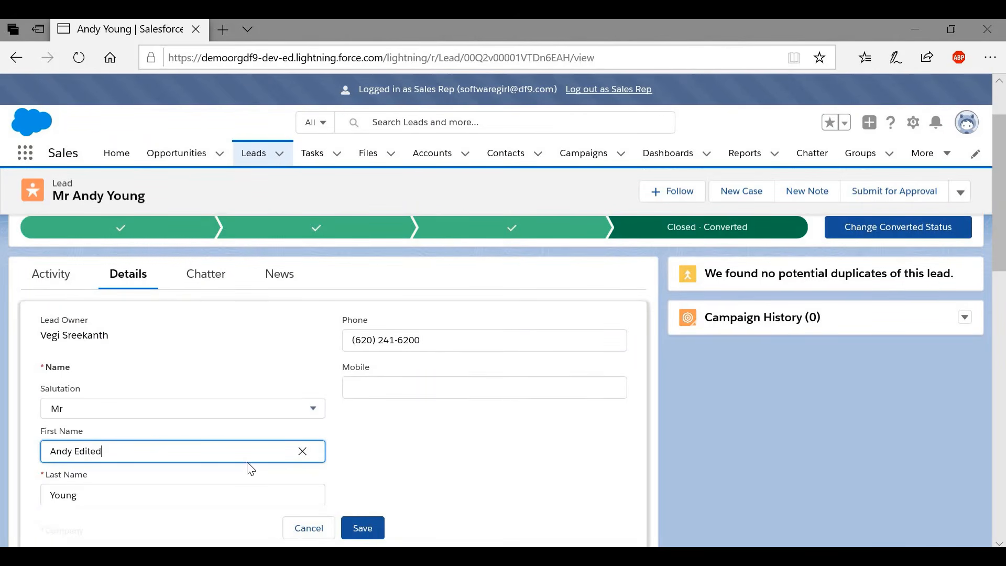
pyautogui.click(371, 536)
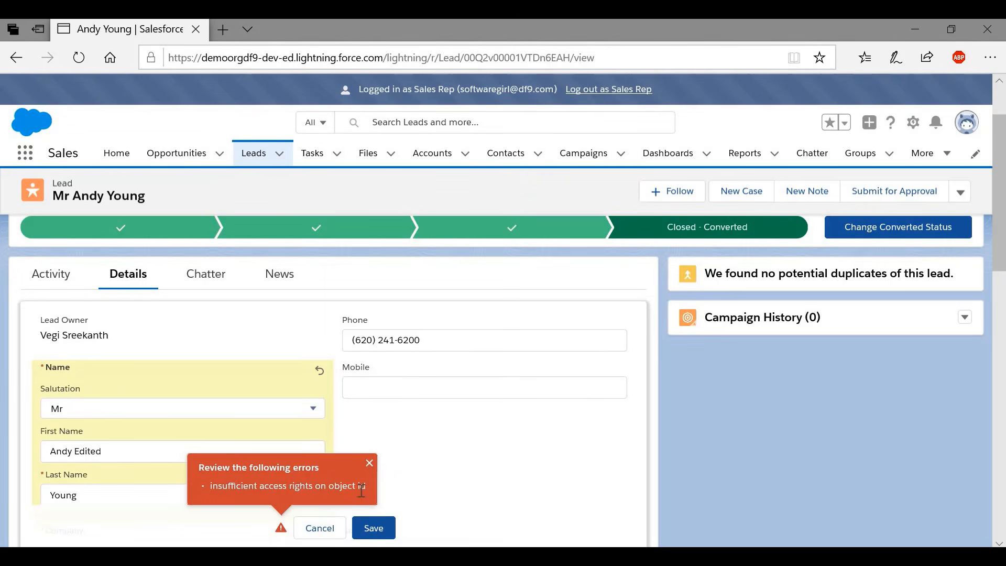
pyautogui.click(319, 529)
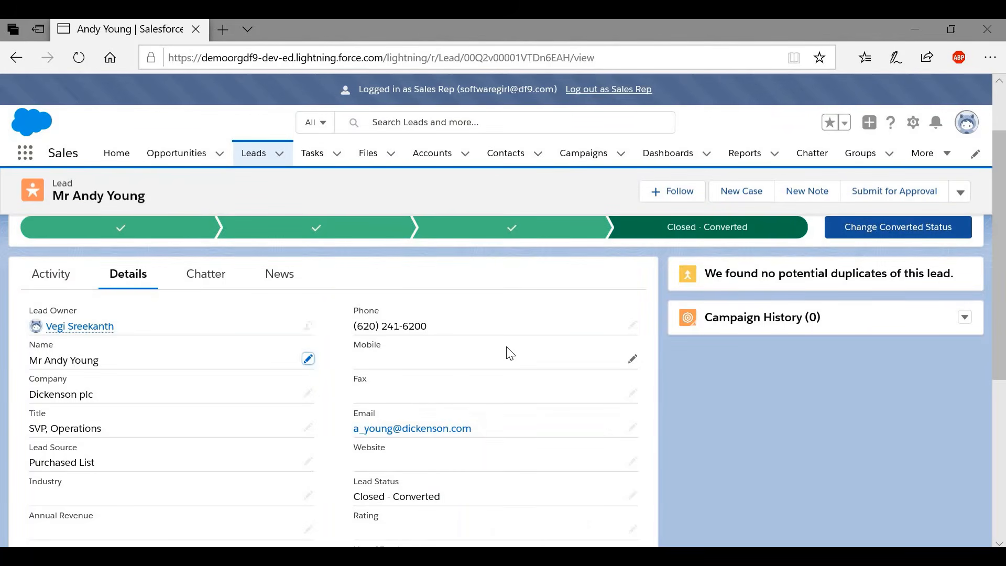
# Return to the leads overview, show the All list view and look through its leads.
pyautogui.click(254, 156)
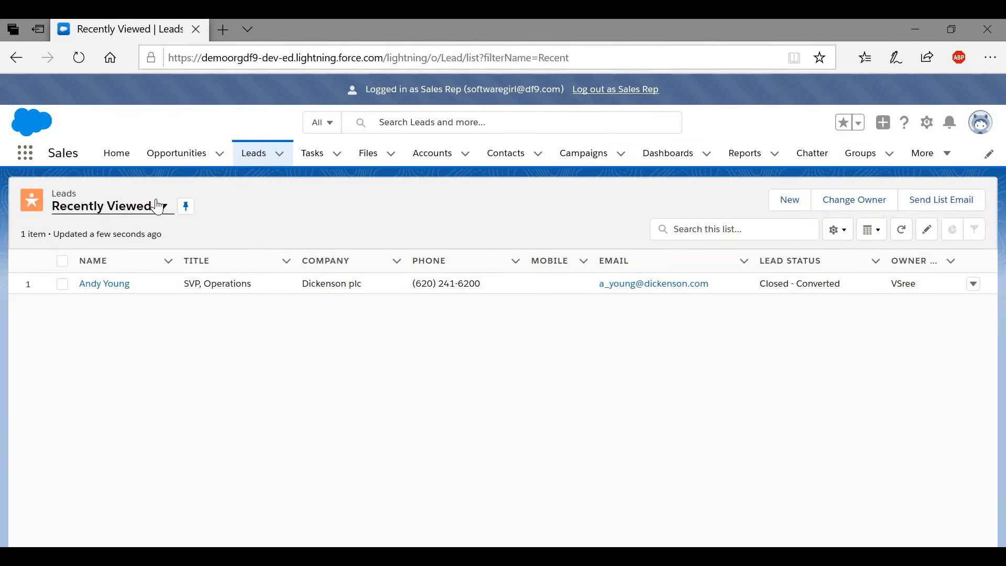
pyautogui.click(162, 208)
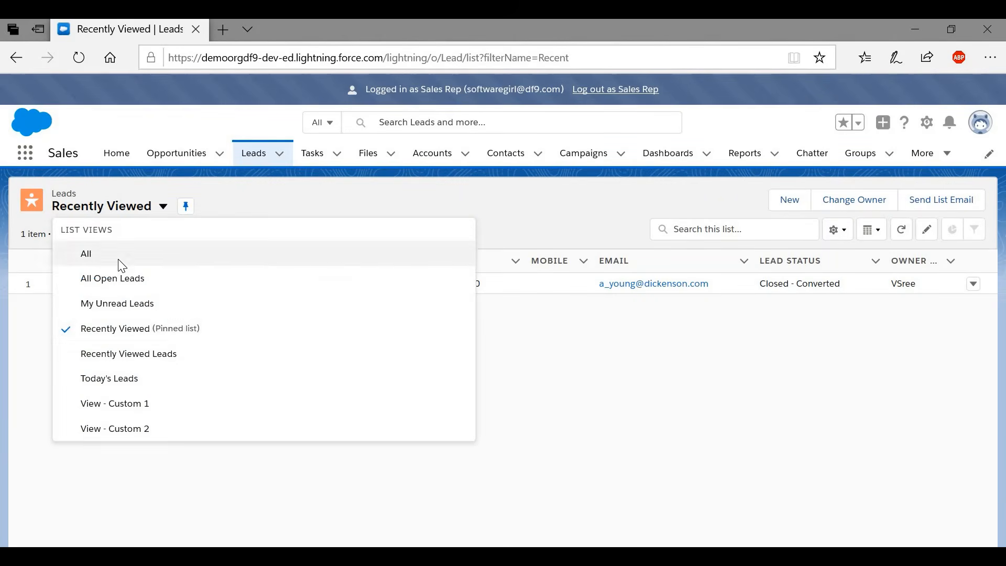
pyautogui.click(120, 261)
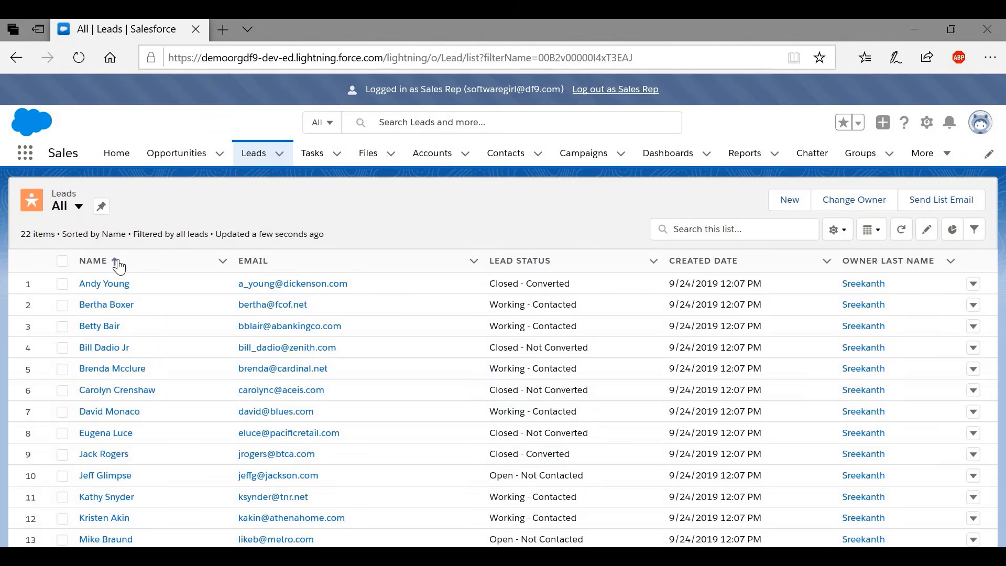
pyautogui.scroll(-2, 372, 452)
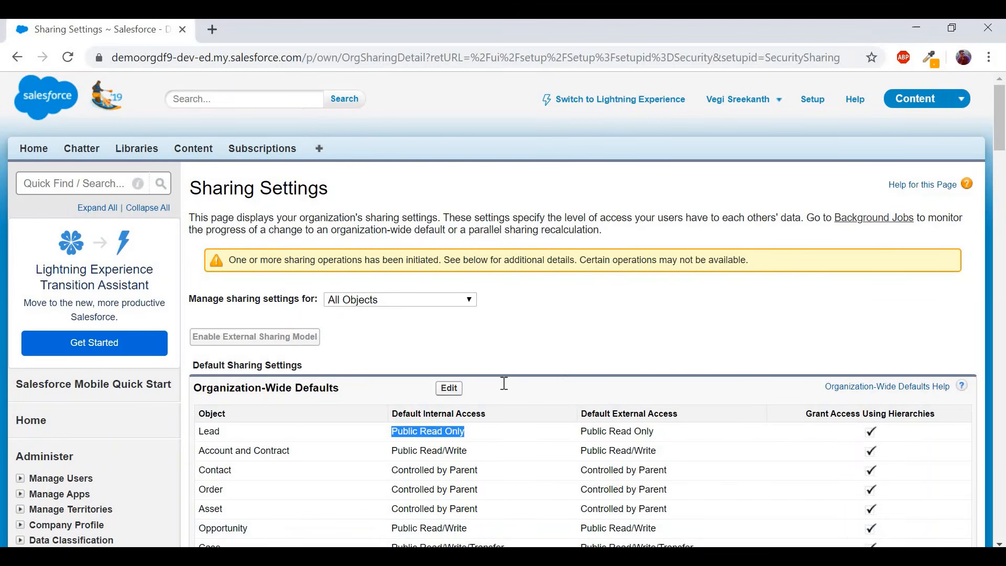
# Switch to Chrome, set the Lead object's default internal access to Public Read/Write, save with confirmation and check the Lead row.
pyautogui.click(457, 390)
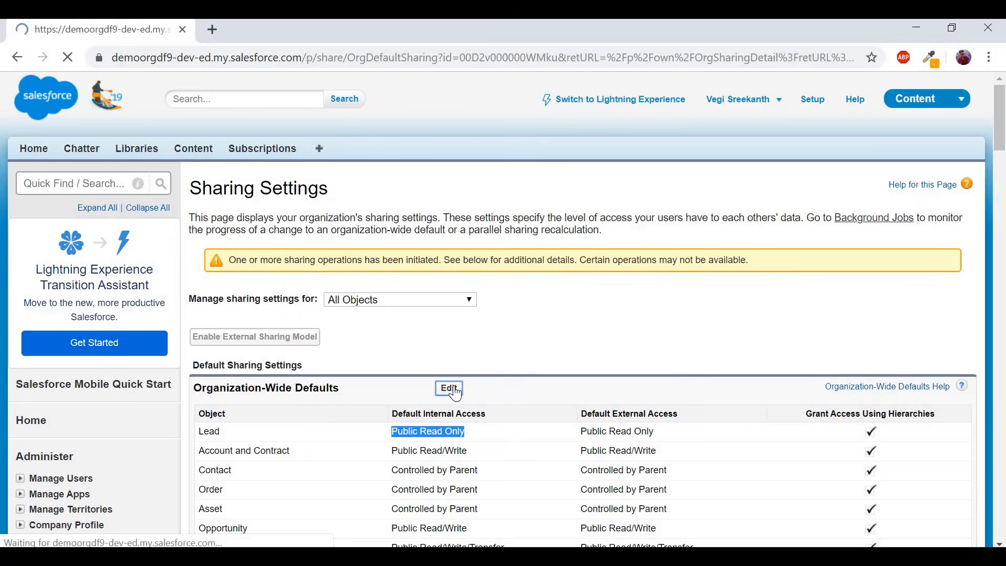
pyautogui.click(440, 323)
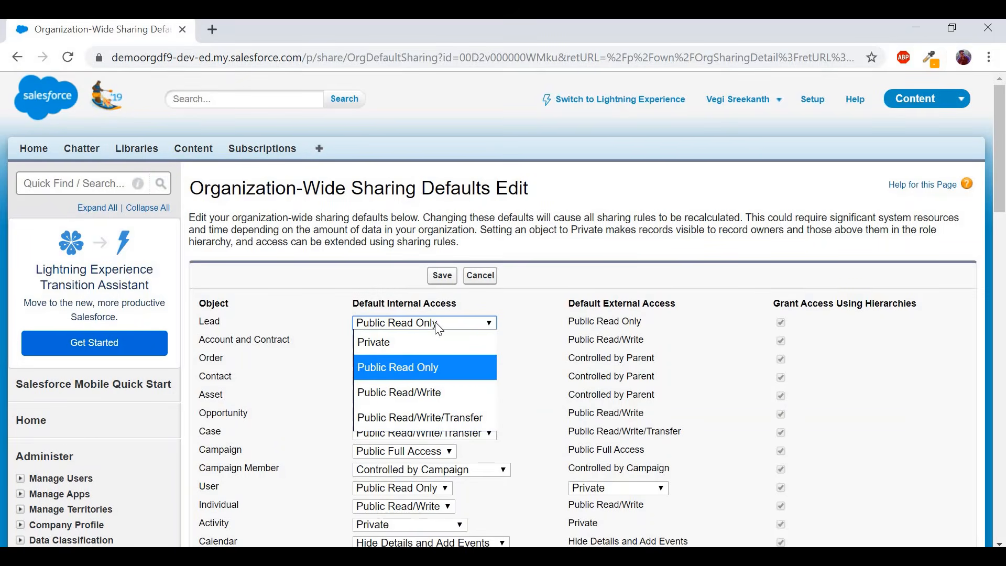
pyautogui.click(423, 392)
pyautogui.click(442, 276)
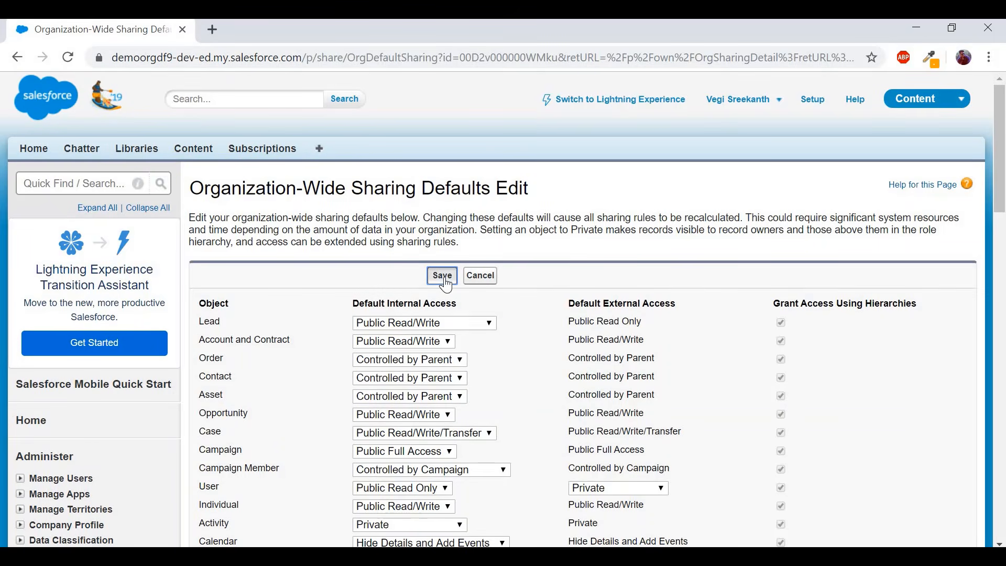
pyautogui.click(569, 192)
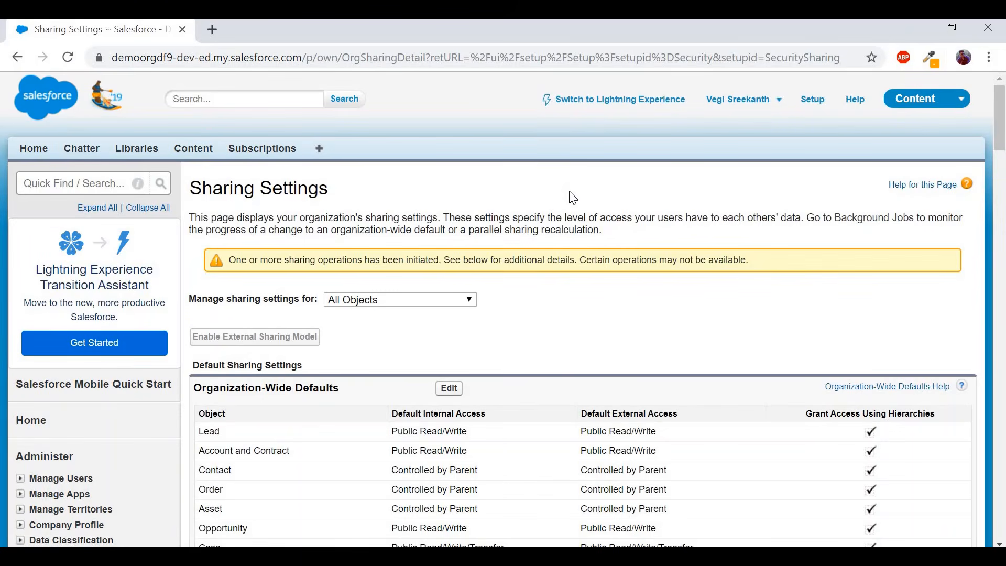
pyautogui.tripleClick(441, 432)
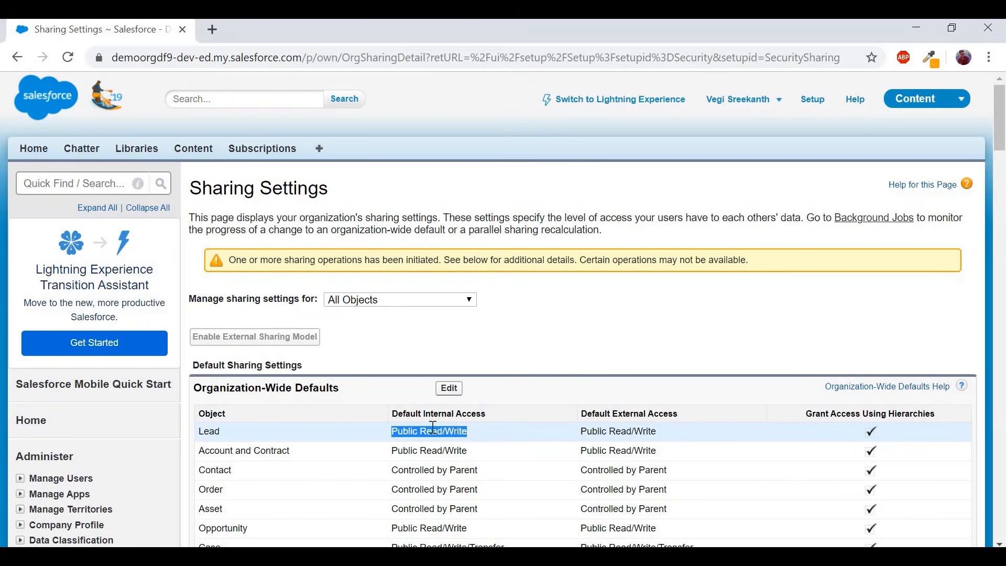
pyautogui.doubleClick(433, 430)
pyautogui.tripleClick(433, 427)
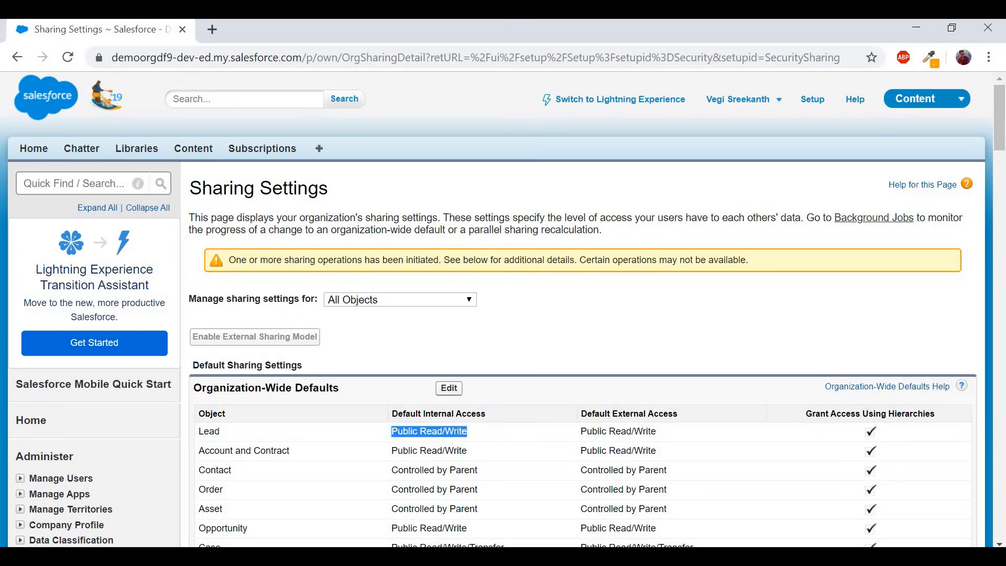
# Switch to the Sales Rep session in Edge, refresh the All leads list and open the first lead's record.
pyautogui.hotkey('alt', 'Tab')
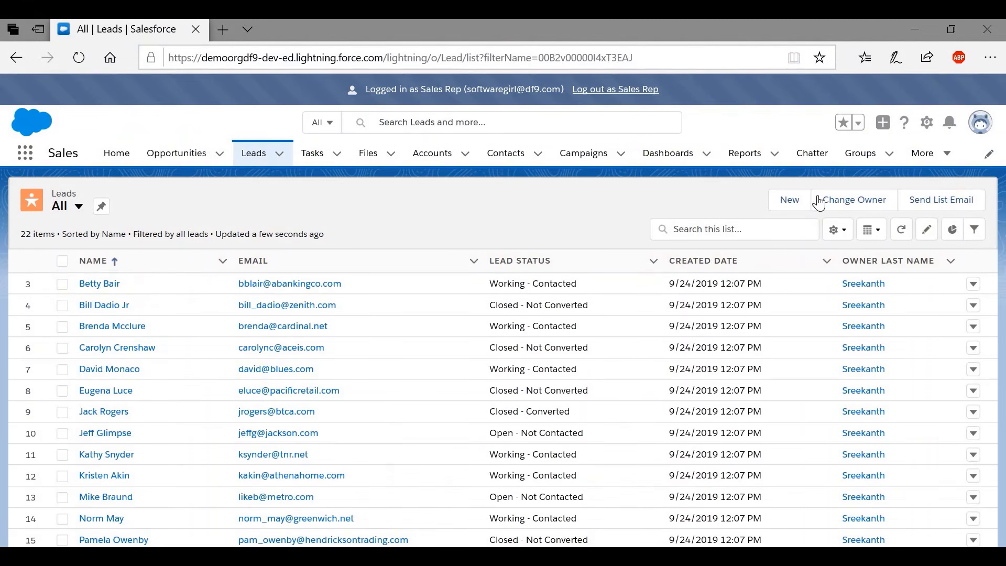
pyautogui.click(902, 230)
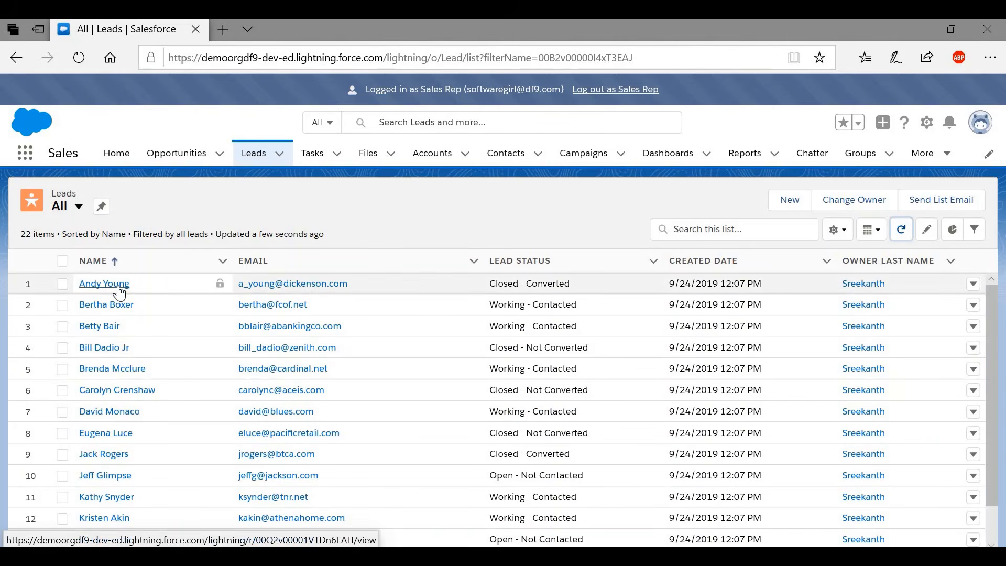
pyautogui.click(119, 289)
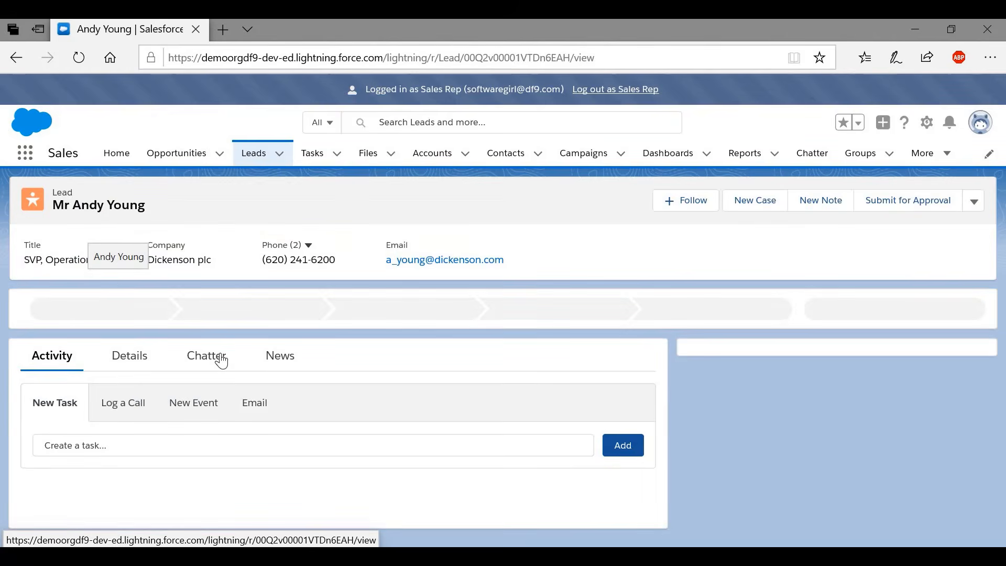
# Append Edited to the lead's first name in its details and save the record.
pyautogui.click(137, 365)
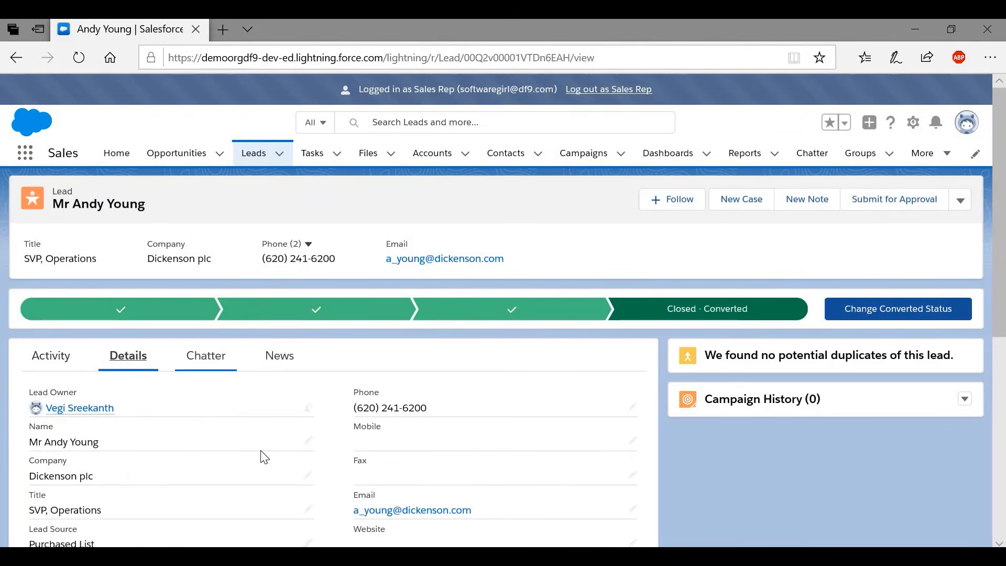
pyautogui.doubleClick(265, 445)
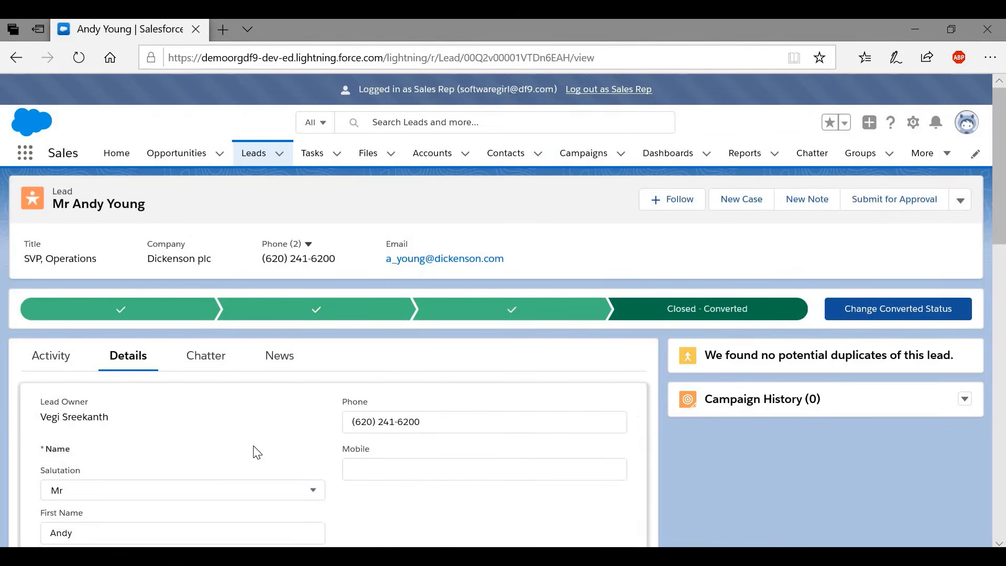
pyautogui.write('Edited')
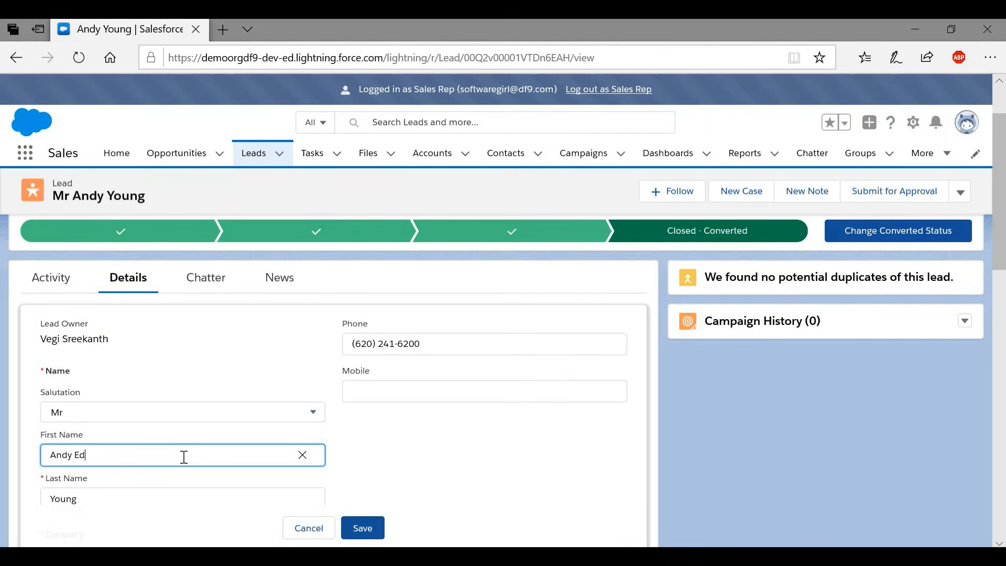
pyautogui.click(352, 527)
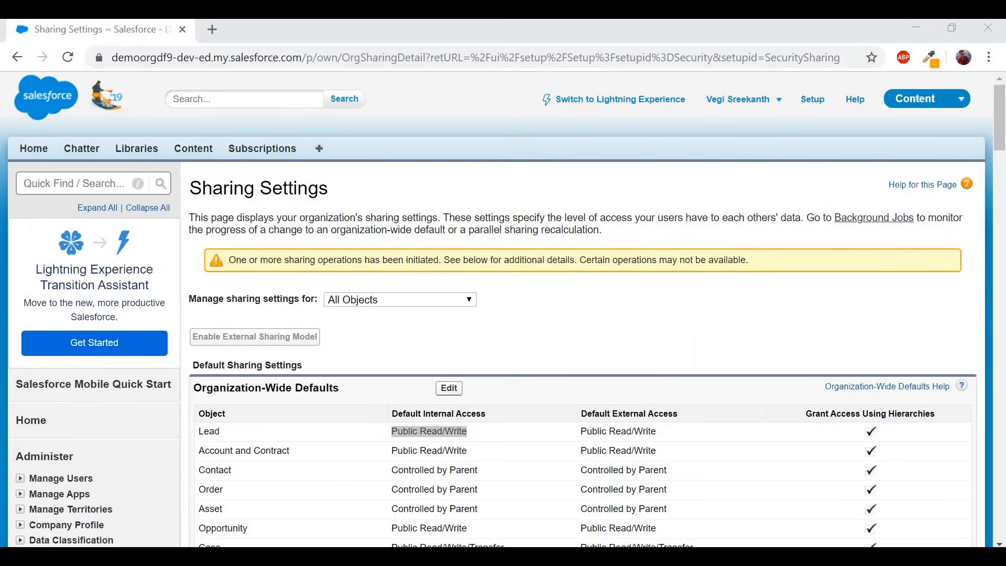
# Back in Chrome, examine the Lead object's default internal access and the Grant Access Using Hierarchies column in the organization-wide defaults.
pyautogui.moveTo(392, 431); pyautogui.dragTo(467, 432)
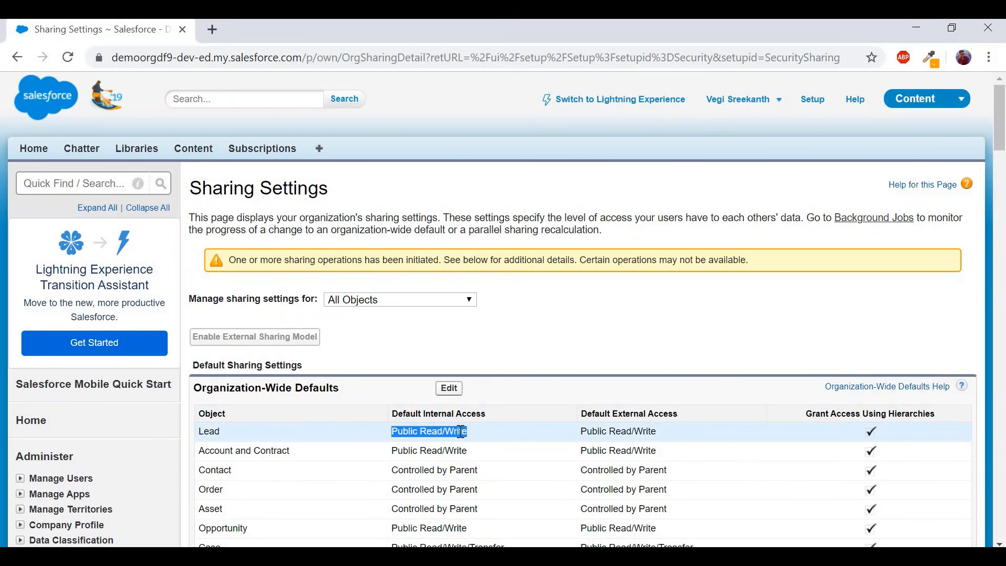
pyautogui.scroll(-2, 624, 437)
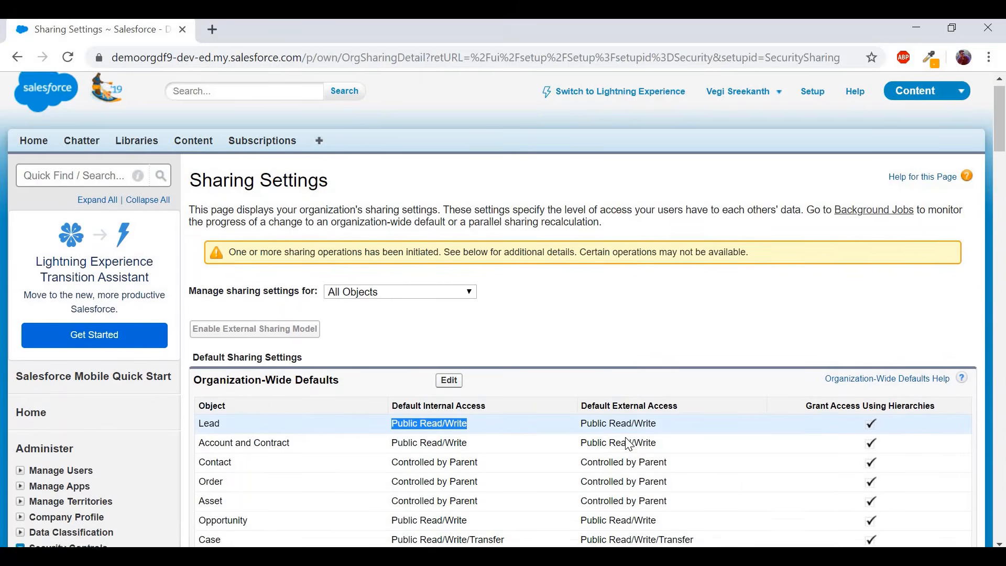
pyautogui.scroll(-1, 627, 440)
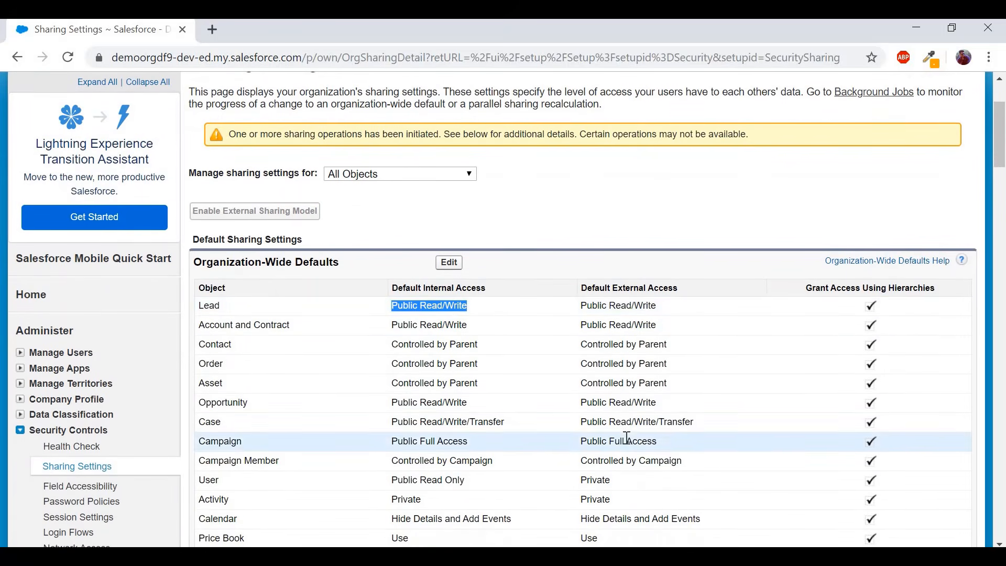
pyautogui.click(436, 308)
pyautogui.tripleClick(436, 309)
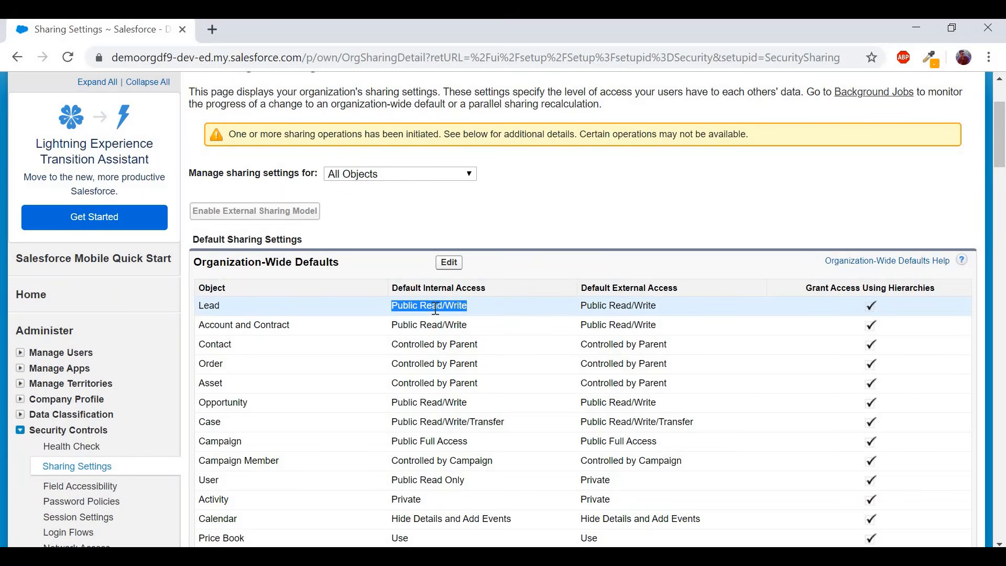
pyautogui.doubleClick(436, 308)
pyautogui.tripleClick(435, 308)
pyautogui.doubleClick(233, 262)
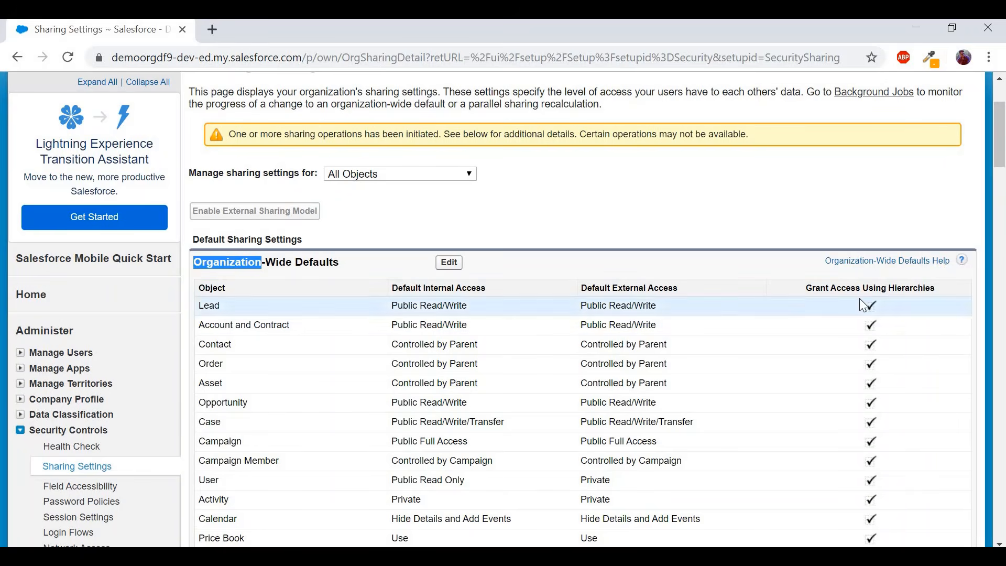
pyautogui.tripleClick(889, 283)
pyautogui.click(791, 268)
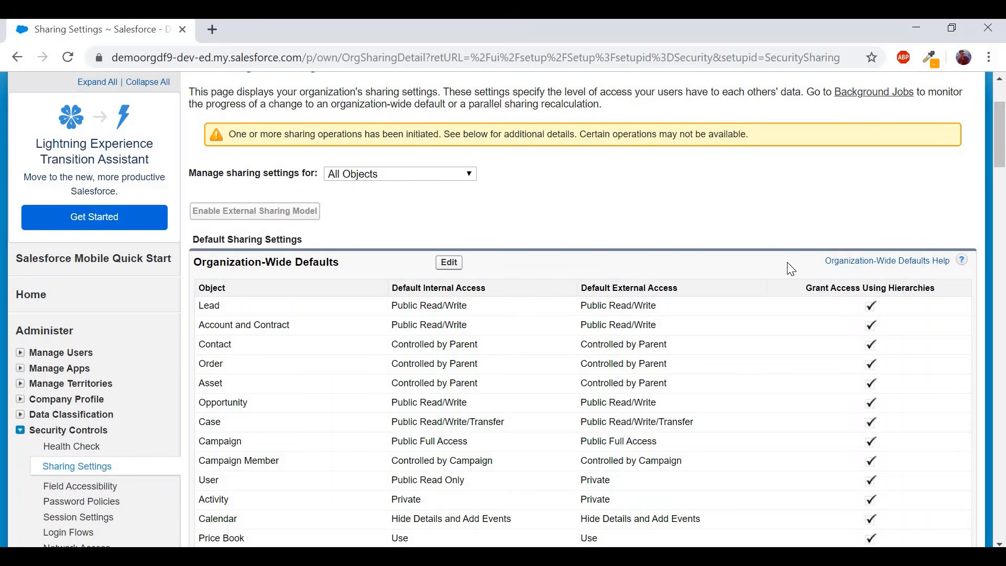
pyautogui.tripleClick(833, 291)
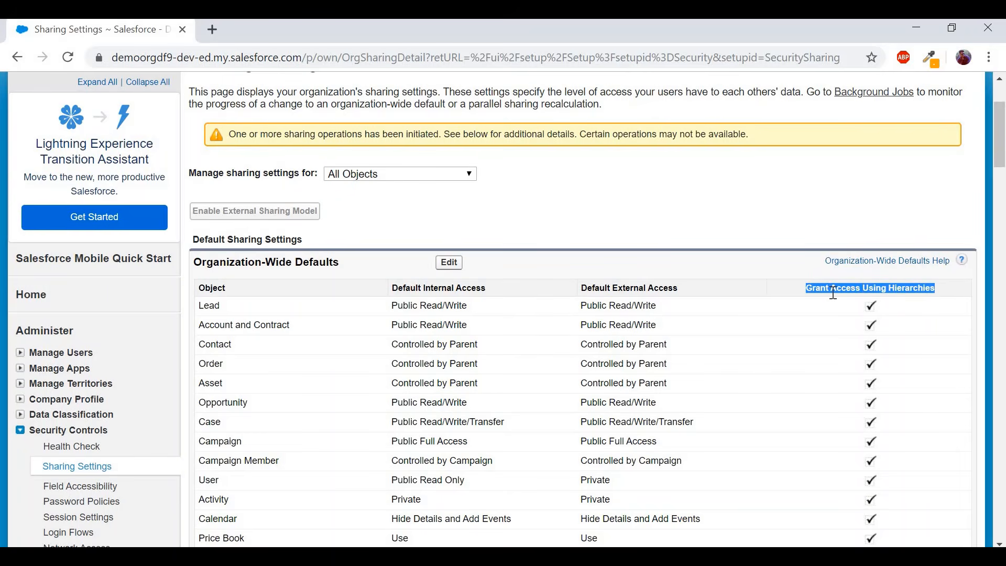
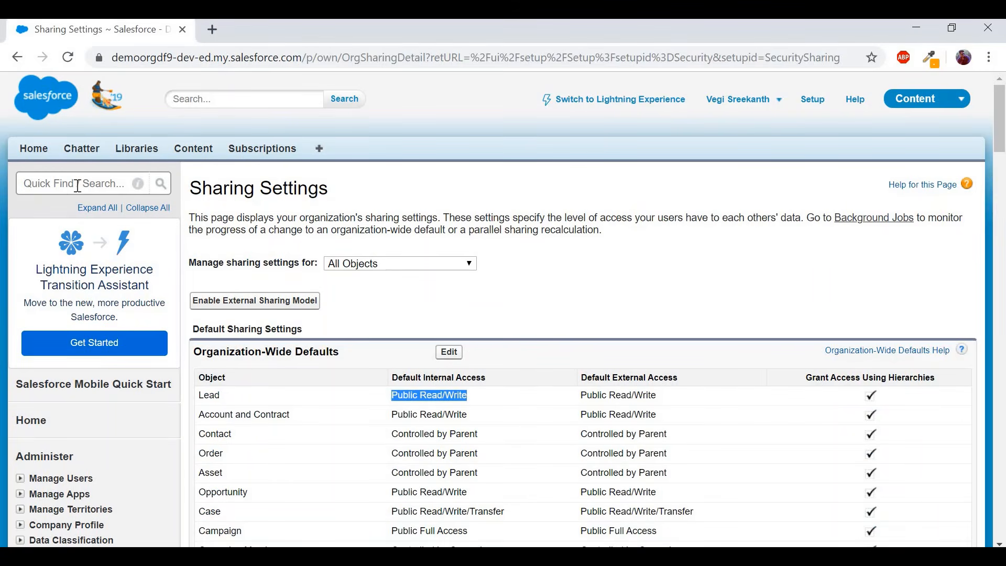
# Find profiles in Setup, open the Profiles page and browse the profile list down to the custom profiles.
pyautogui.click(77, 186)
pyautogui.write('profiles')
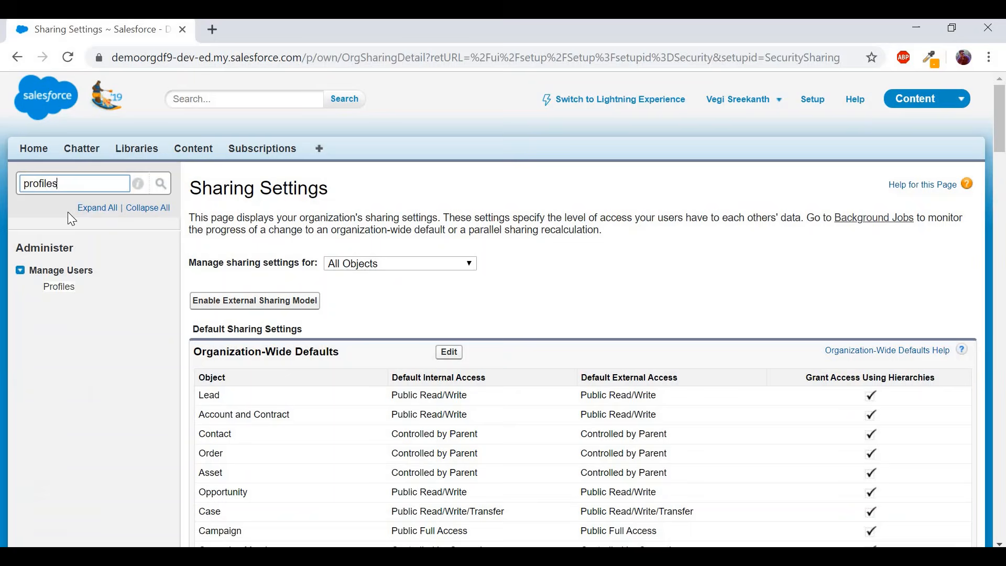
pyautogui.click(56, 291)
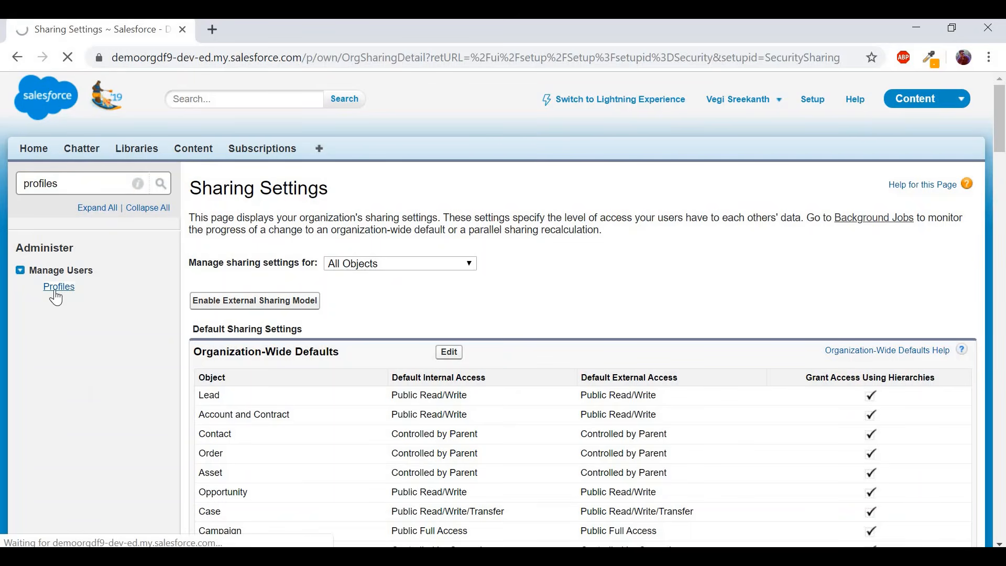
pyautogui.scroll(-1, 278, 434)
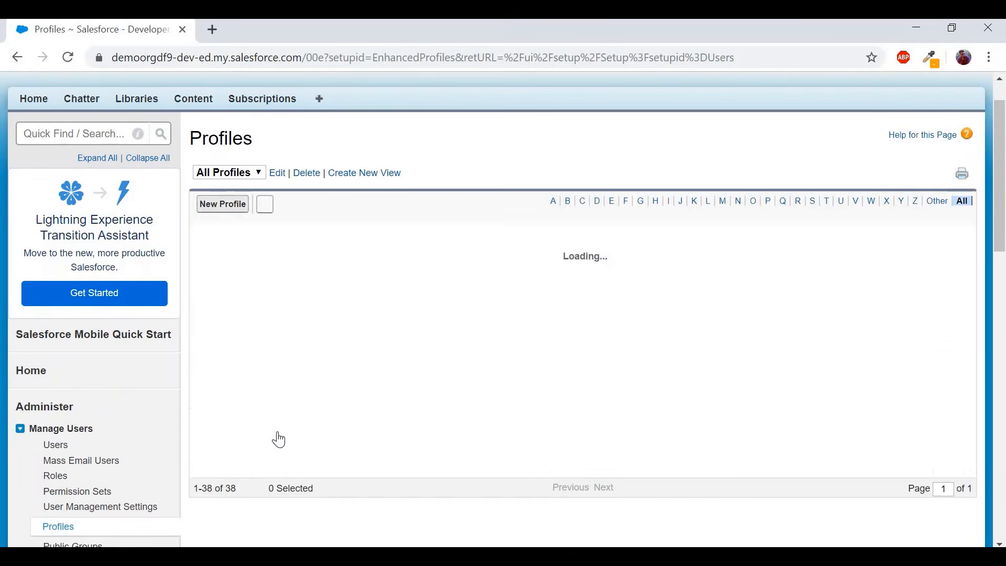
pyautogui.scroll(-1, 274, 440)
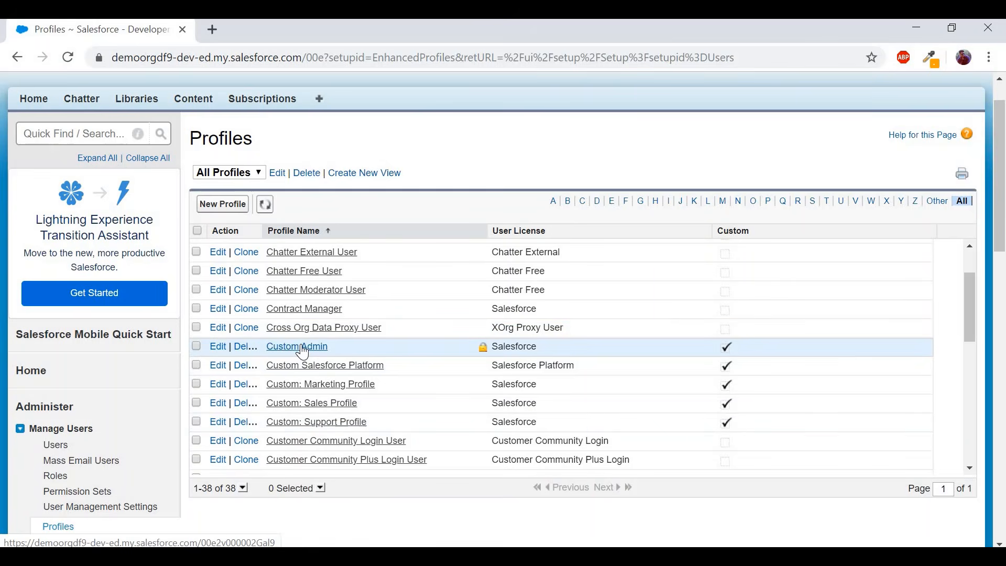
# Open the Custom Admin profile and start editing its permissions.
pyautogui.click(302, 348)
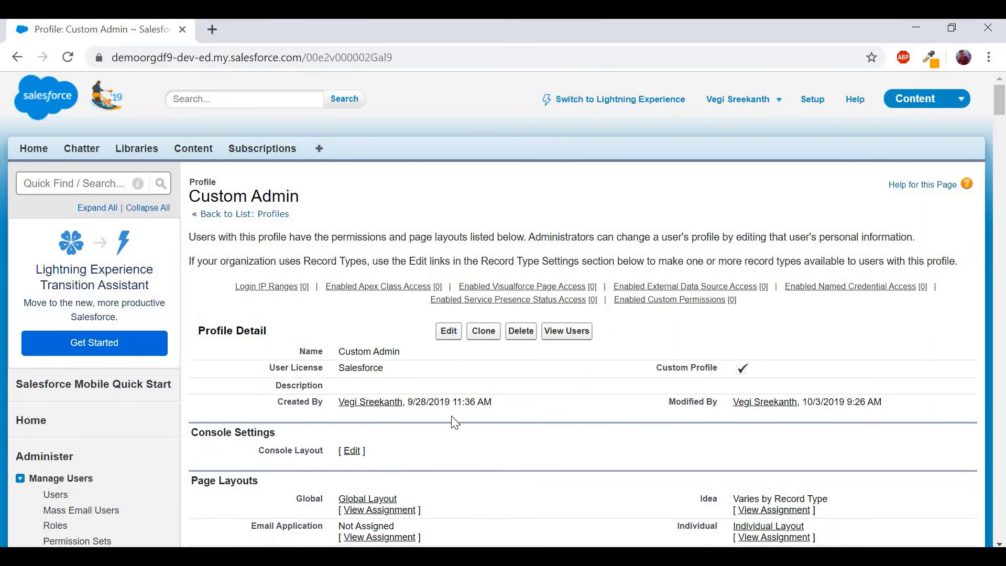
pyautogui.scroll(-1, 455, 423)
pyautogui.click(447, 307)
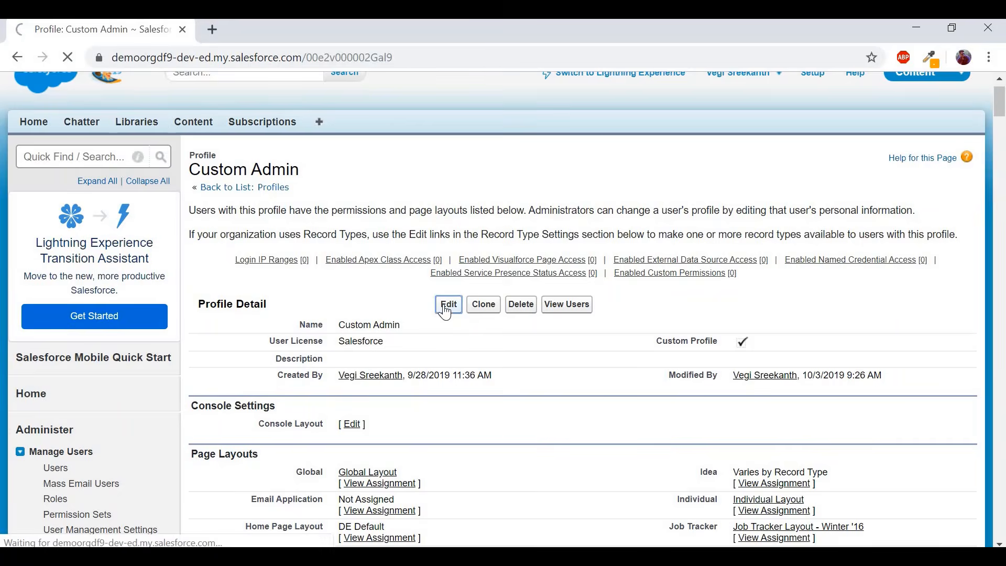
# Examine the profile's app, tab, administrative and general user permission sections down to Standard Object Permissions.
pyautogui.scroll(-15, 571, 406)
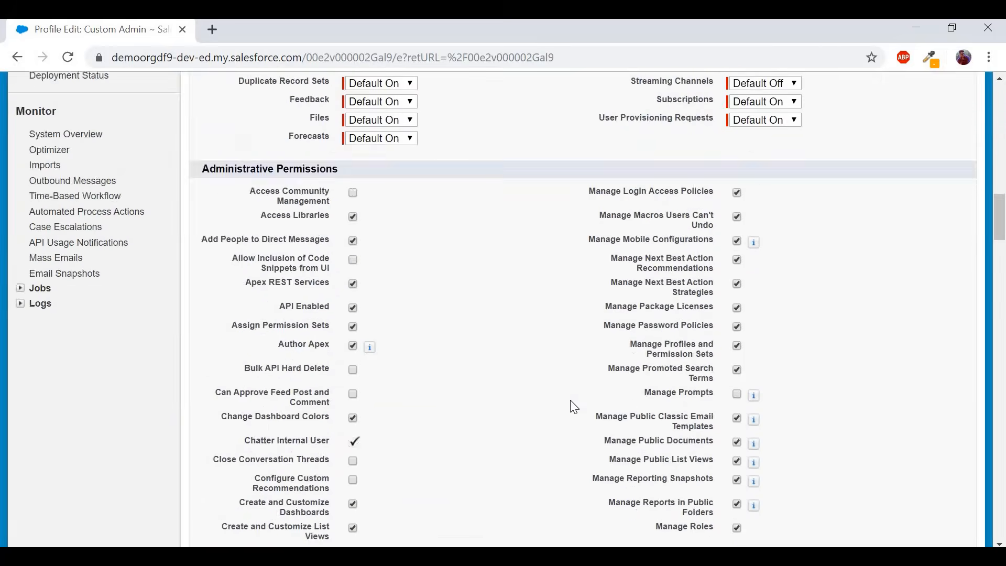
pyautogui.scroll(-20, 574, 407)
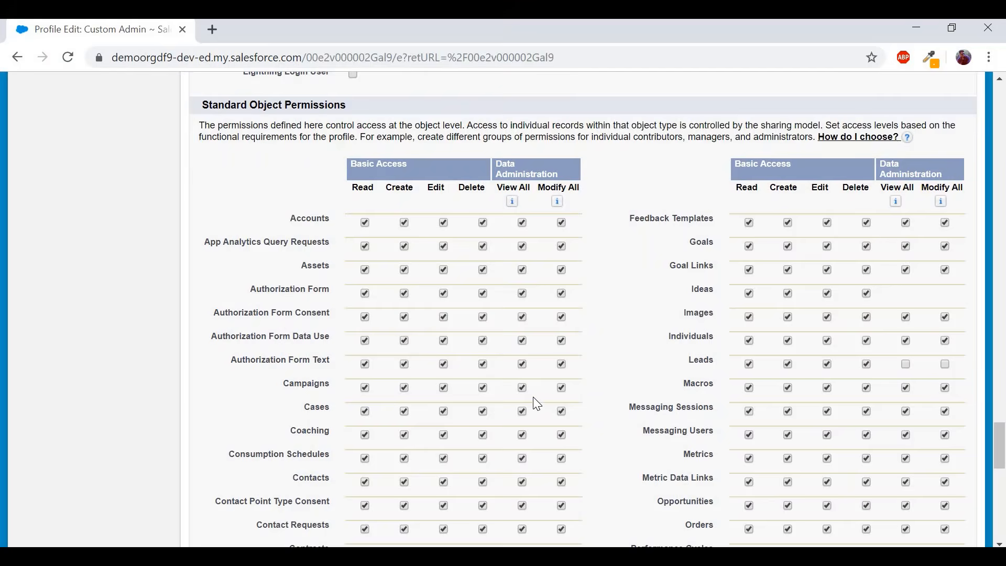
pyautogui.scroll(20, 537, 403)
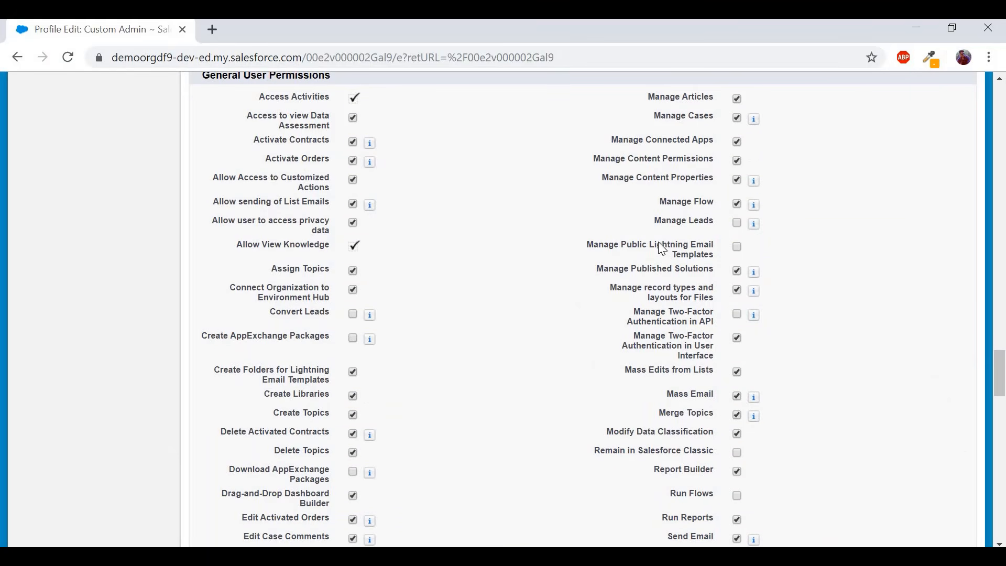
pyautogui.scroll(-15, 662, 246)
pyautogui.scroll(20, 663, 250)
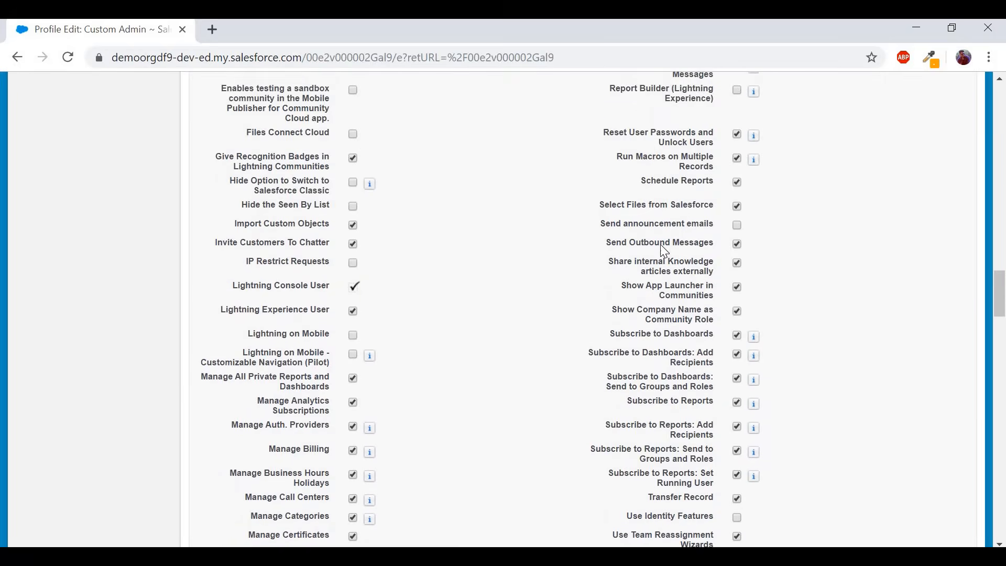
pyautogui.scroll(2, 663, 252)
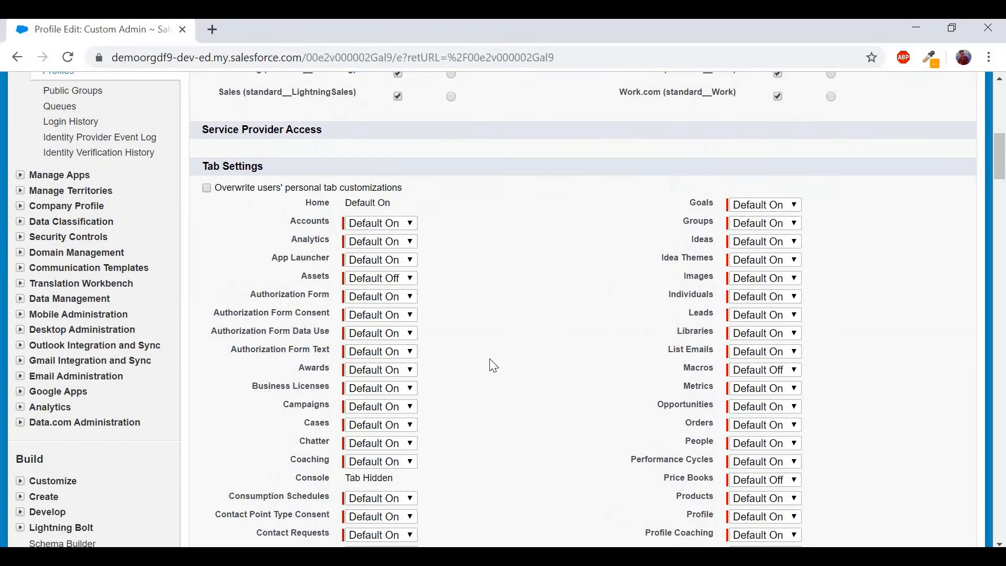
pyautogui.scroll(3, 489, 362)
pyautogui.scroll(-9, 490, 362)
pyautogui.scroll(-18, 493, 365)
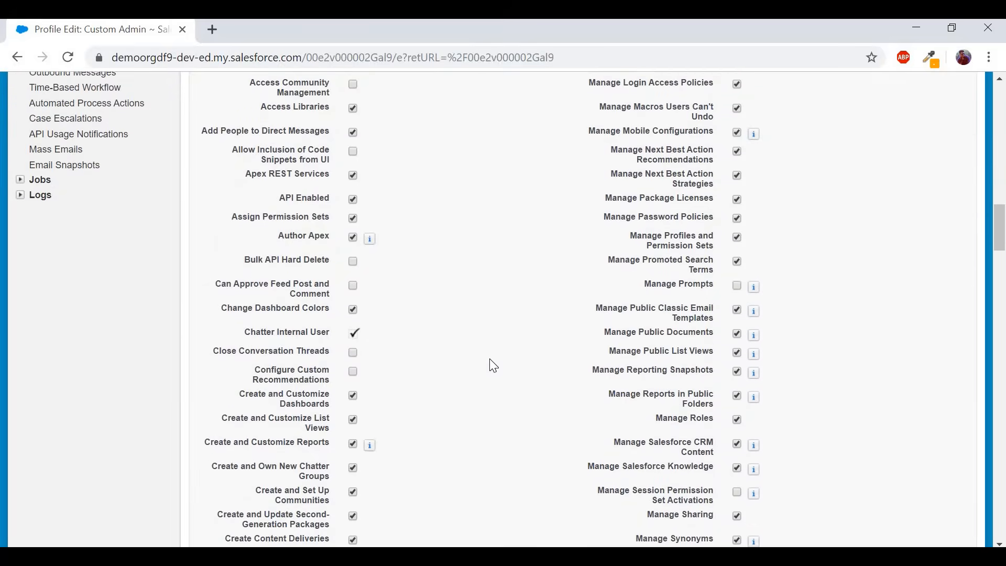
pyautogui.scroll(-11, 494, 366)
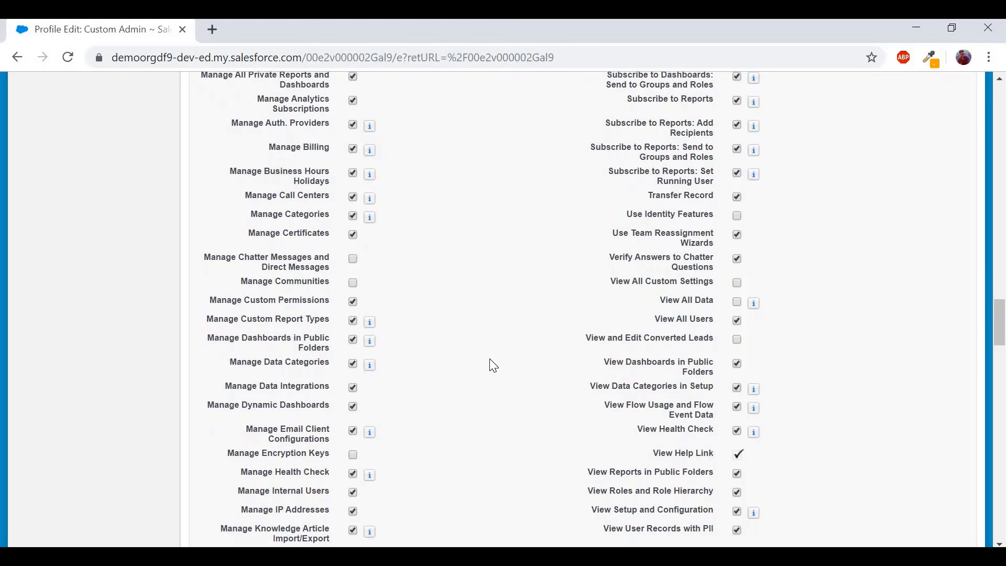
pyautogui.scroll(-15, 493, 366)
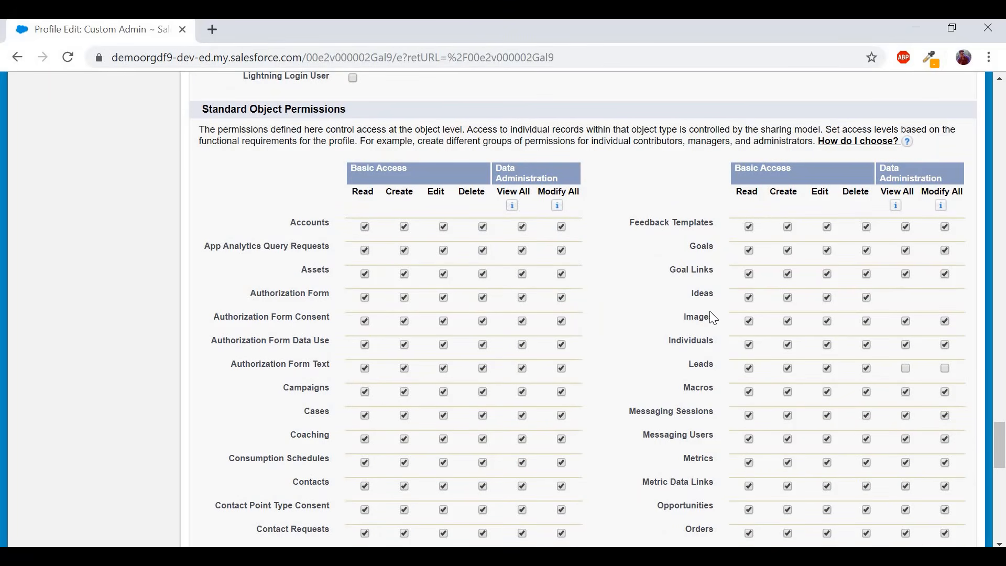
# Remove all Leads object permissions from the profile, save it, and refresh the Sales Rep's Leads list in Edge.
pyautogui.doubleClick(691, 364)
pyautogui.click(906, 369)
pyautogui.click(749, 369)
pyautogui.scroll(20, 744, 347)
pyautogui.click(447, 259)
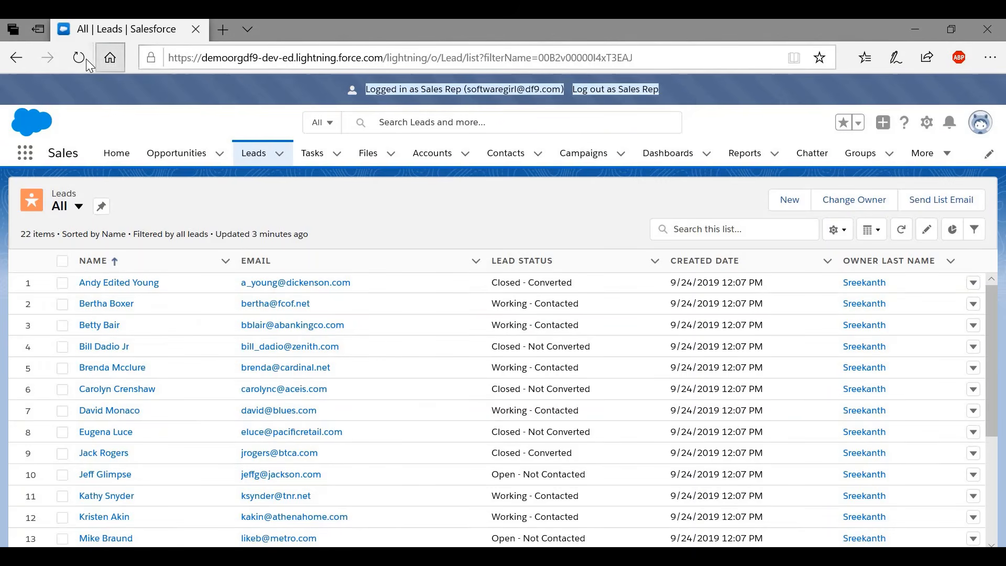
pyautogui.click(83, 59)
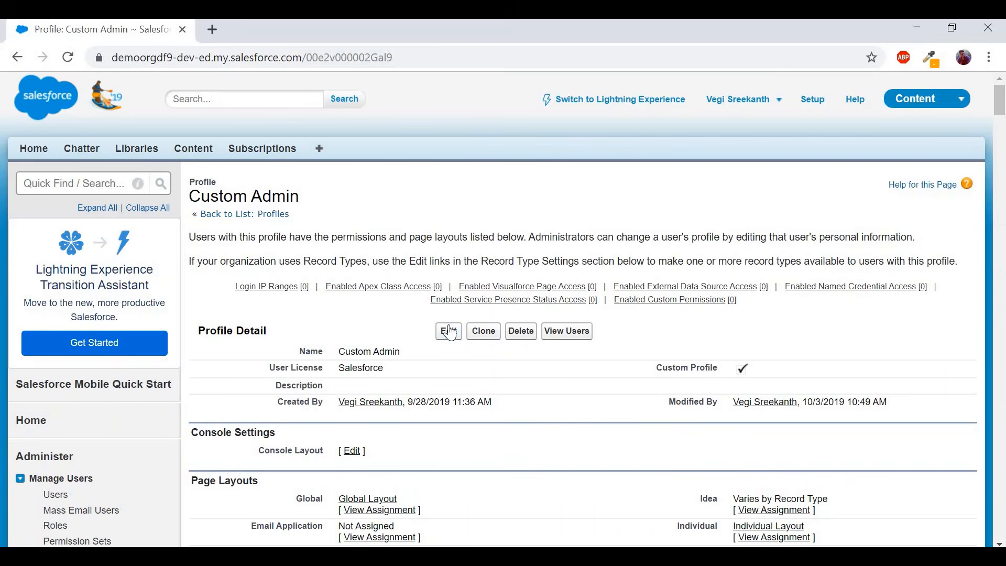
# Back in Chrome, grant the Custom Admin profile Read and Create permissions on Leads and save the profile.
pyautogui.click(450, 331)
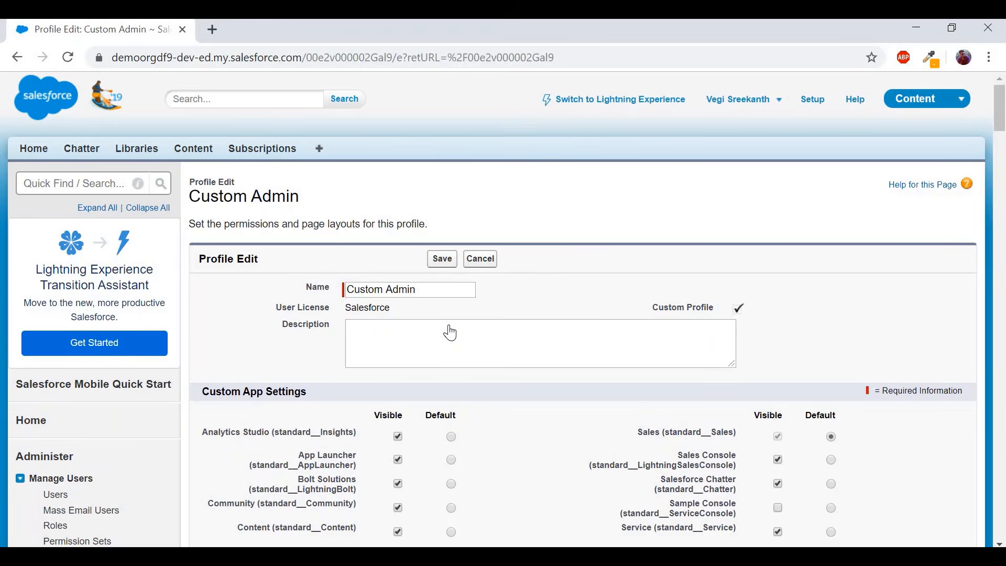
pyautogui.scroll(-20, 640, 326)
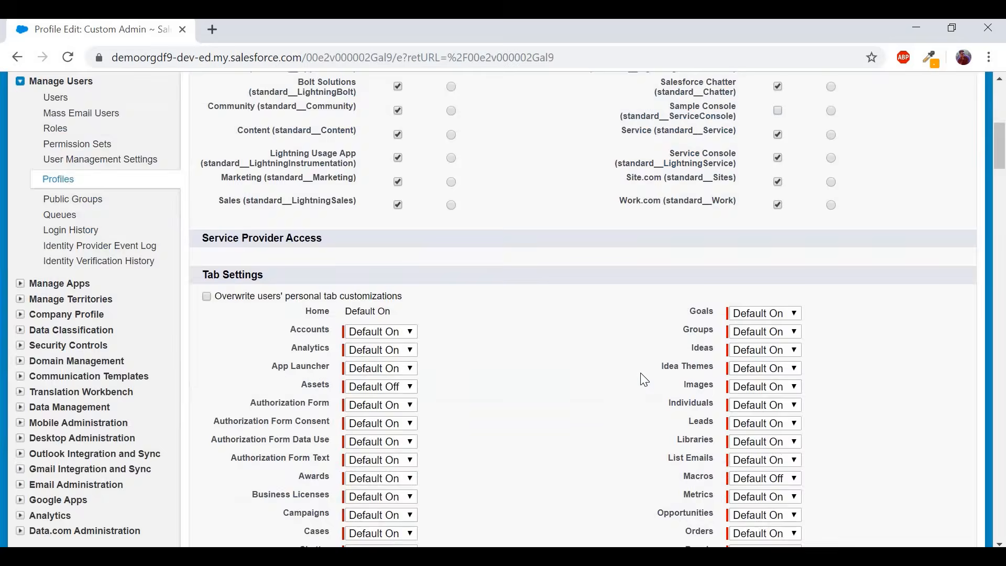
pyautogui.scroll(-10, 641, 373)
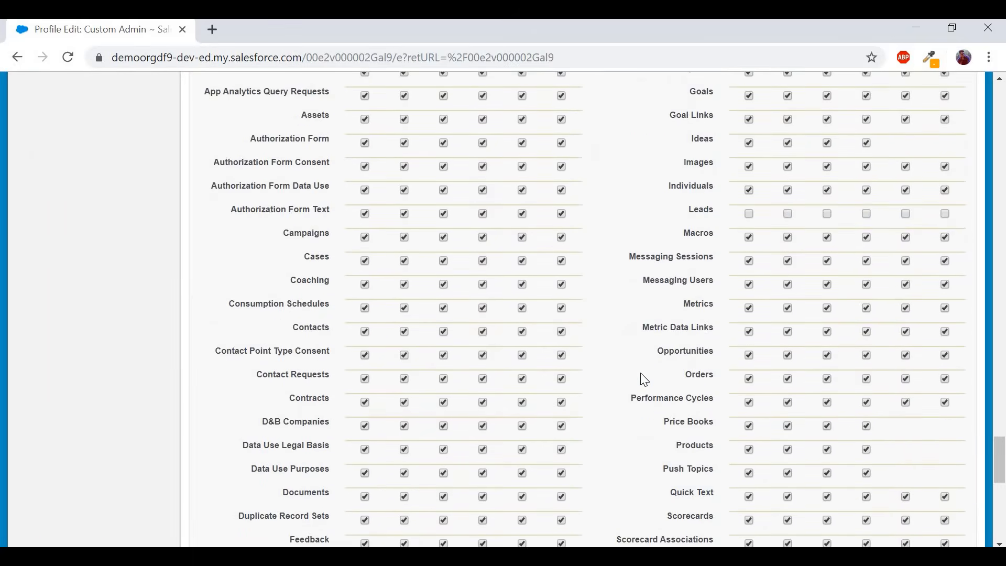
pyautogui.scroll(6, 640, 373)
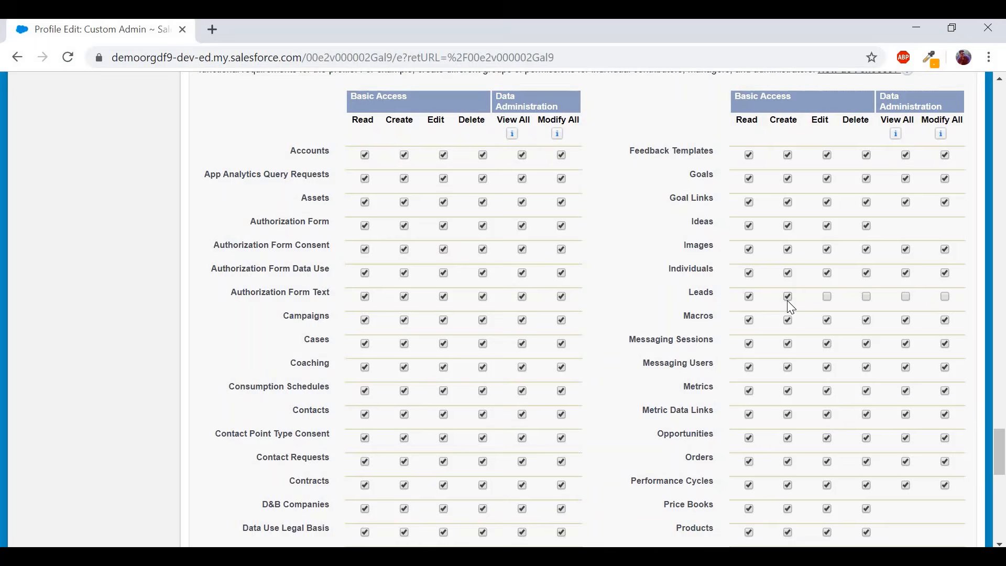
pyautogui.scroll(-10, 612, 370)
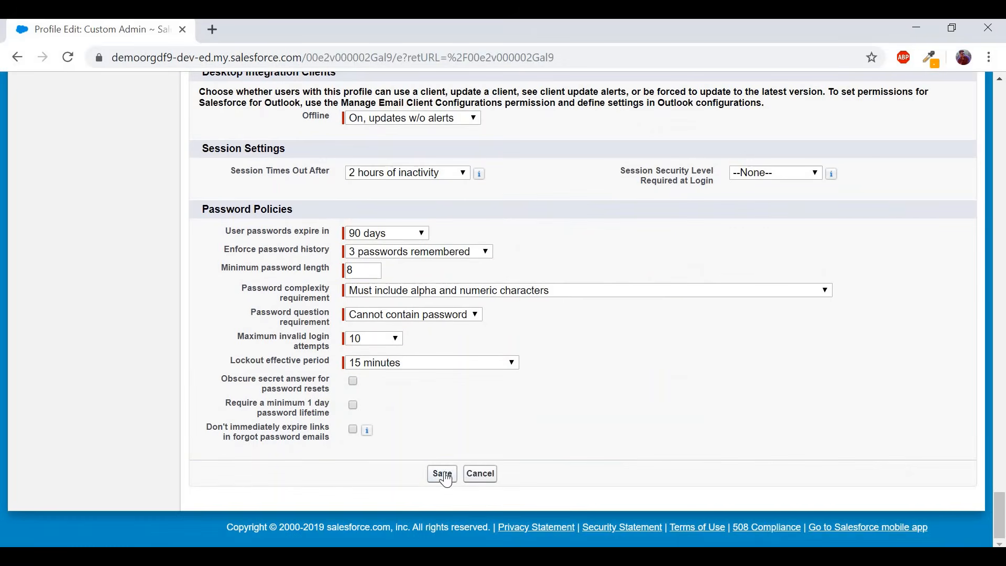
pyautogui.click(443, 474)
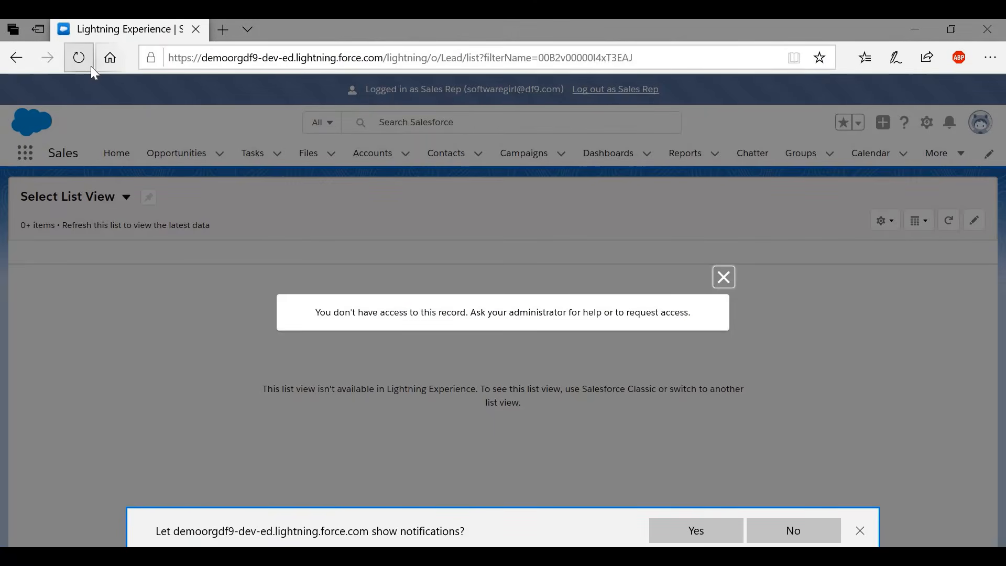
# Refresh the Sales Rep's Leads list in Edge and create a lead named Mr. Test lead with company ABC.
pyautogui.click(90, 66)
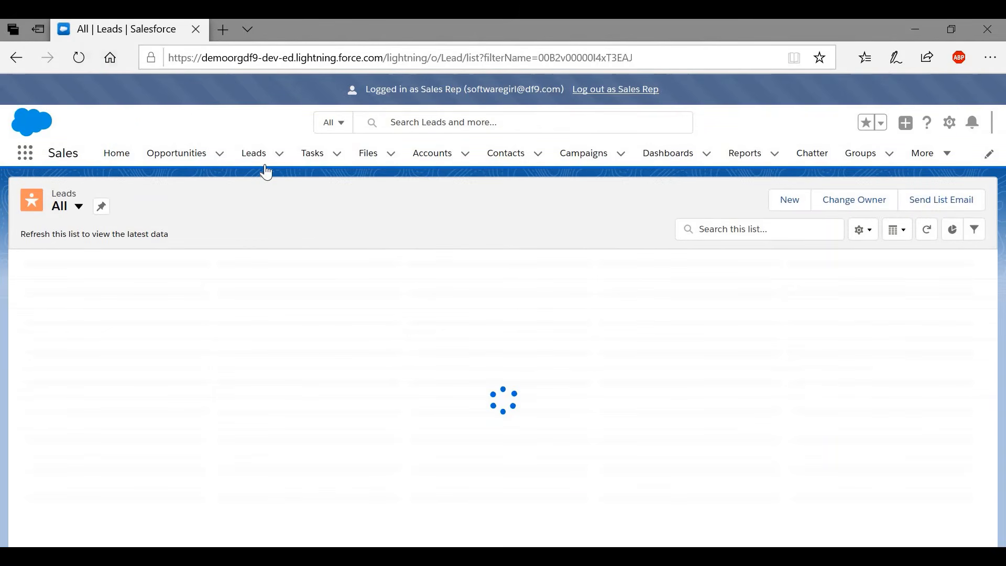
pyautogui.scroll(-1, 231, 386)
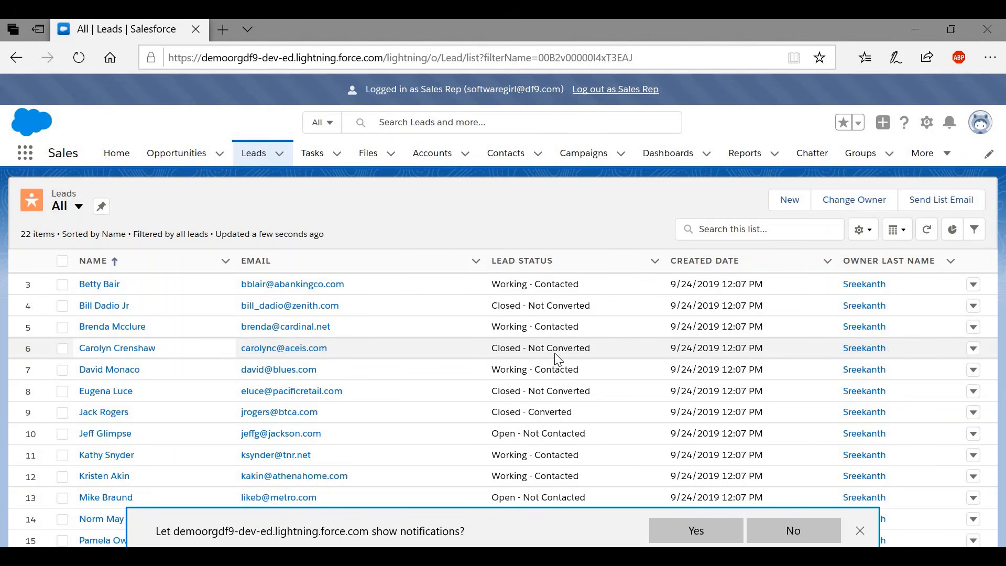
pyautogui.click(793, 201)
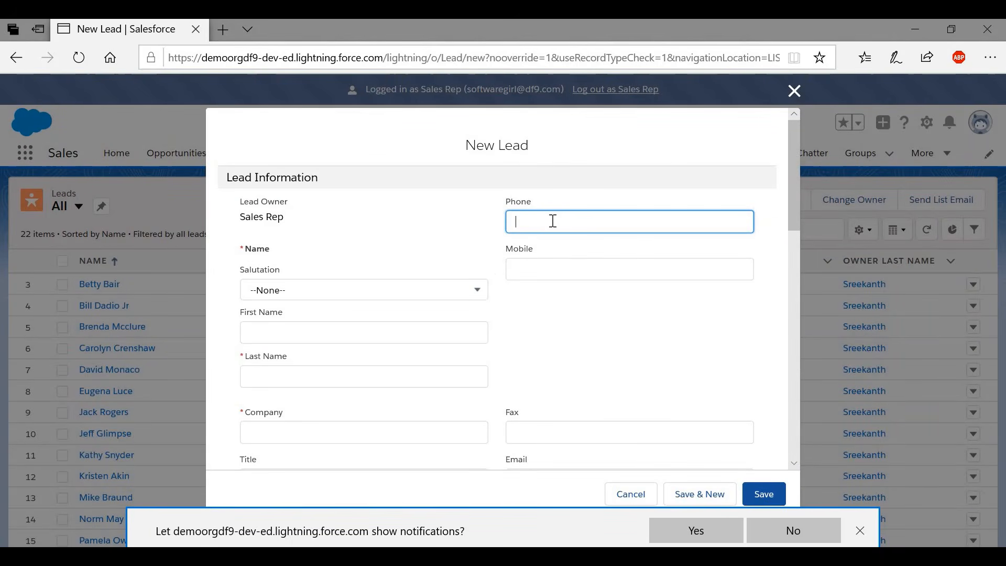
pyautogui.click(424, 303)
pyautogui.click(424, 303)
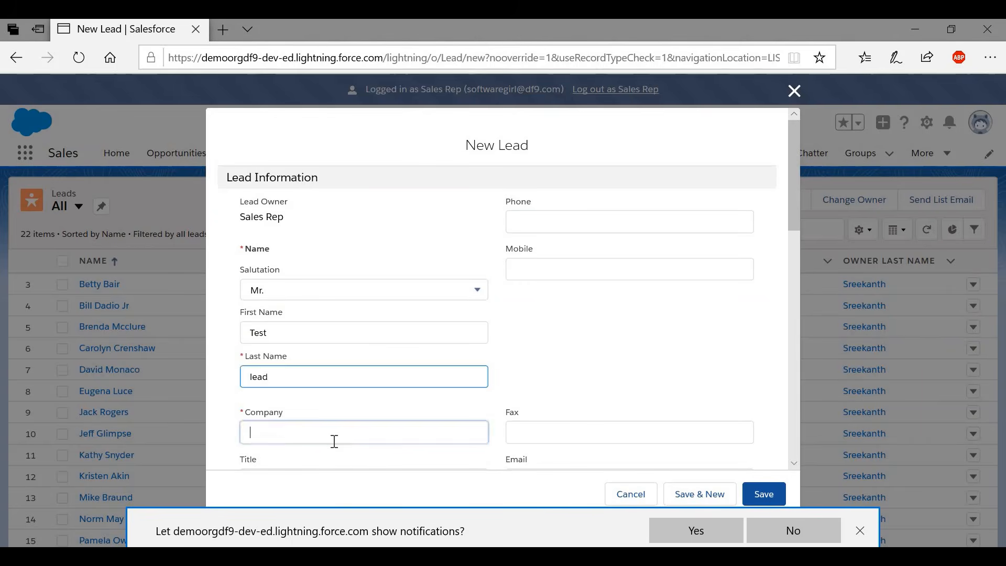
pyautogui.click(333, 440)
pyautogui.write('ABC')
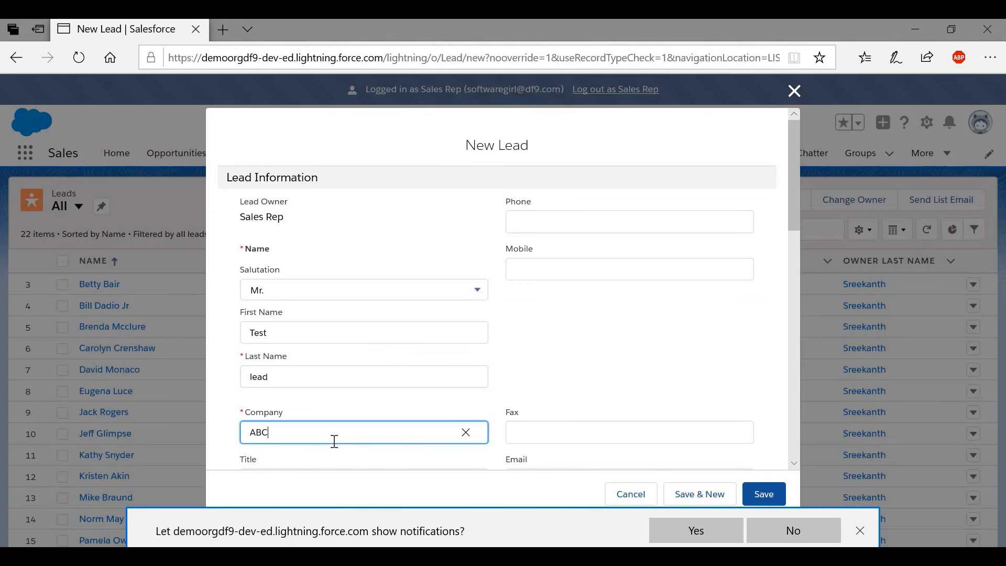
pyautogui.click(755, 489)
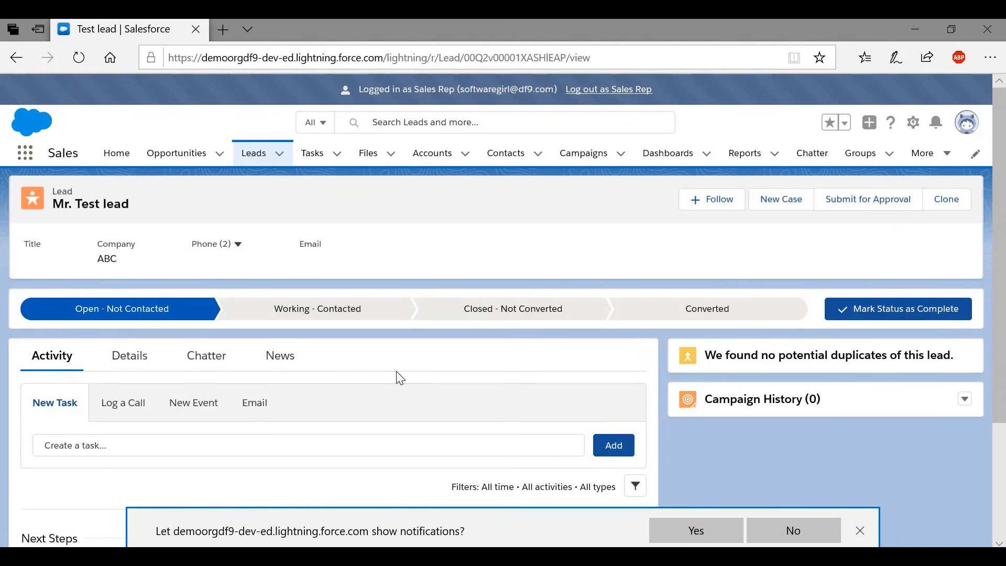
# Open the new lead's details and try to edit its Title and Email fields.
pyautogui.scroll(-1, 396, 373)
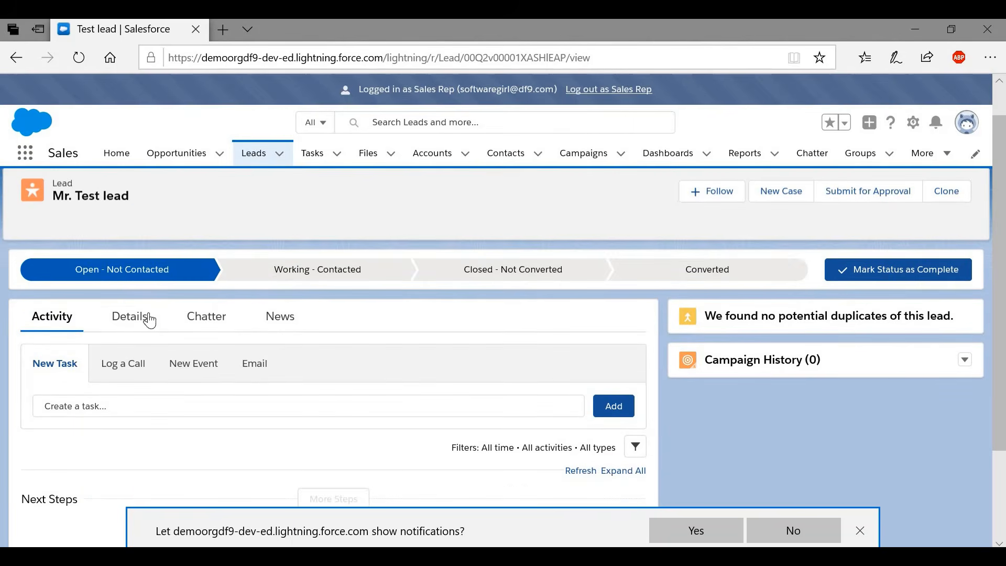
pyautogui.click(129, 318)
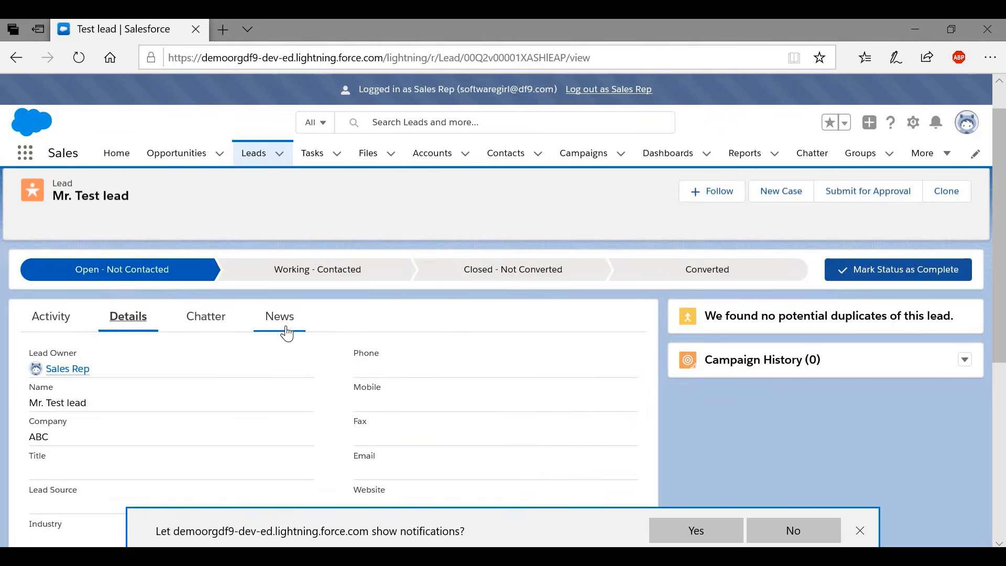
pyautogui.doubleClick(105, 461)
pyautogui.doubleClick(414, 454)
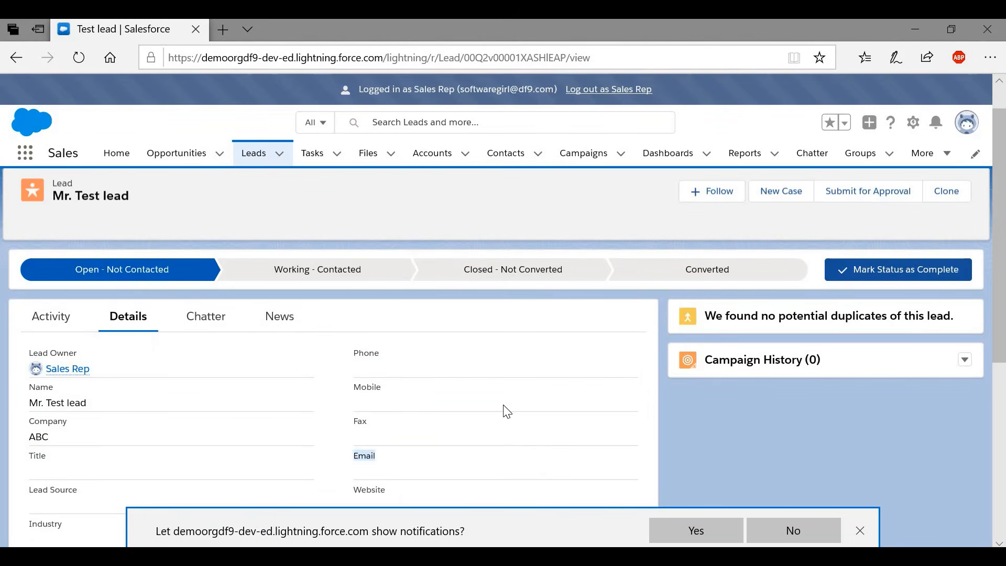
pyautogui.click(549, 377)
pyautogui.scroll(-2, 272, 436)
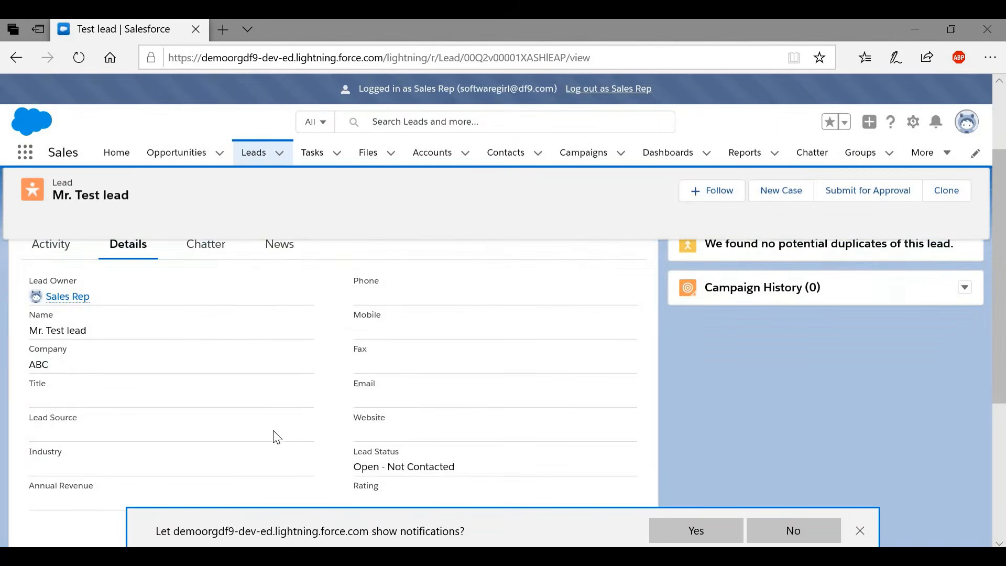
pyautogui.scroll(2, 277, 437)
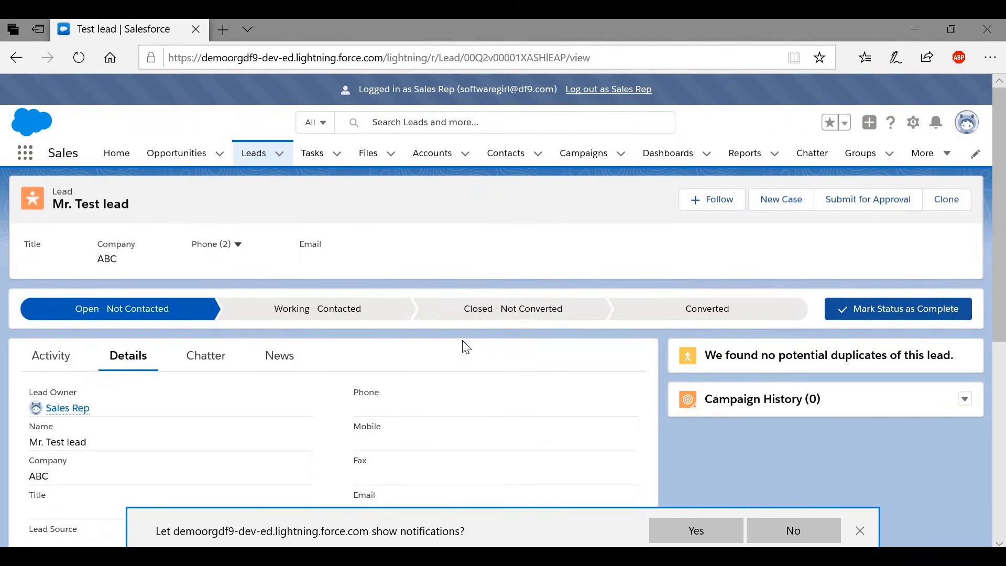
# Return to the All leads list, dismiss the browser's notification request and look through the leads.
pyautogui.click(253, 161)
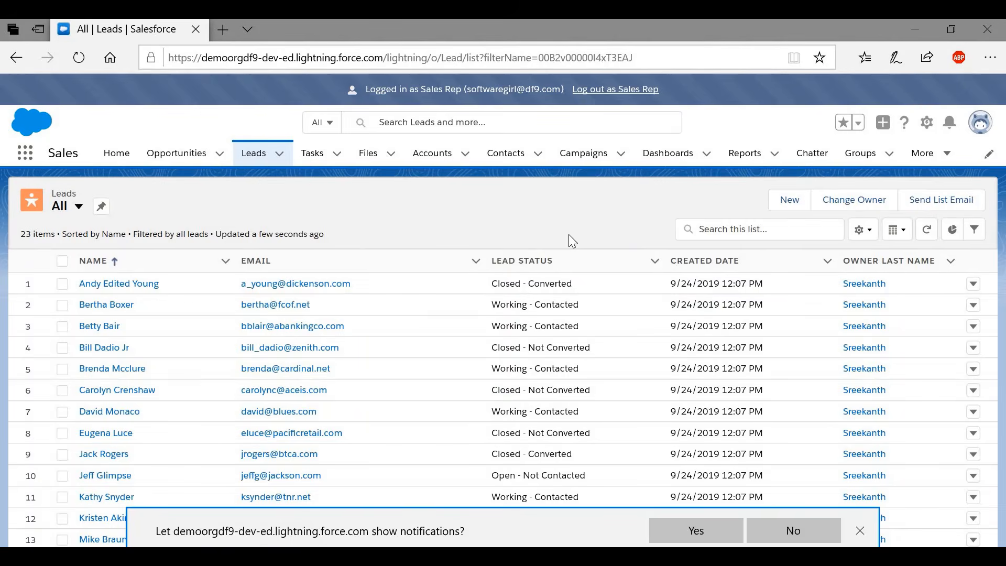
pyautogui.scroll(-2, 839, 347)
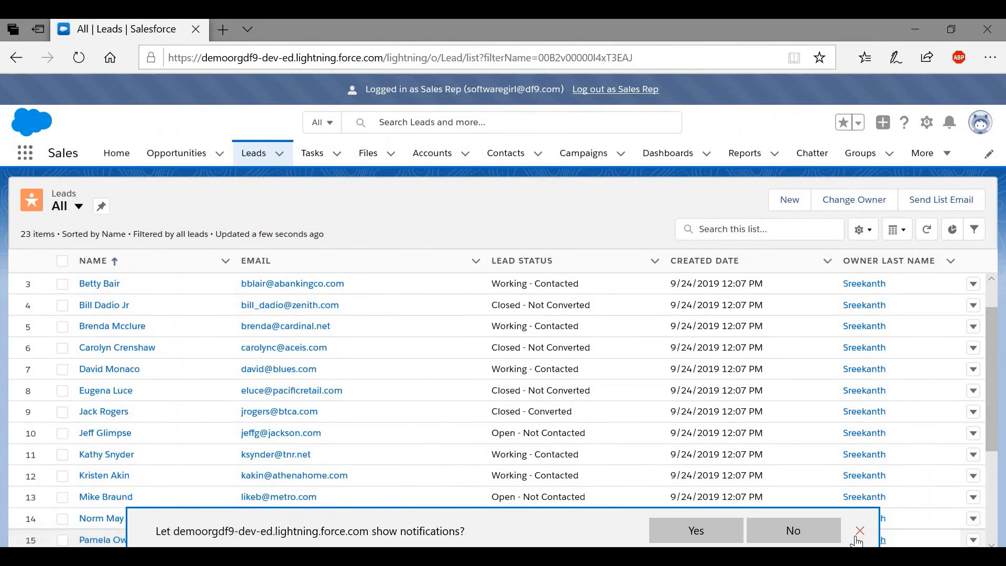
pyautogui.click(860, 530)
pyautogui.scroll(-3, 873, 419)
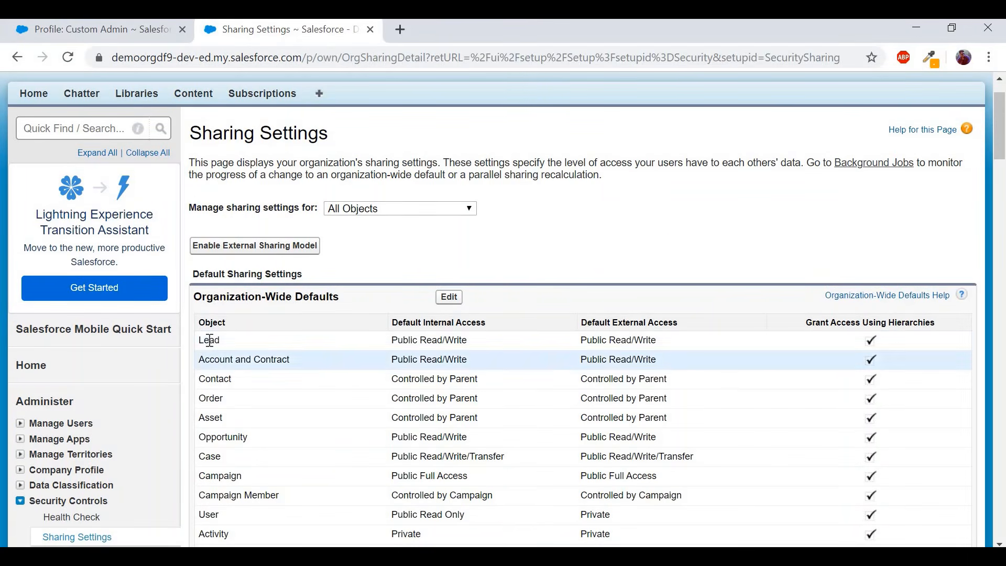
# In Chrome, compare the Lead object's default internal access in Sharing Settings with the Custom Admin profile's Leads permissions.
pyautogui.doubleClick(210, 341)
pyautogui.tripleClick(405, 344)
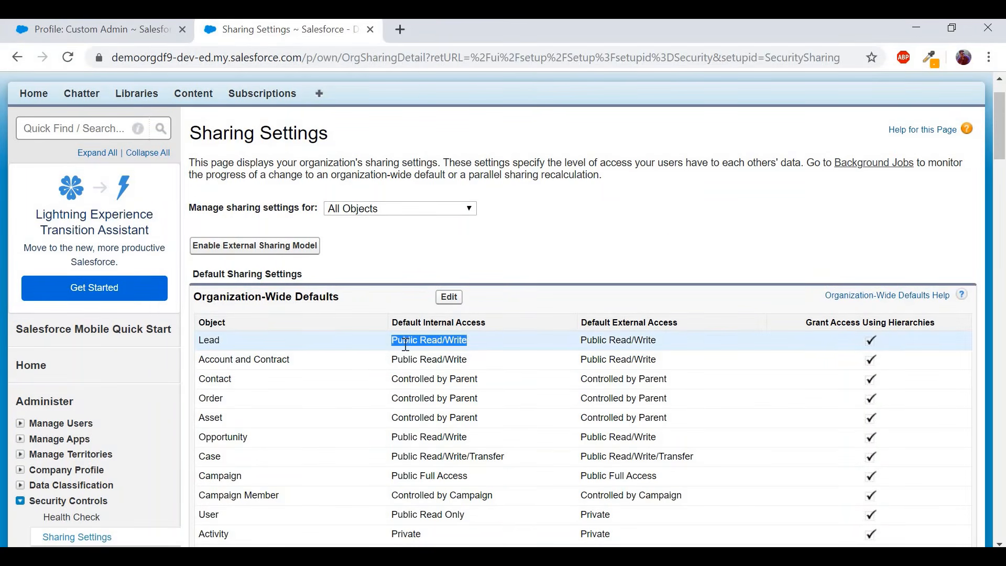
pyautogui.click(134, 24)
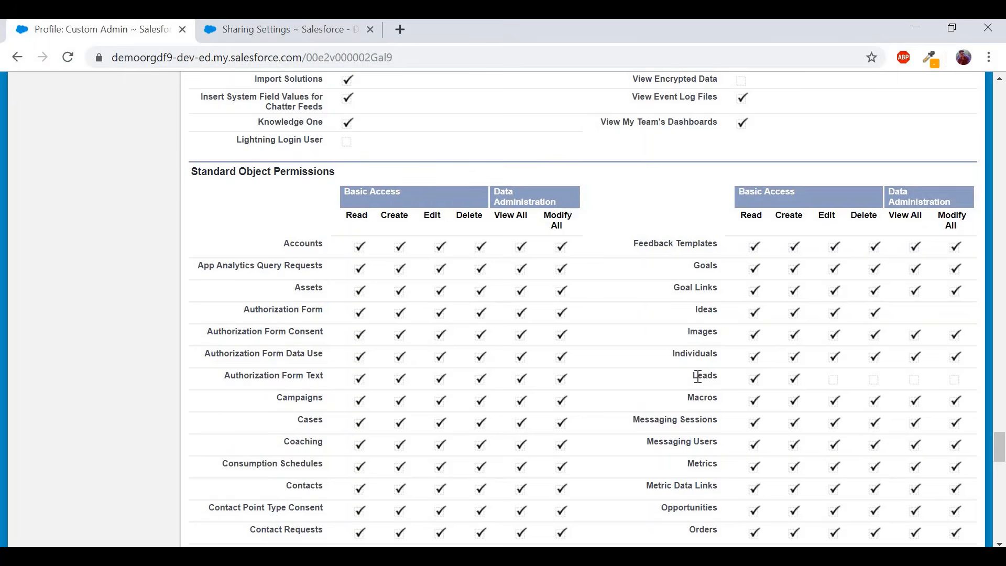
pyautogui.moveTo(698, 378); pyautogui.dragTo(833, 388)
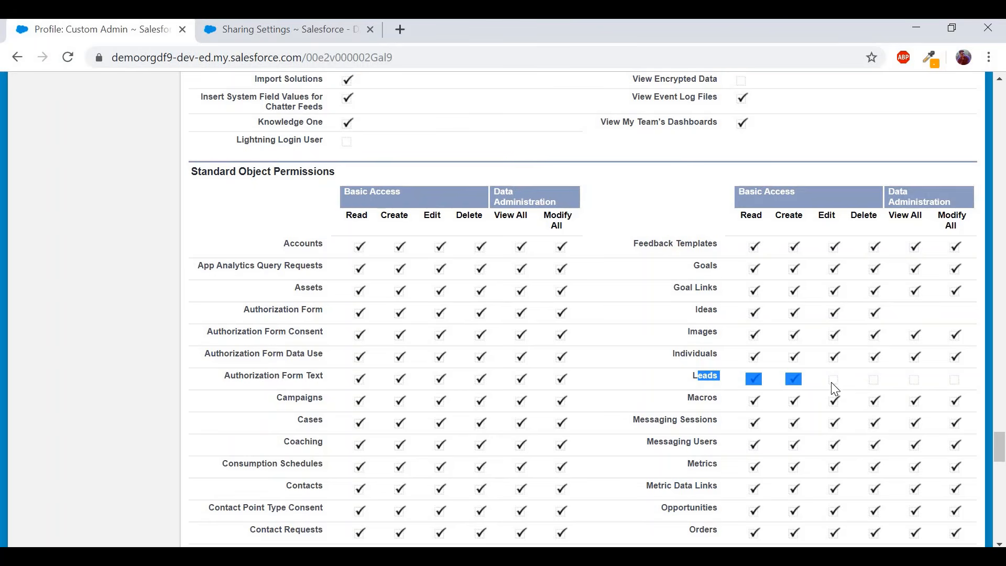
# Recheck the Lead object's default internal access against the Read and Create permissions on Leads in the Custom Admin profile.
pyautogui.click(309, 39)
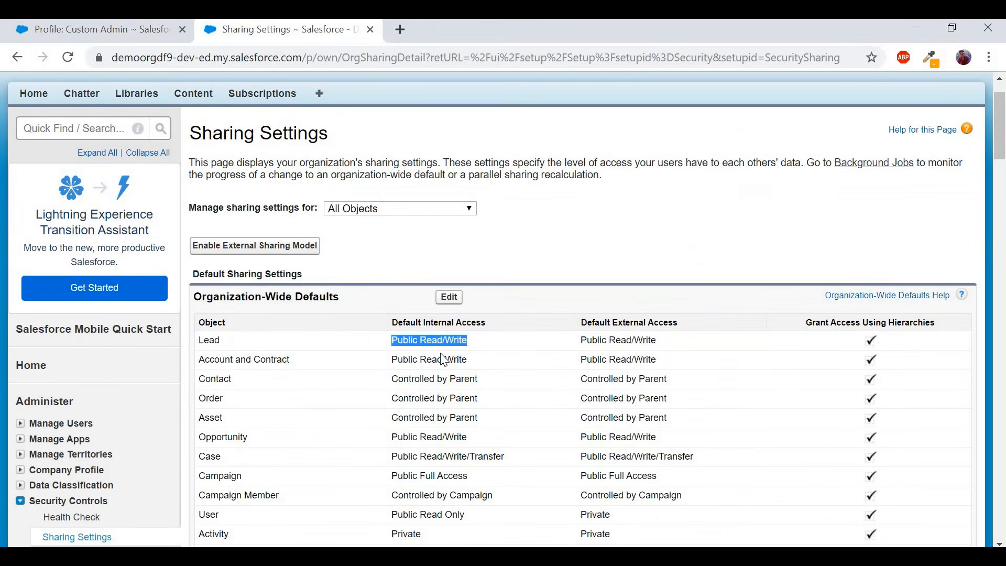
pyautogui.click(215, 339)
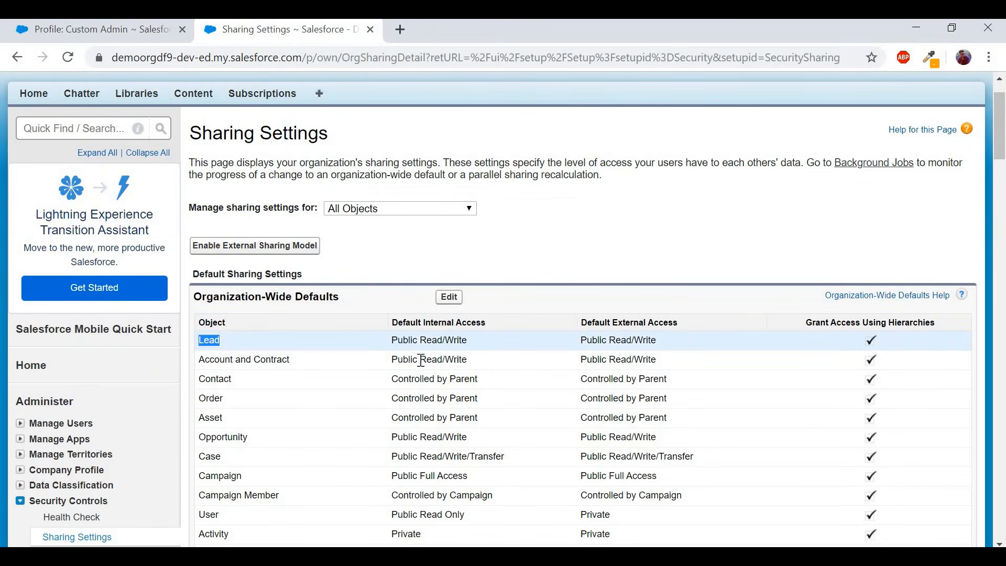
pyautogui.doubleClick(431, 347)
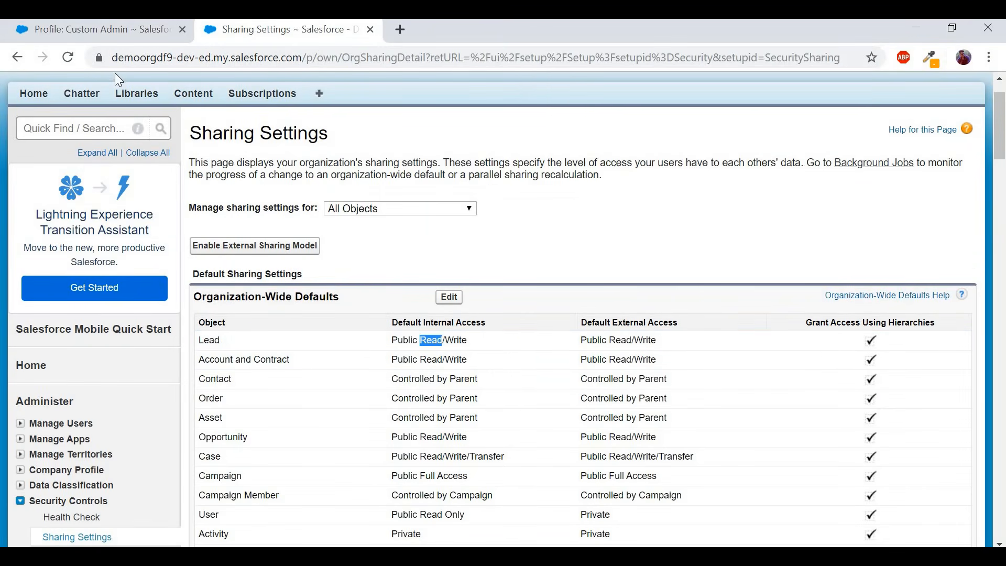
pyautogui.click(107, 38)
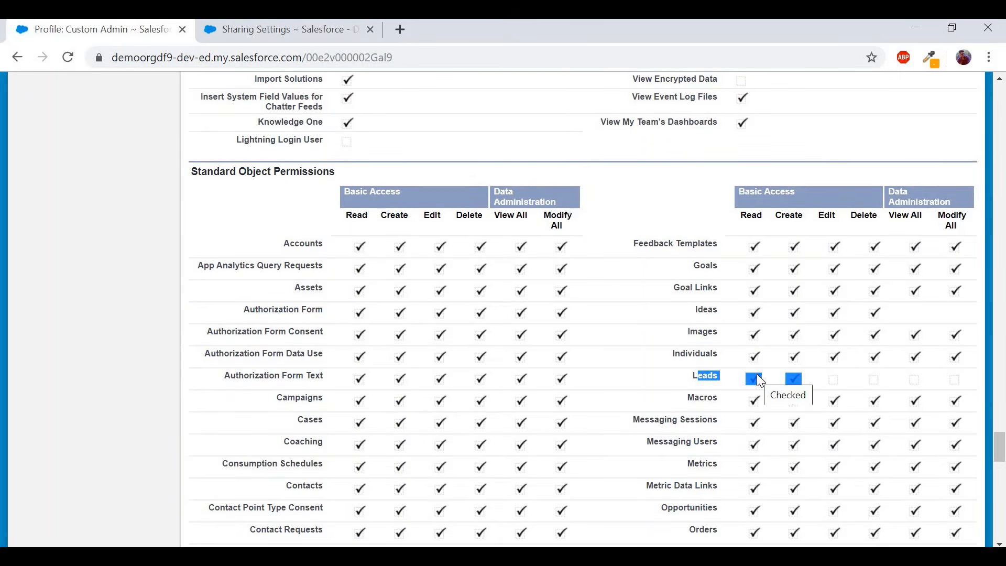
# Switch to Edge, open the TNR Corp. lead's details from the All list and try to edit its fields.
pyautogui.hotkey('ctrl', 'Tab')
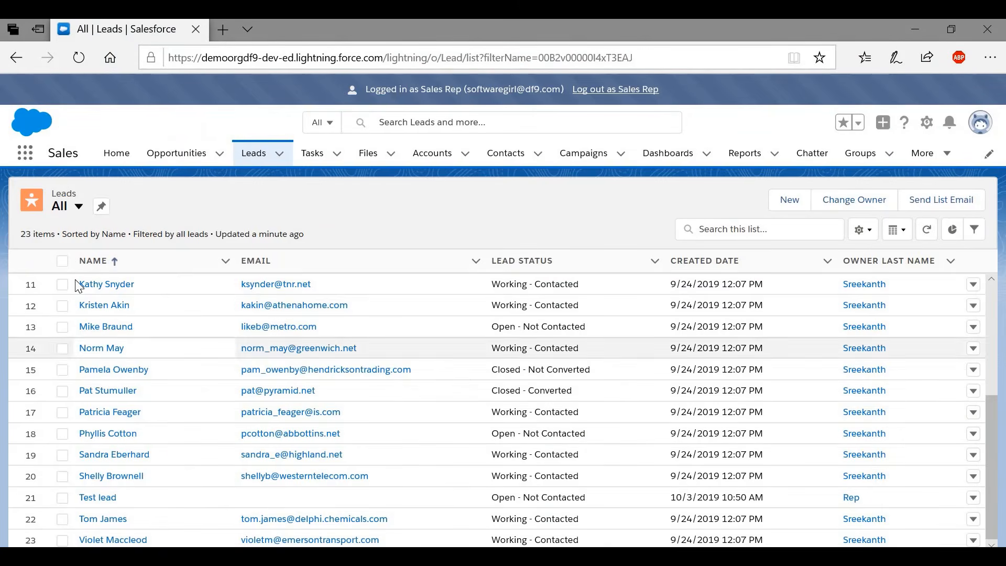
pyautogui.click(87, 284)
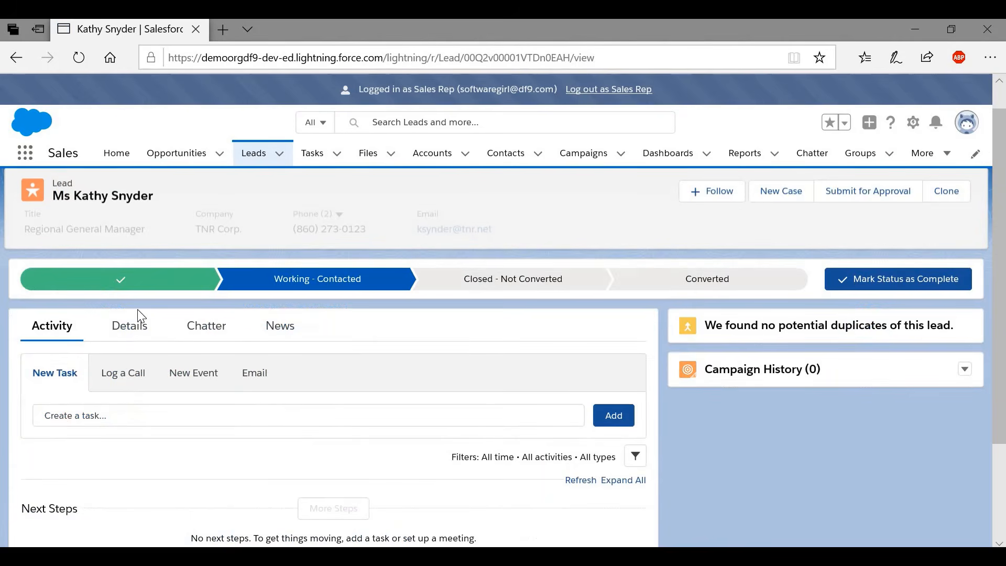
pyautogui.click(130, 325)
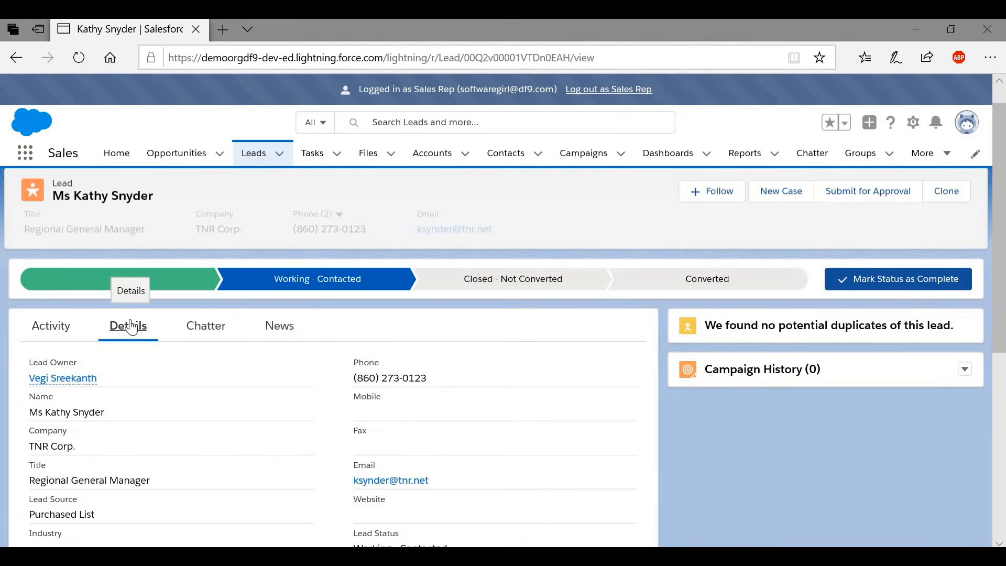
pyautogui.doubleClick(190, 417)
pyautogui.doubleClick(177, 427)
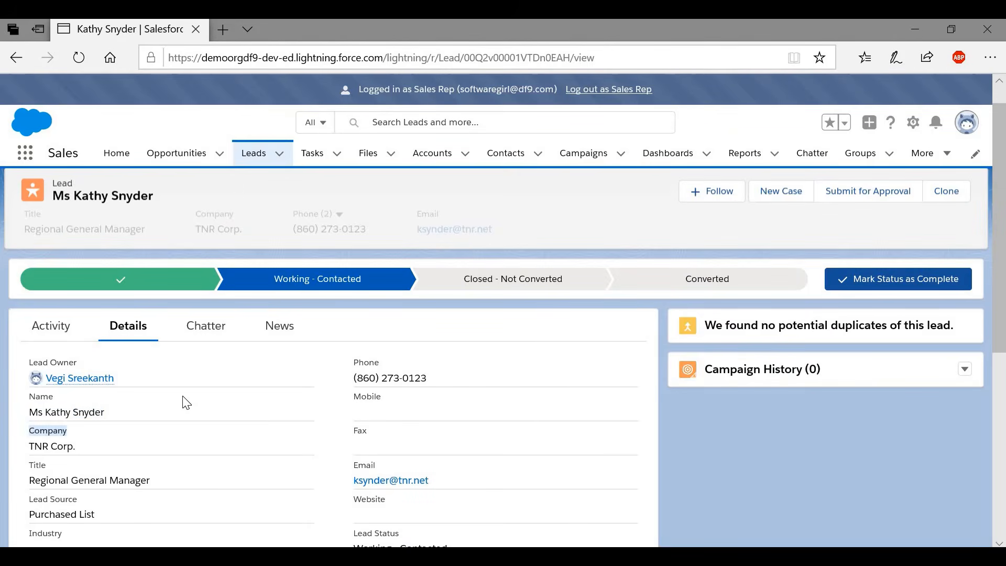
pyautogui.click(261, 419)
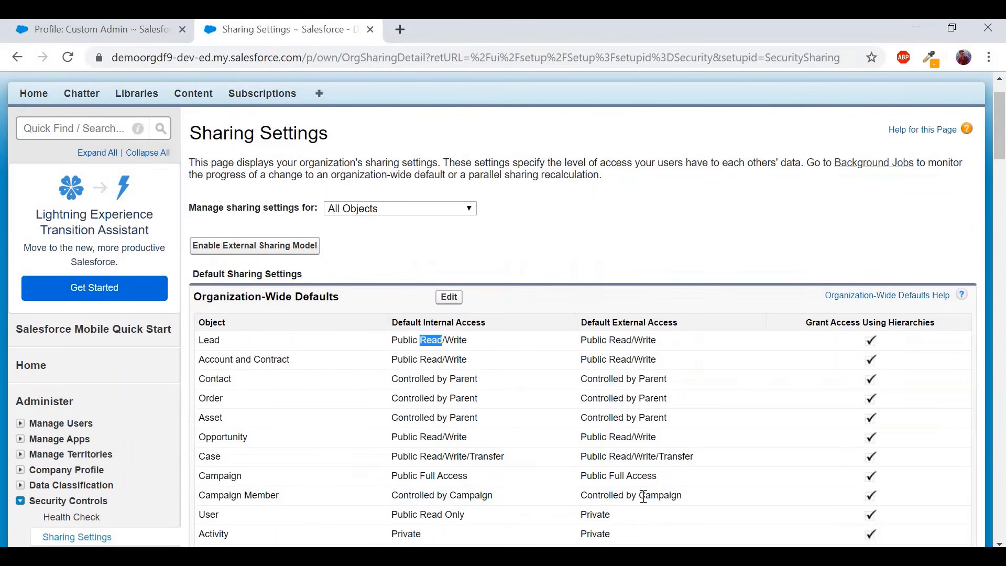
# In Chrome, grant the Edit permission on Leads in the Custom Admin profile and save the profile.
pyautogui.click(88, 32)
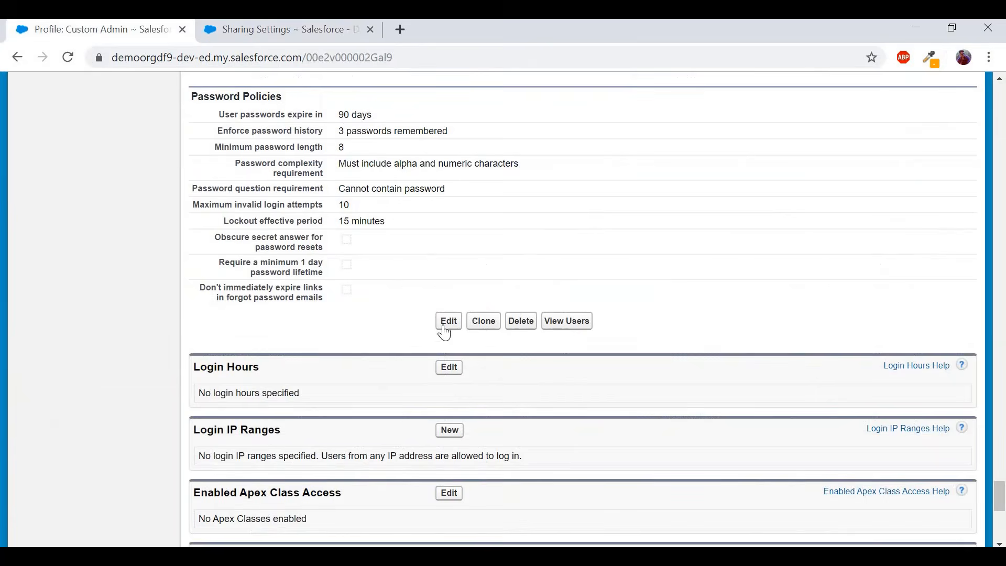
pyautogui.click(445, 328)
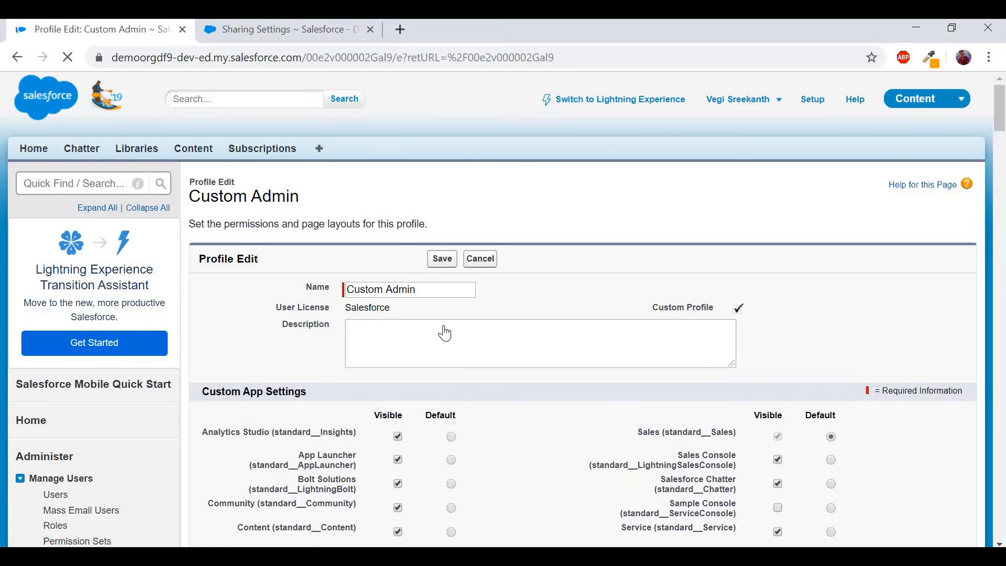
pyautogui.scroll(-20, 601, 419)
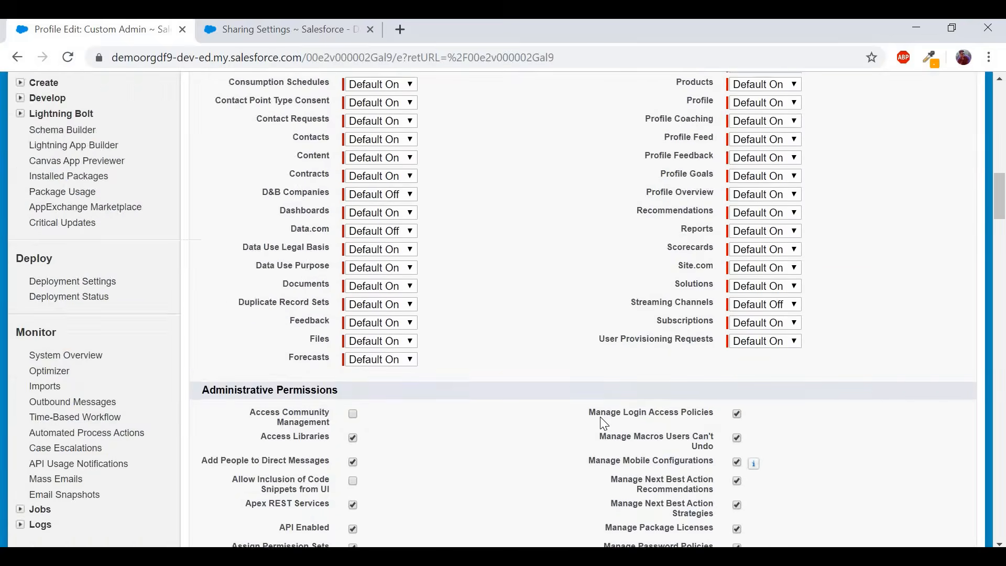
pyautogui.scroll(-8, 603, 424)
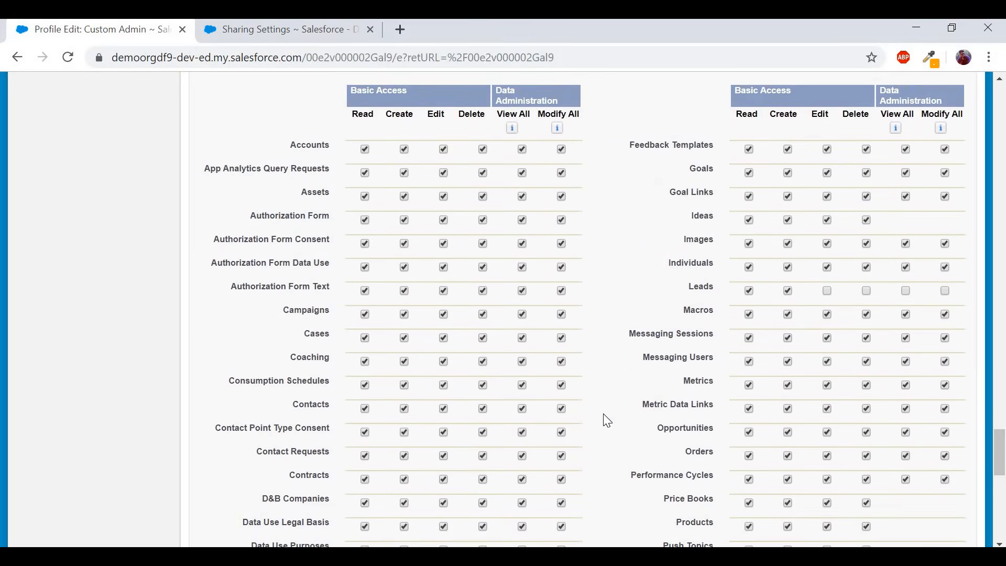
pyautogui.click(825, 292)
pyautogui.click(302, 34)
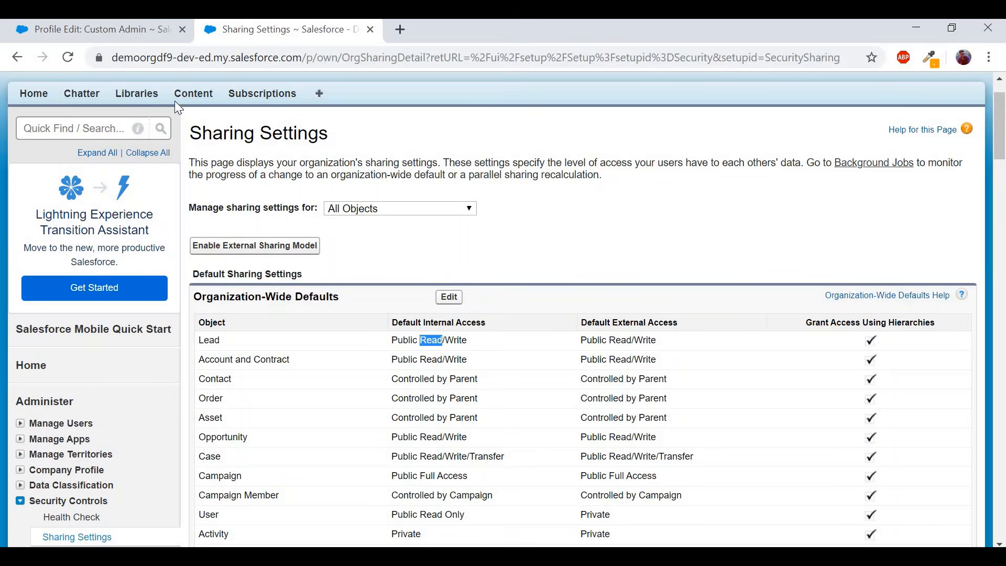
pyautogui.click(145, 35)
pyautogui.scroll(-12, 470, 278)
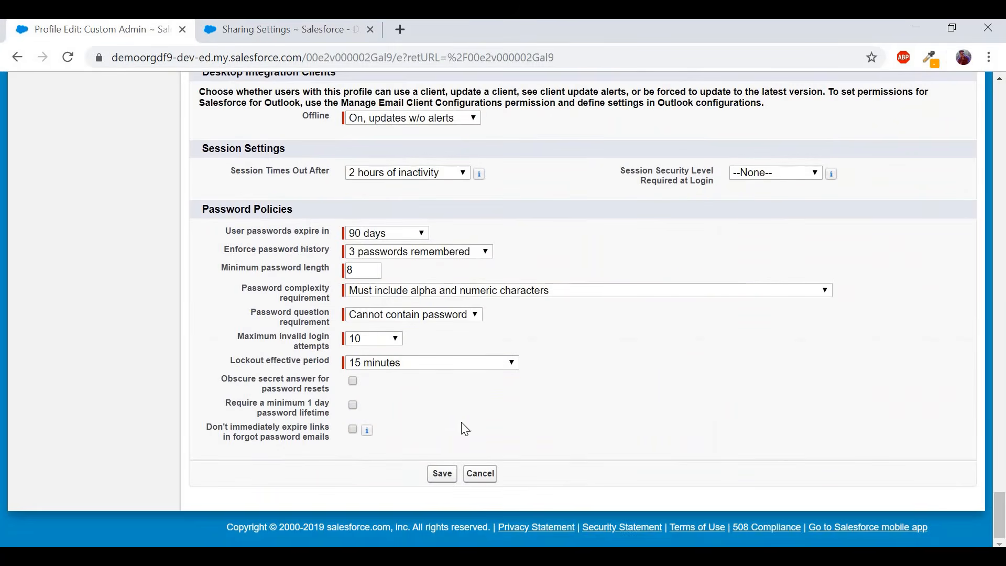
pyautogui.click(441, 475)
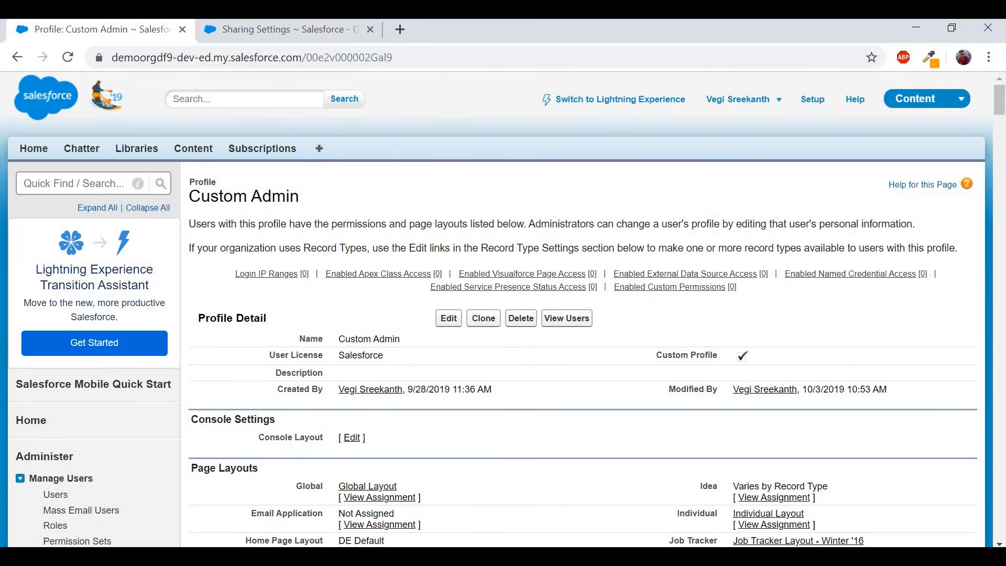
# In Edge, open Mr. Test lead from the Leads list, change its Company to ABC Edited and save the record.
pyautogui.click(388, 557)
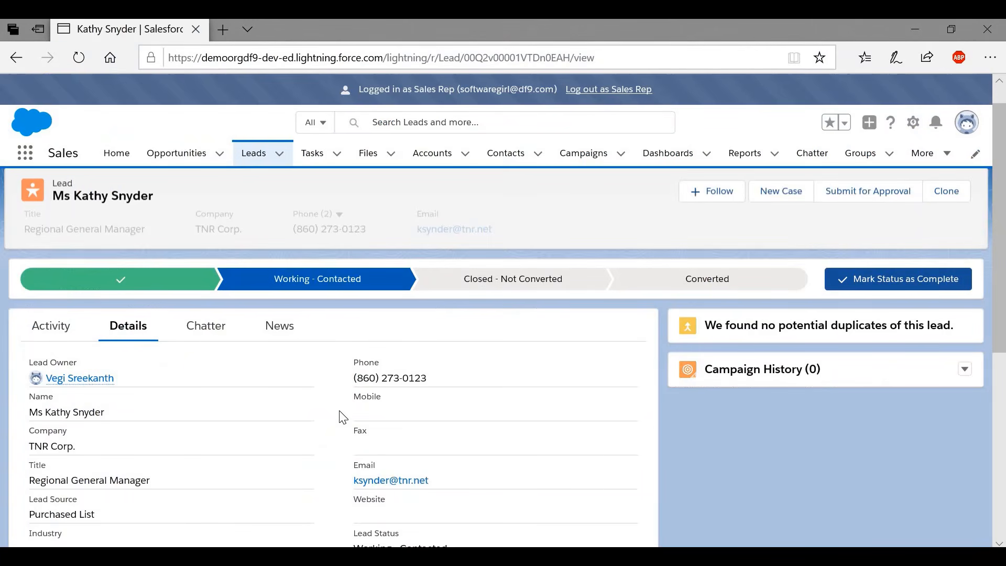
pyautogui.click(251, 157)
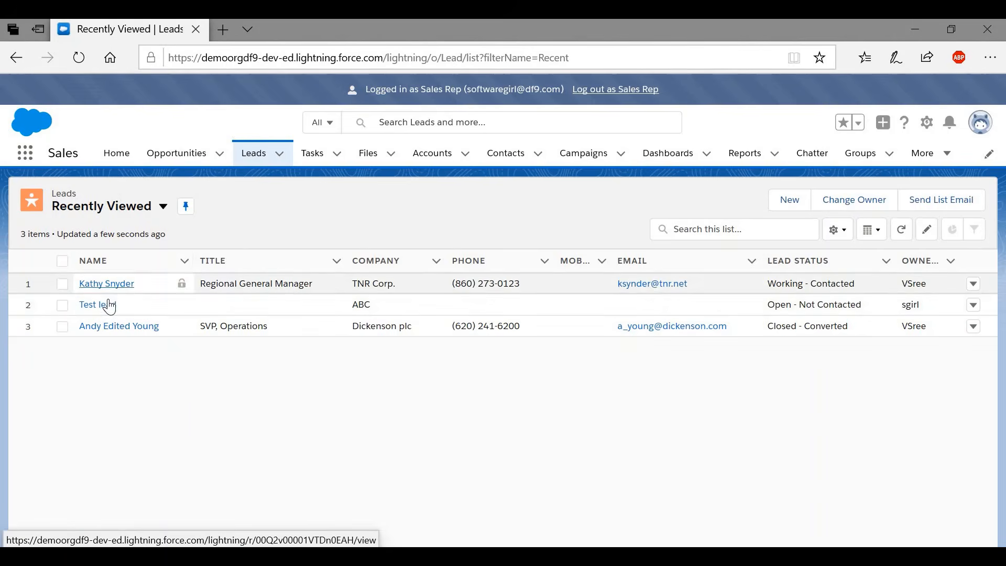
pyautogui.click(98, 305)
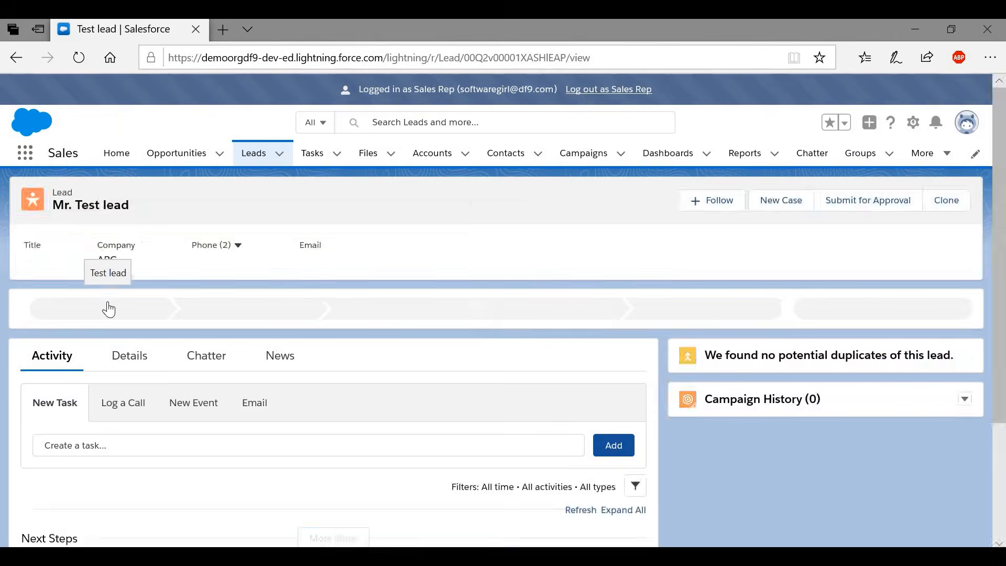
pyautogui.click(132, 356)
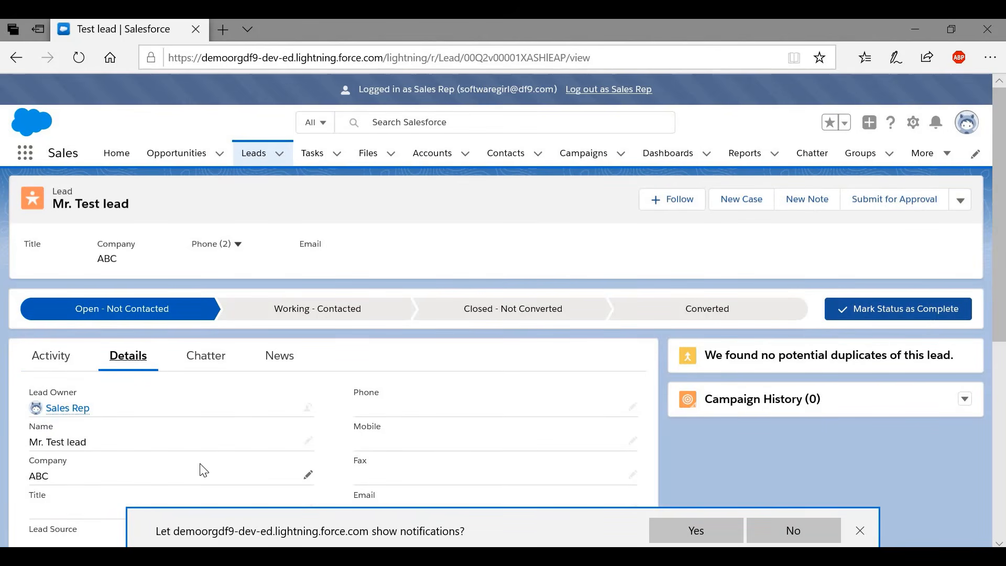
pyautogui.doubleClick(203, 470)
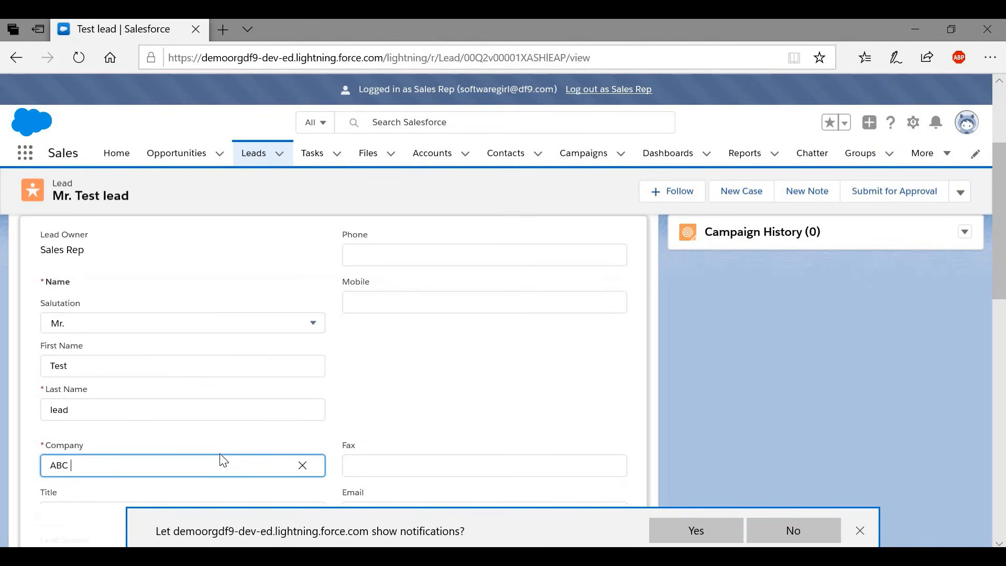
pyautogui.write('Edited')
pyautogui.scroll(-3, 299, 443)
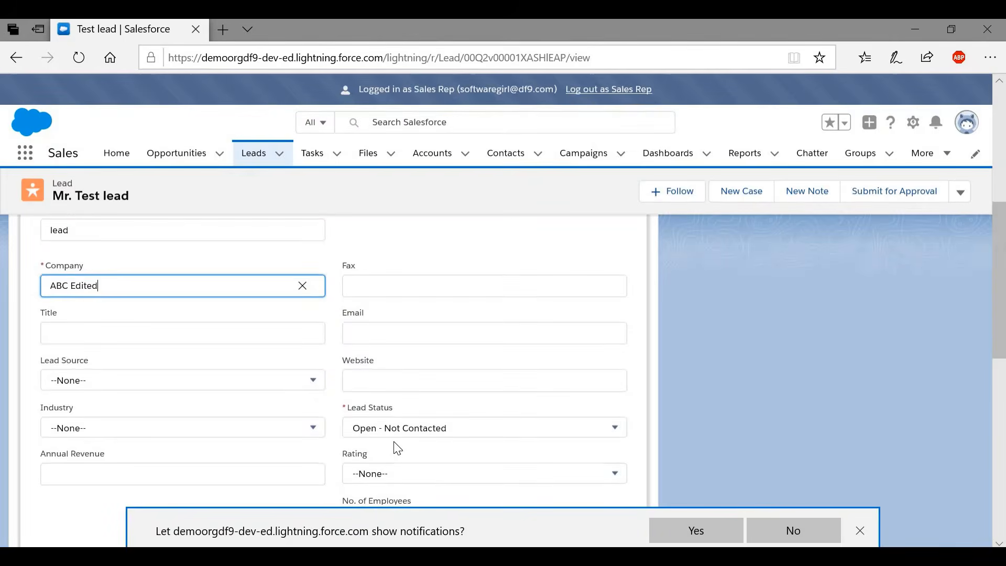
pyautogui.scroll(-10, 397, 448)
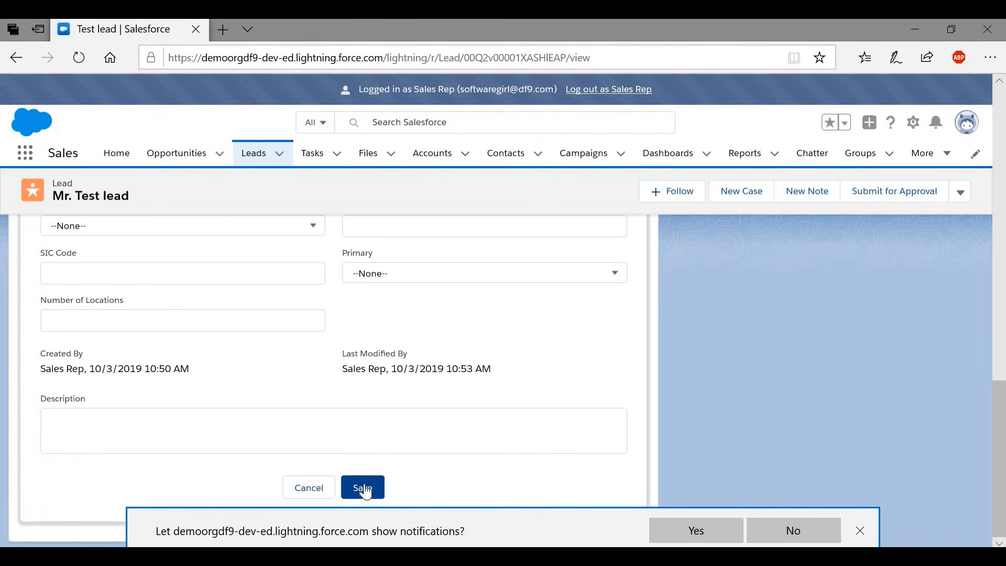
pyautogui.click(364, 487)
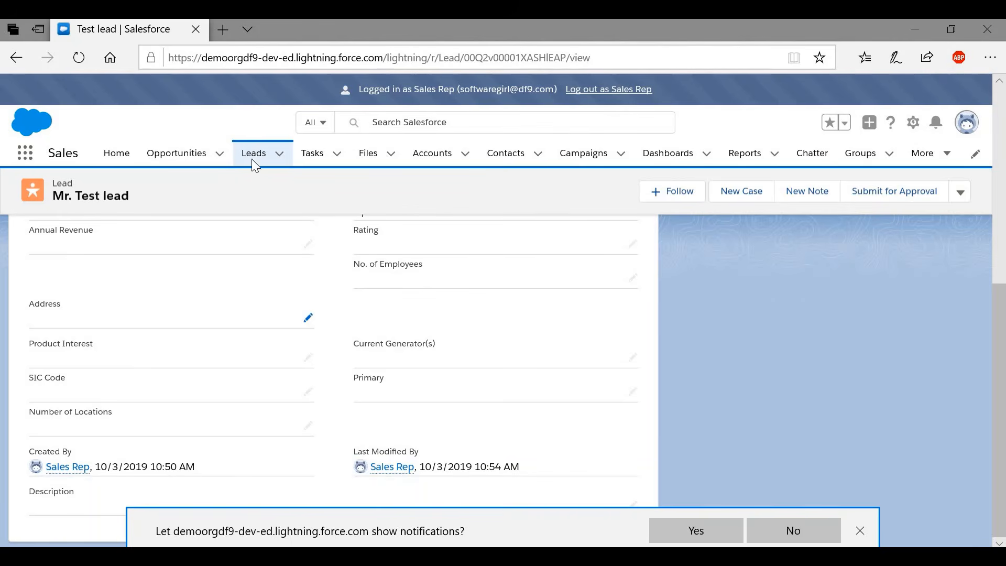
# Open the Dickenson plc lead from the recently viewed leads, append Edited to its Company, save it and return to the Leads list.
pyautogui.click(253, 158)
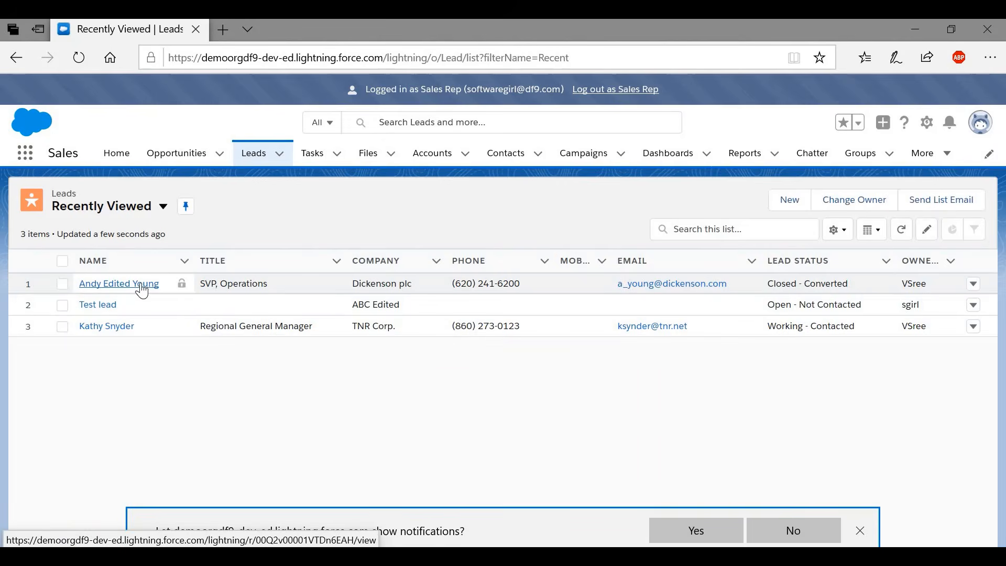
pyautogui.click(141, 286)
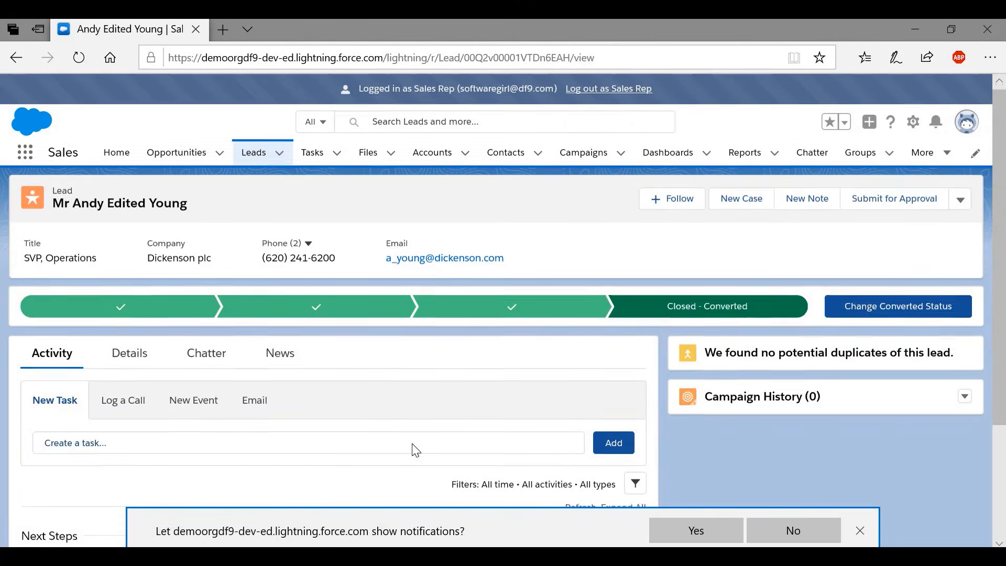
pyautogui.scroll(-2, 414, 448)
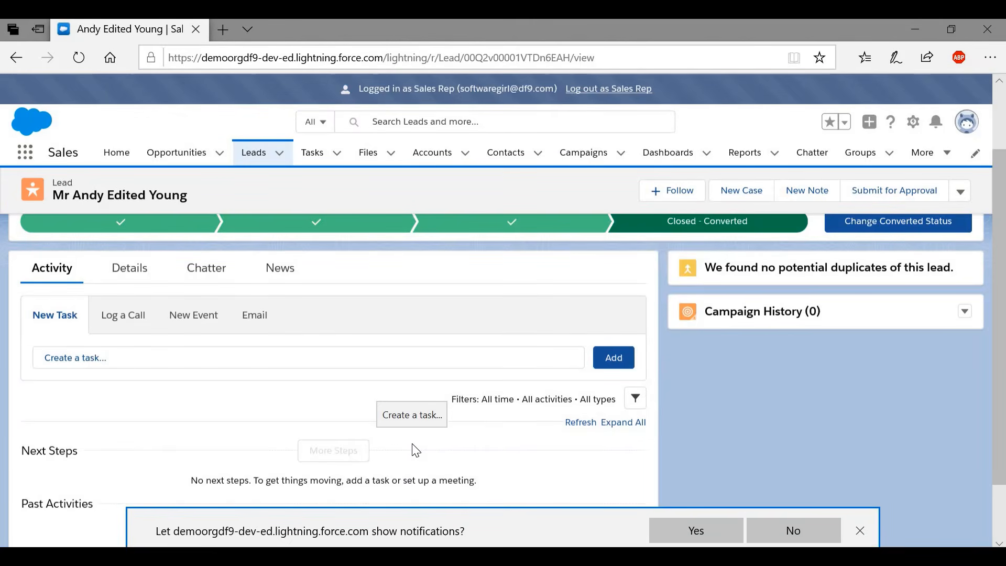
pyautogui.click(120, 275)
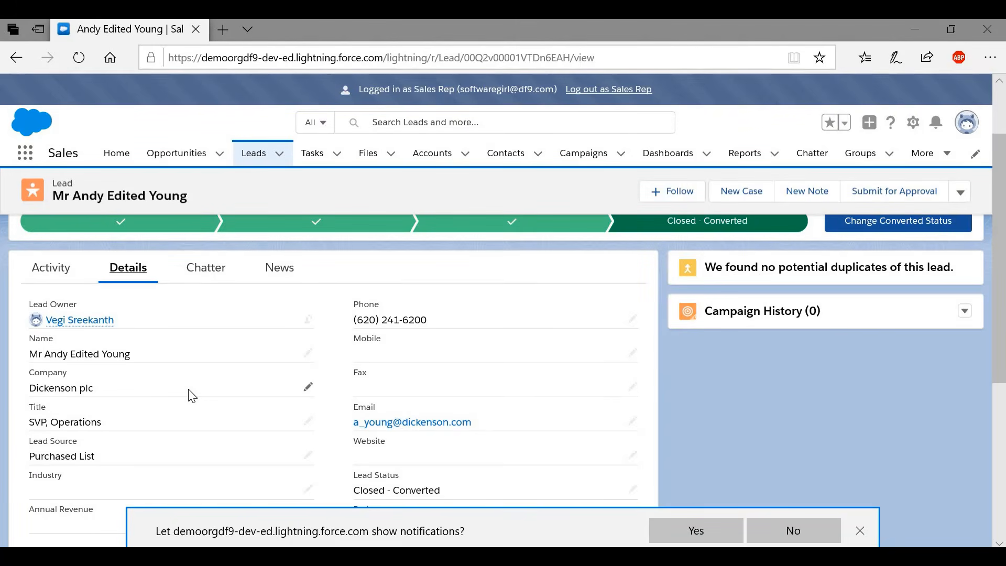
pyautogui.doubleClick(190, 391)
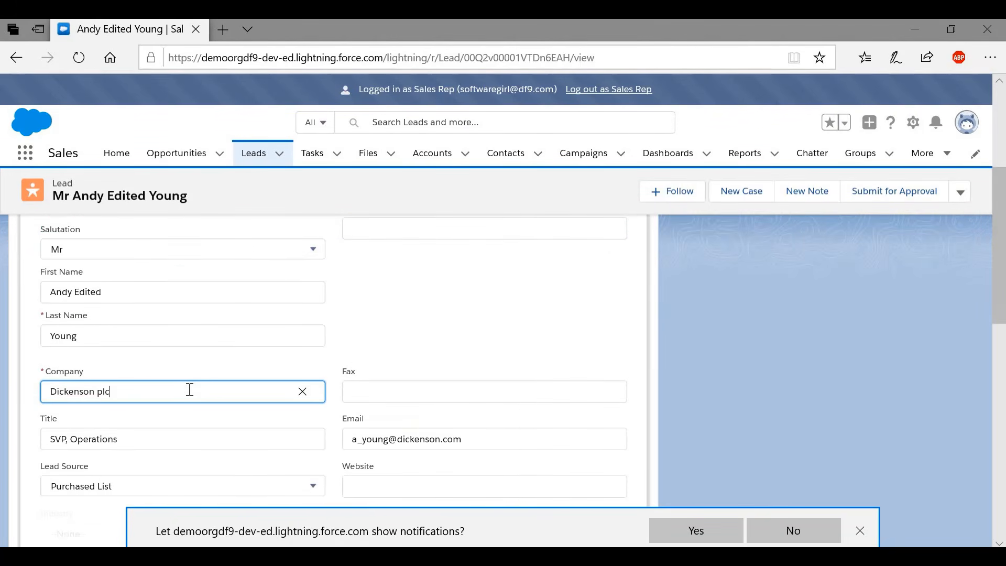
pyautogui.write('Edited')
pyautogui.scroll(-15, 367, 361)
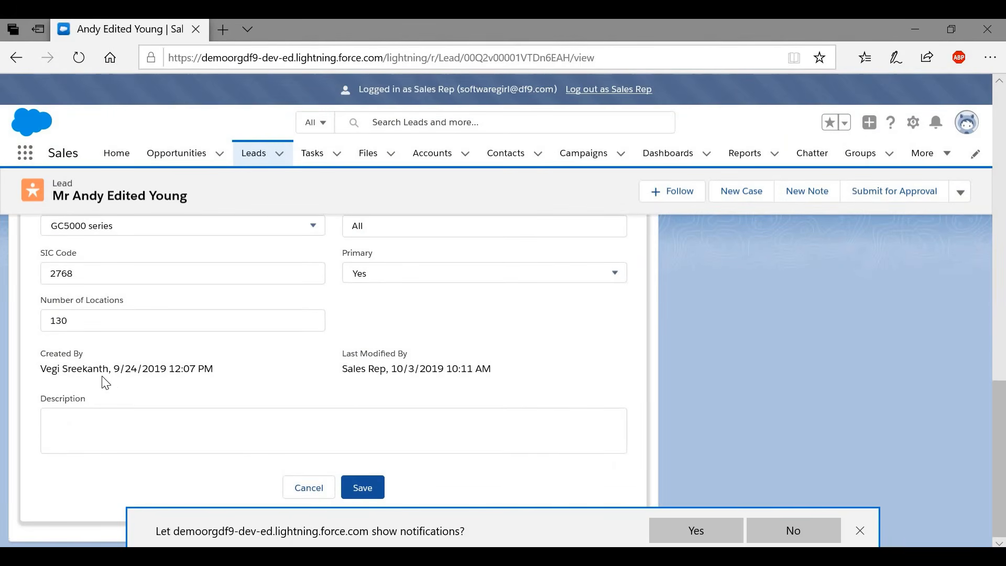
pyautogui.click(363, 501)
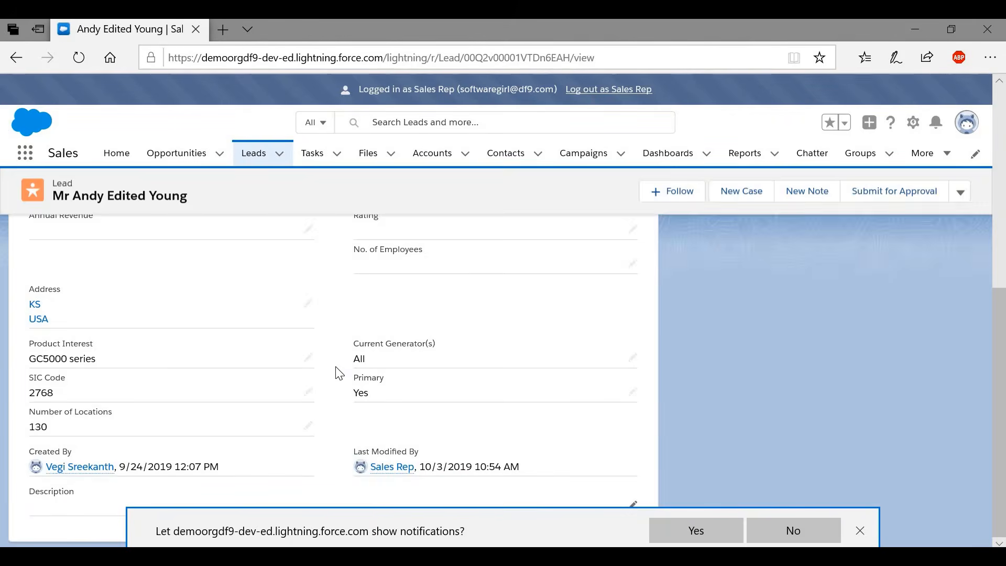
pyautogui.click(248, 167)
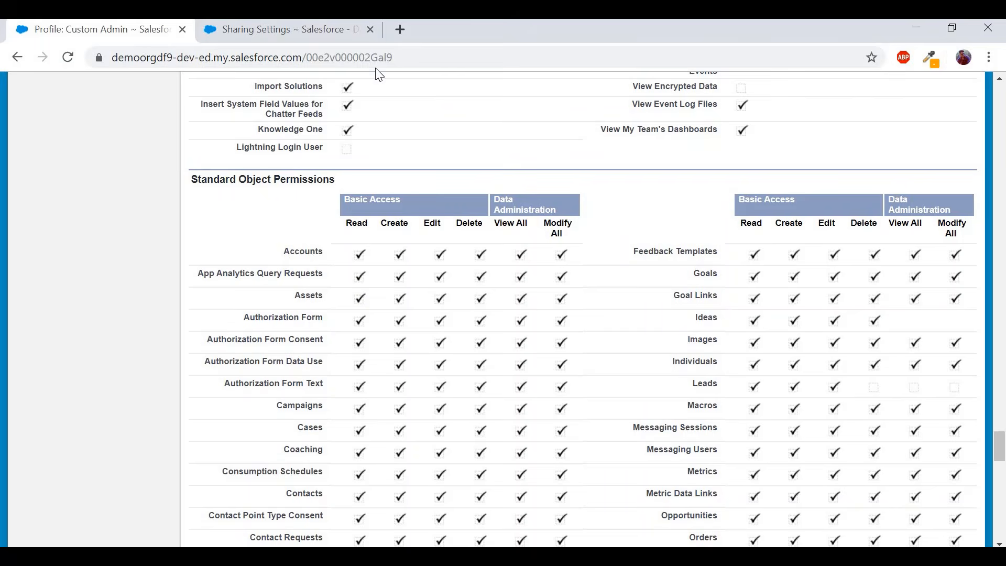
# In Sharing Settings, set the Lead default internal access to Public Read Only, save it and compare with the Custom Admin profile's Leads permissions.
pyautogui.click(306, 31)
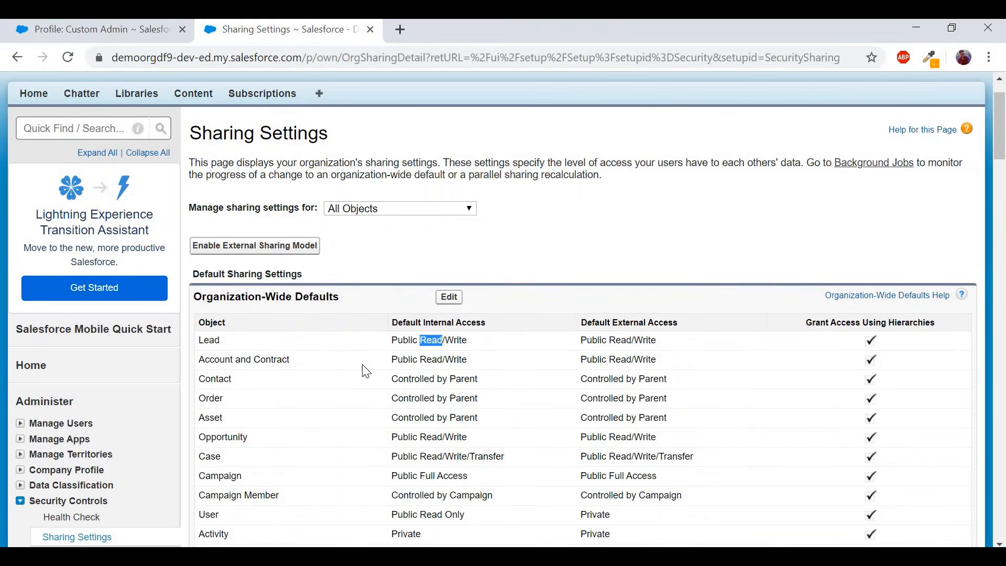
pyautogui.doubleClick(402, 341)
pyautogui.tripleClick(402, 341)
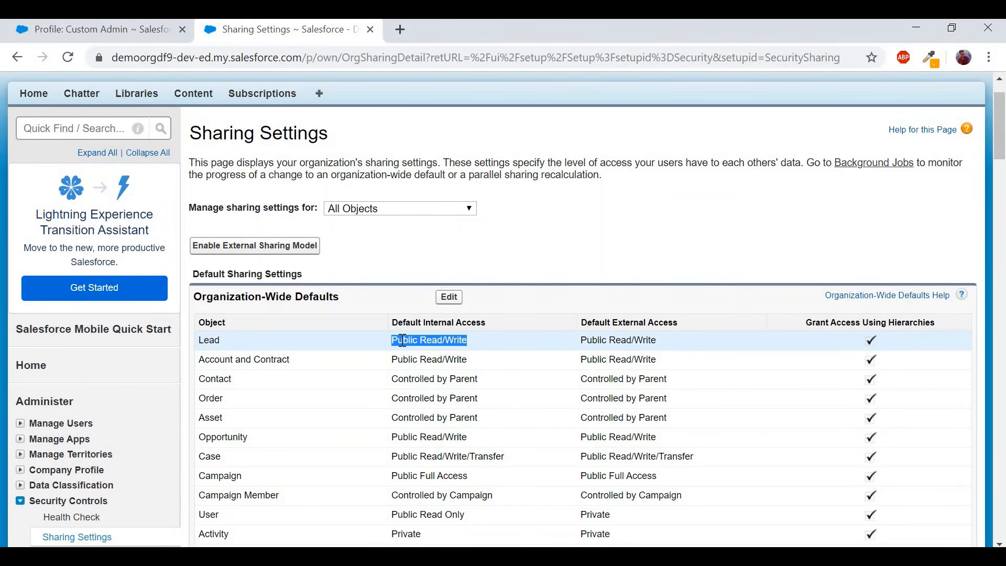
pyautogui.click(449, 297)
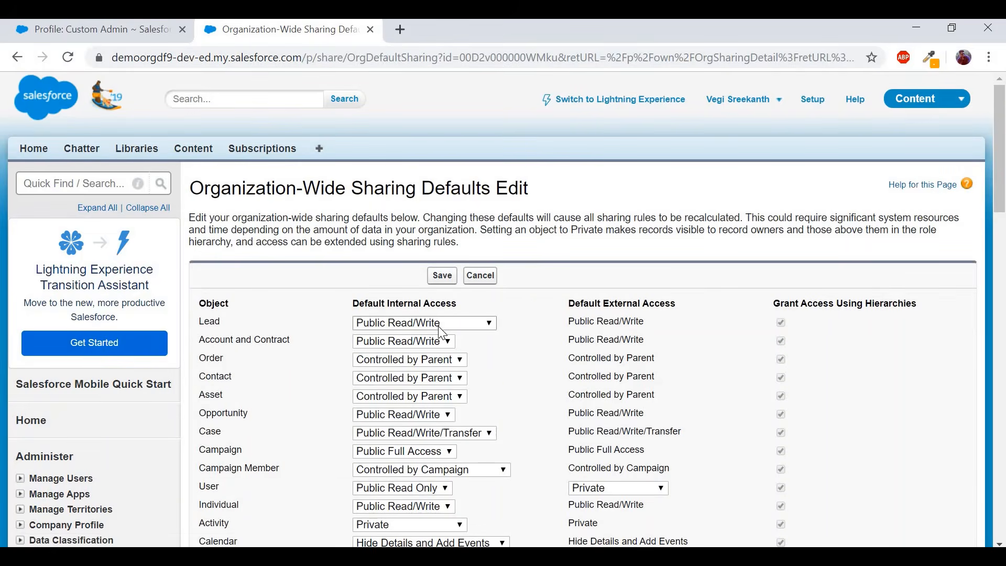
pyautogui.click(439, 324)
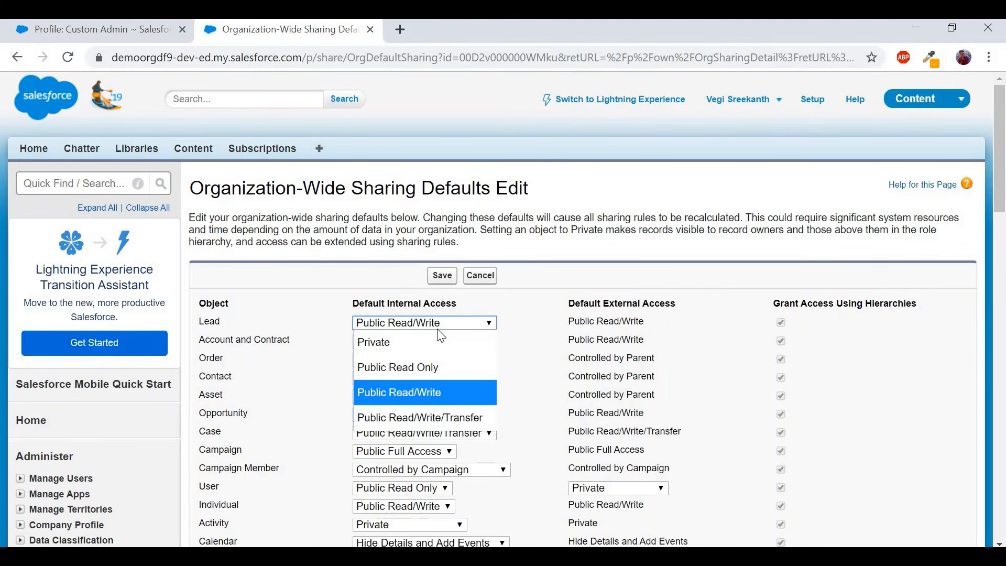
pyautogui.click(428, 367)
pyautogui.click(443, 277)
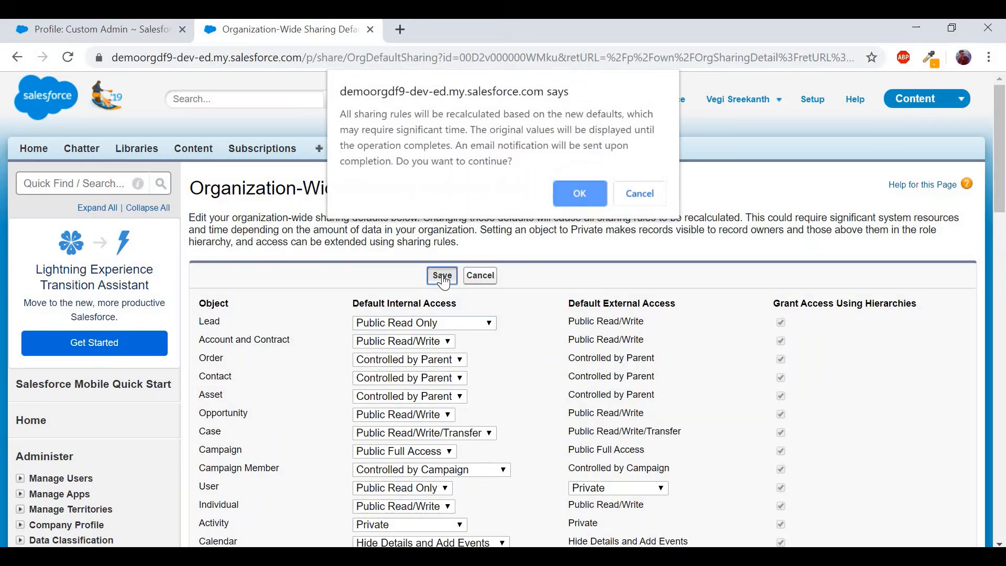
pyautogui.click(592, 186)
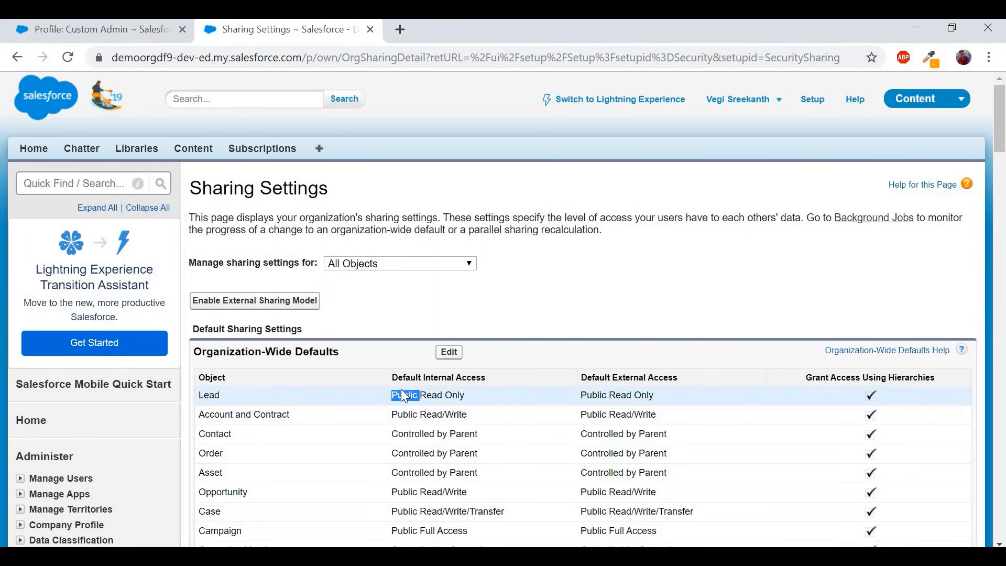
pyautogui.tripleClick(401, 390)
pyautogui.click(131, 26)
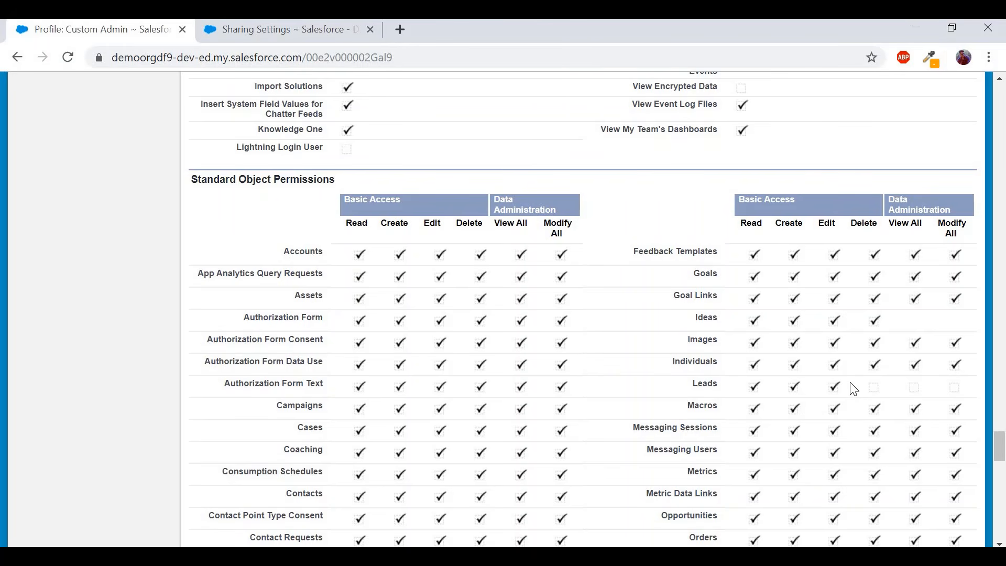
pyautogui.click(306, 29)
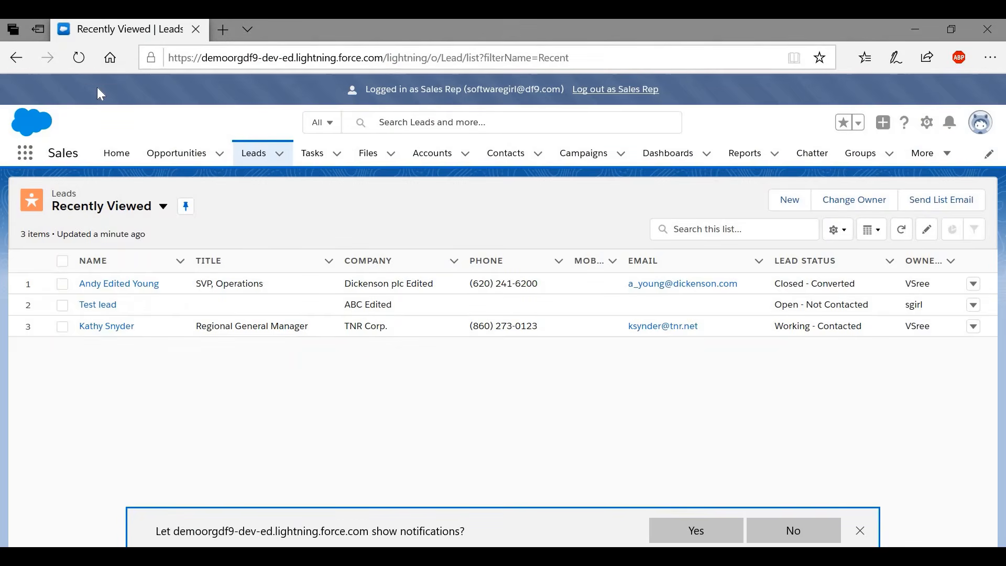
# In Edge, reload the Leads list, open Mr. Test lead, change its First Name to Test Edited, save and return to the list.
pyautogui.click(76, 68)
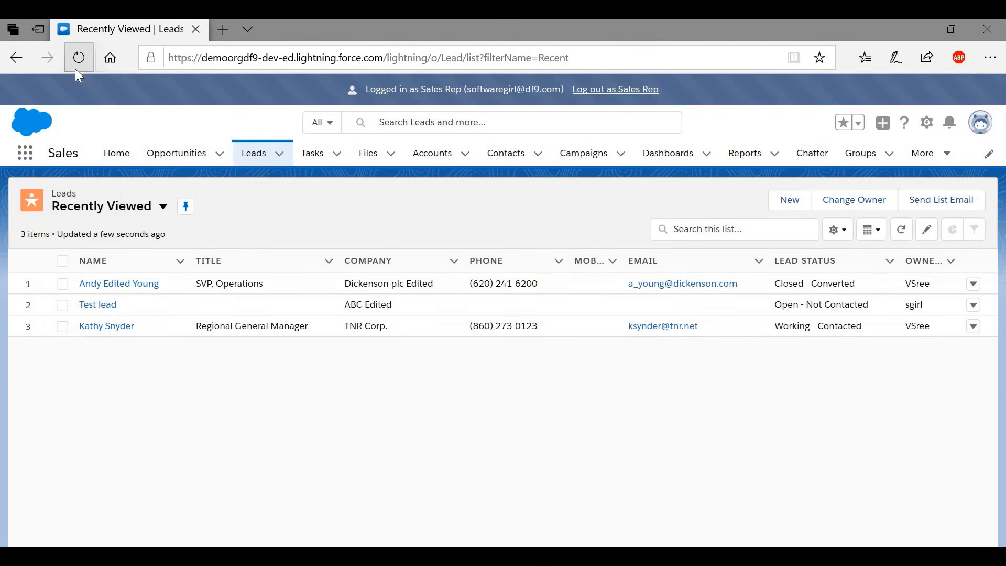
pyautogui.click(106, 307)
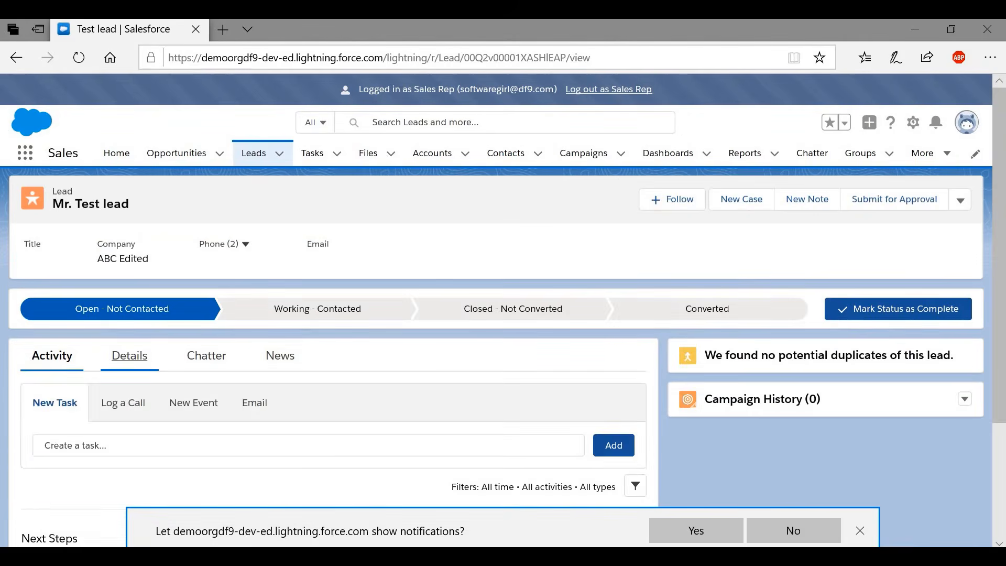
pyautogui.click(146, 360)
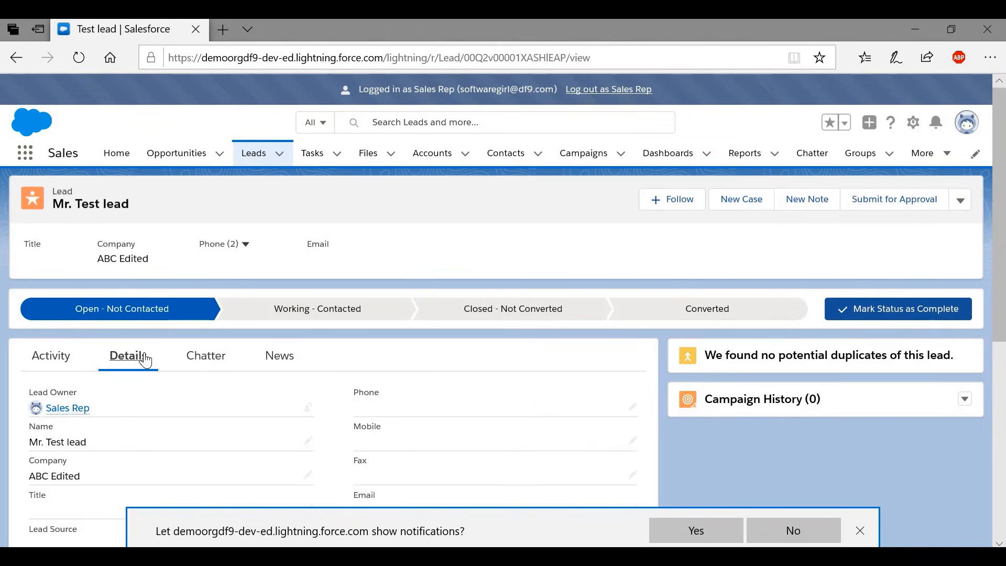
pyautogui.doubleClick(194, 443)
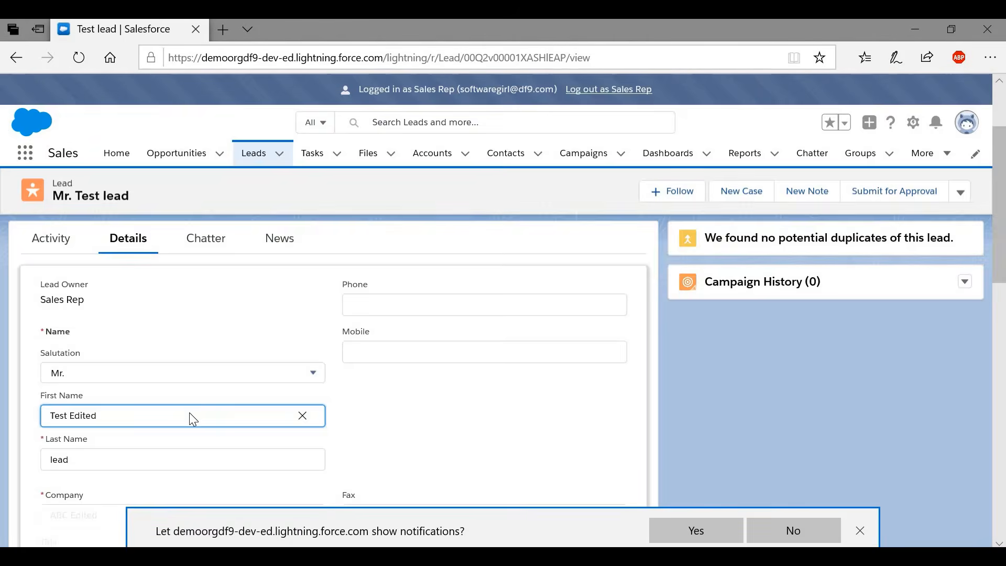
pyautogui.scroll(-10, 190, 413)
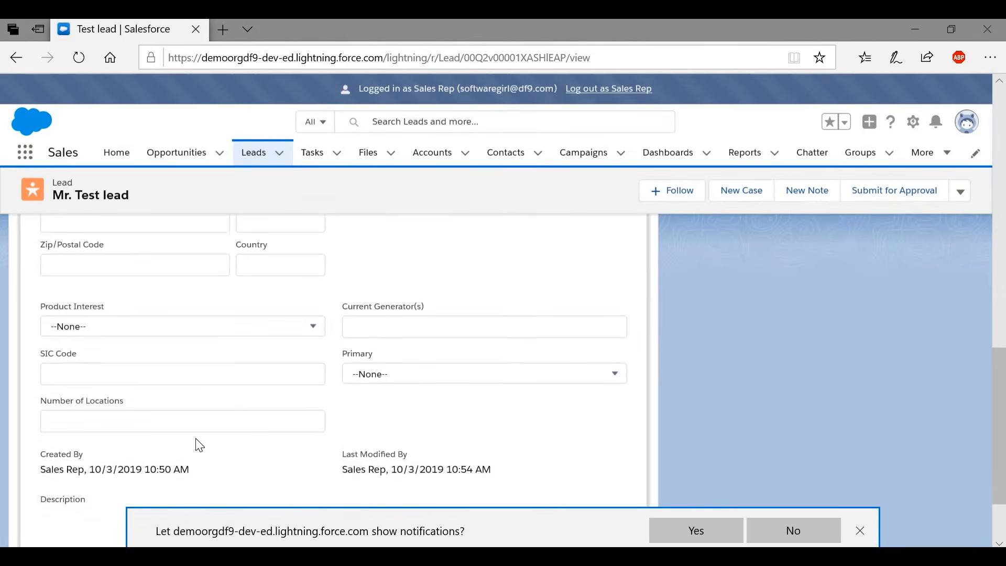
pyautogui.doubleClick(74, 465)
pyautogui.scroll(-2, 283, 467)
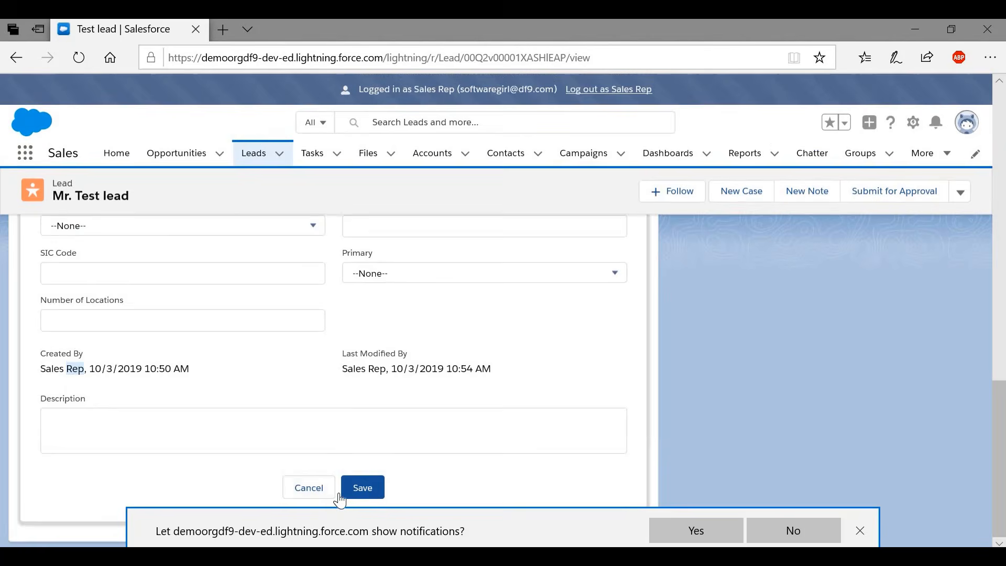
pyautogui.click(360, 493)
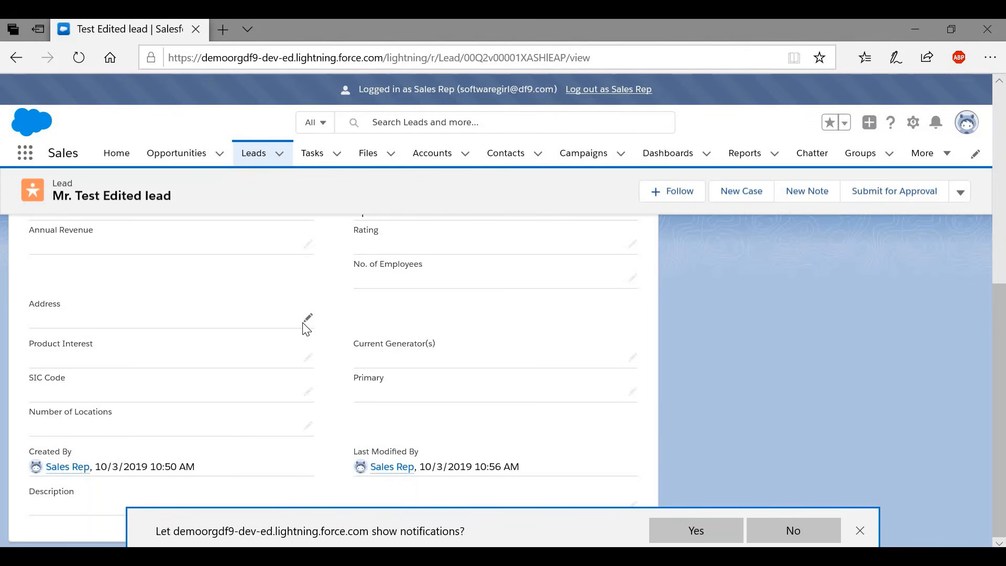
pyautogui.click(254, 154)
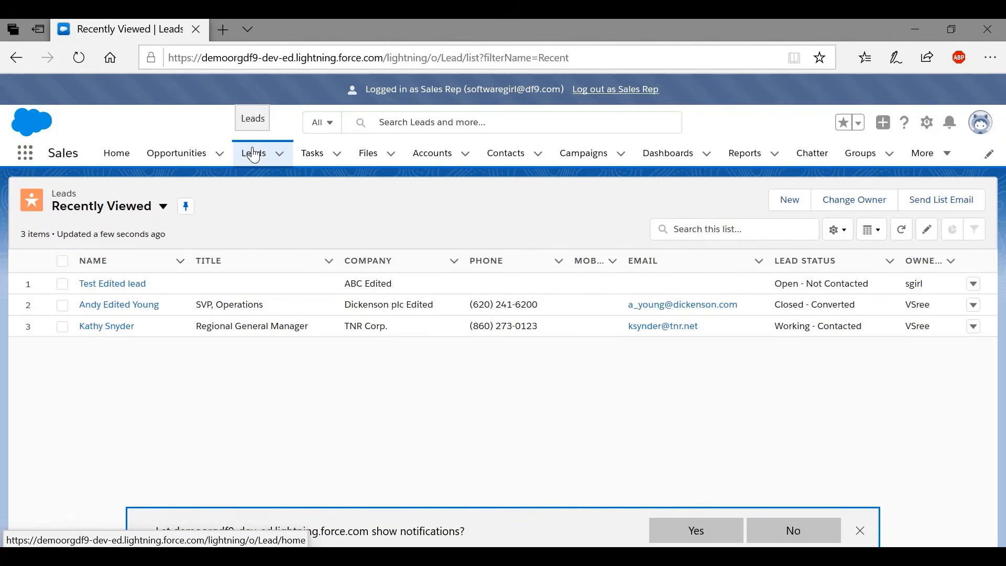
# Open the Dickenson plc Edited lead's details and try to save its Company with Updated appended, checking who created the record.
pyautogui.click(130, 309)
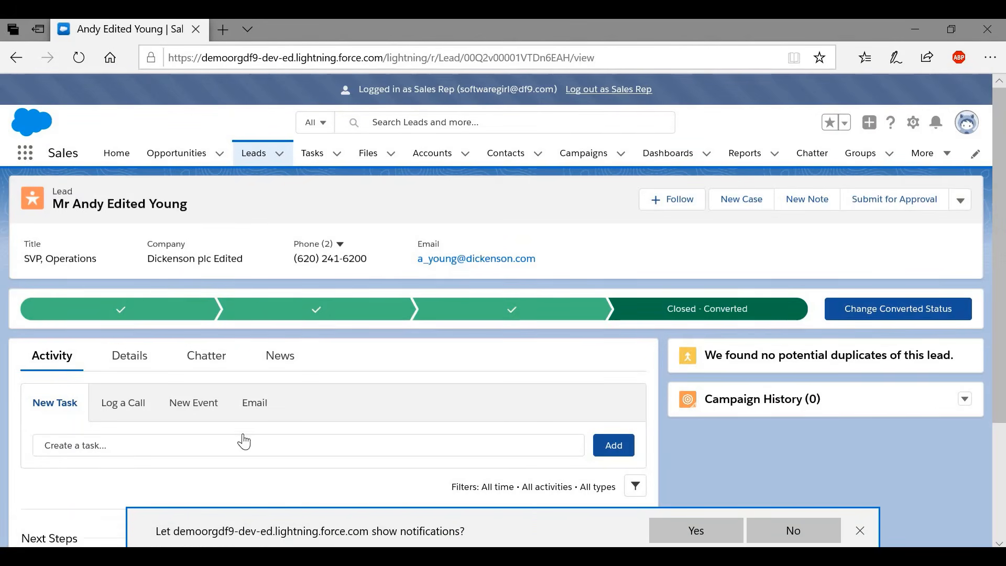
pyautogui.scroll(-2, 244, 435)
pyautogui.scroll(-2, 243, 439)
pyautogui.scroll(4, 242, 440)
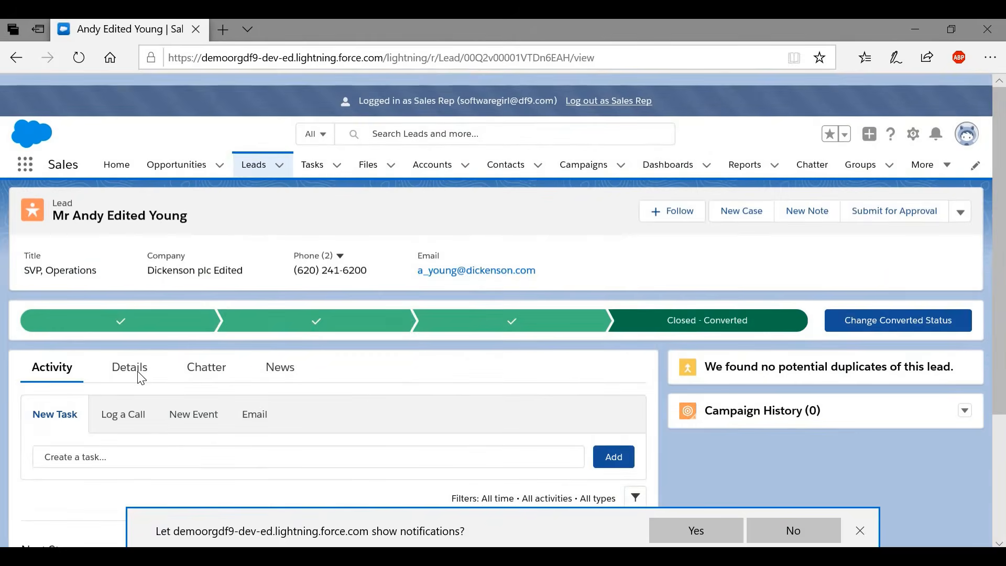
pyautogui.click(130, 371)
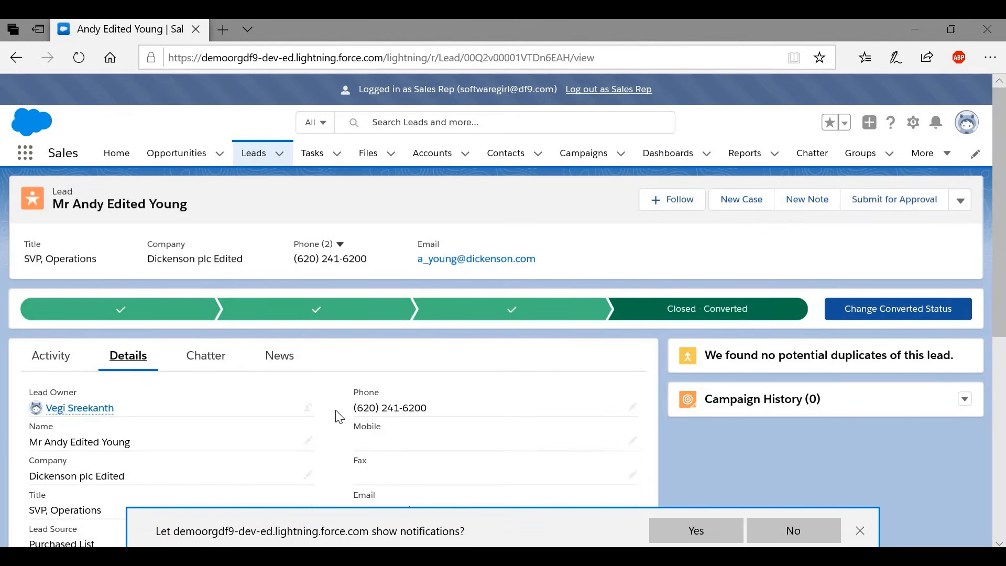
pyautogui.scroll(-3, 338, 417)
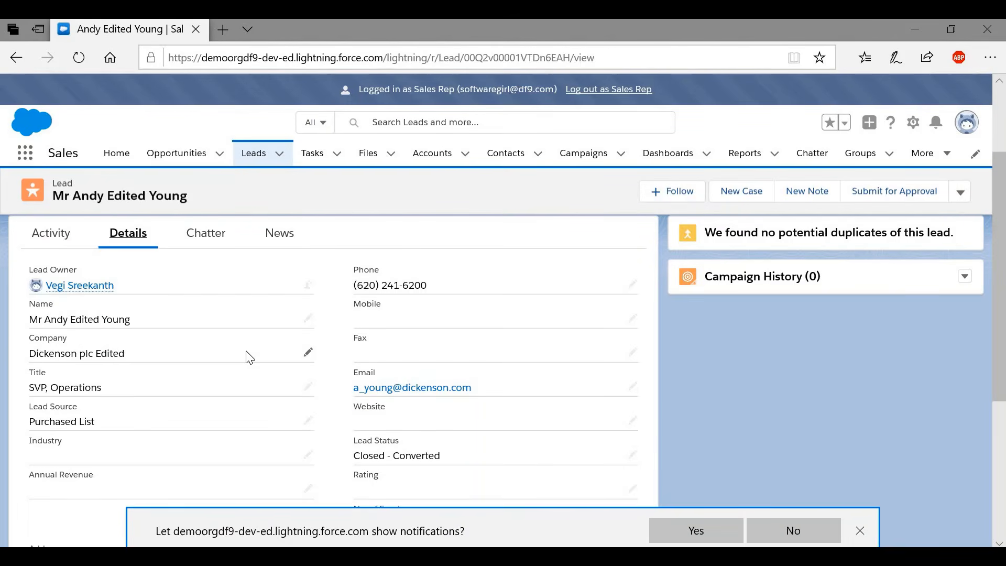
pyautogui.doubleClick(249, 357)
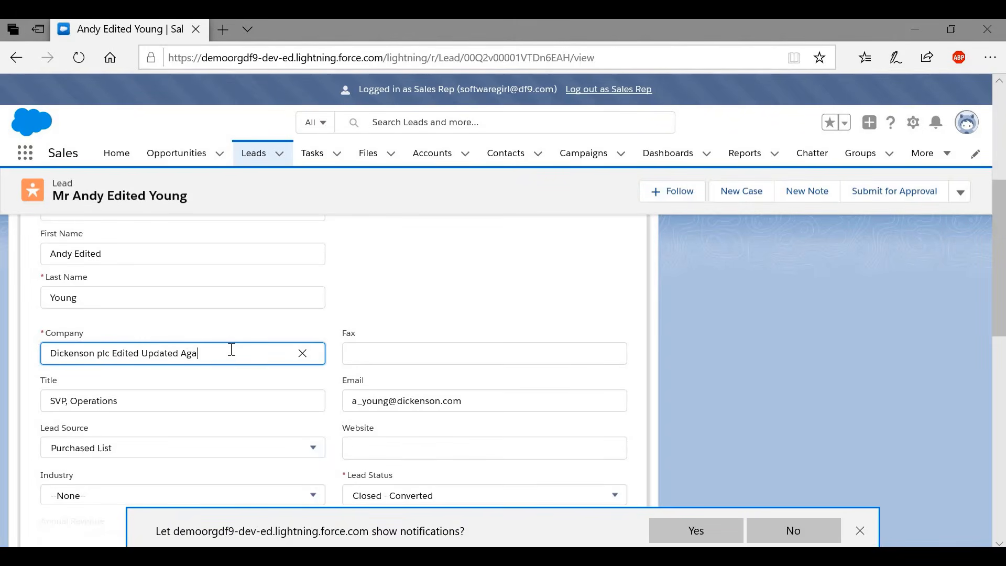
pyautogui.scroll(-15, 231, 351)
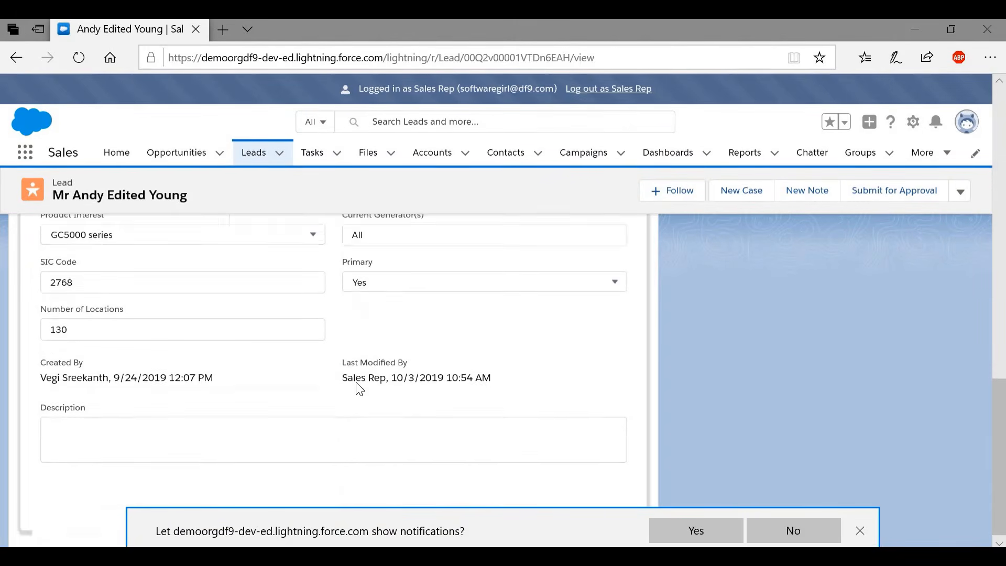
pyautogui.click(358, 489)
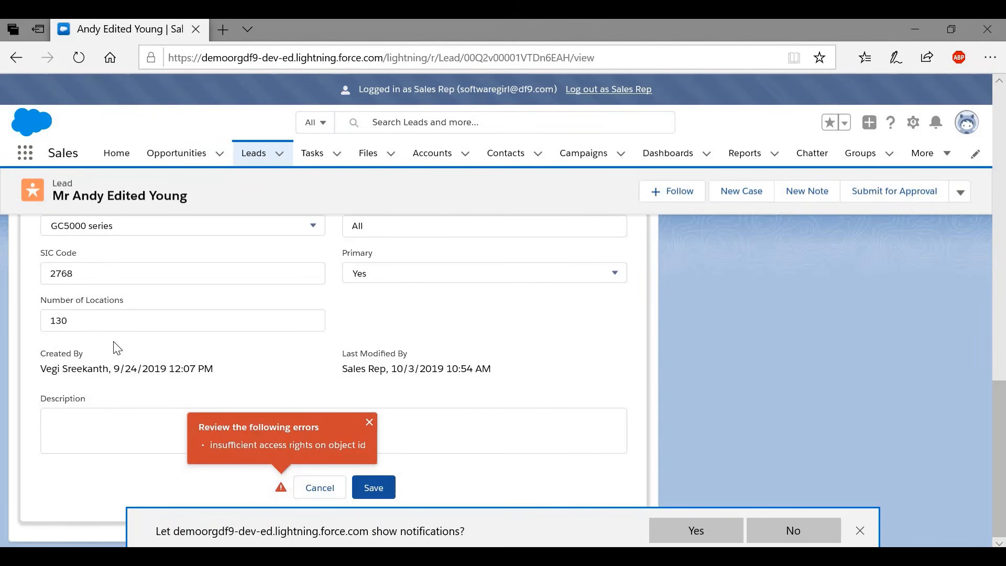
pyautogui.tripleClick(94, 373)
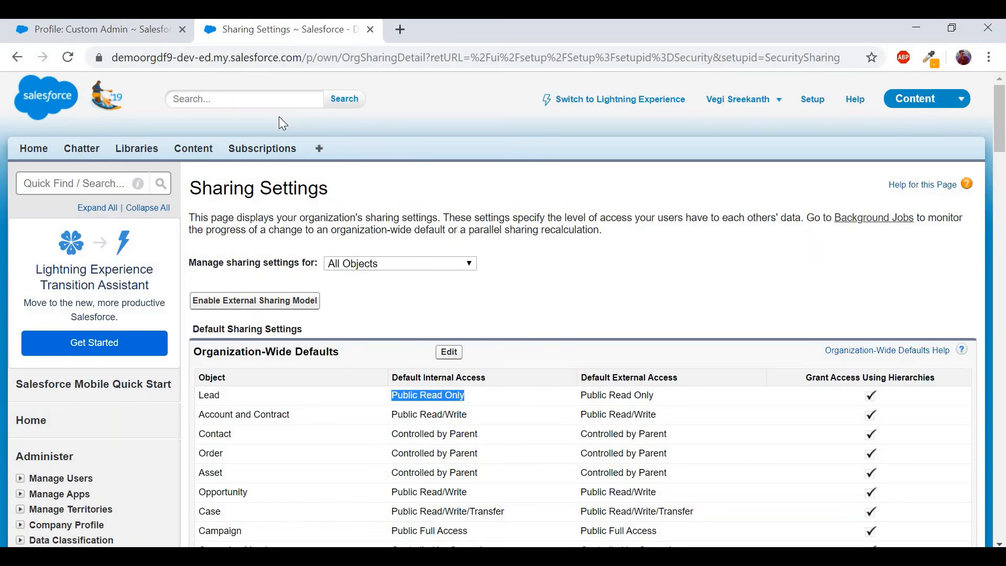
# In Chrome, grant the View All permission on Leads in the Custom Admin profile and save the profile.
pyautogui.click(92, 32)
pyautogui.scroll(-7, 542, 342)
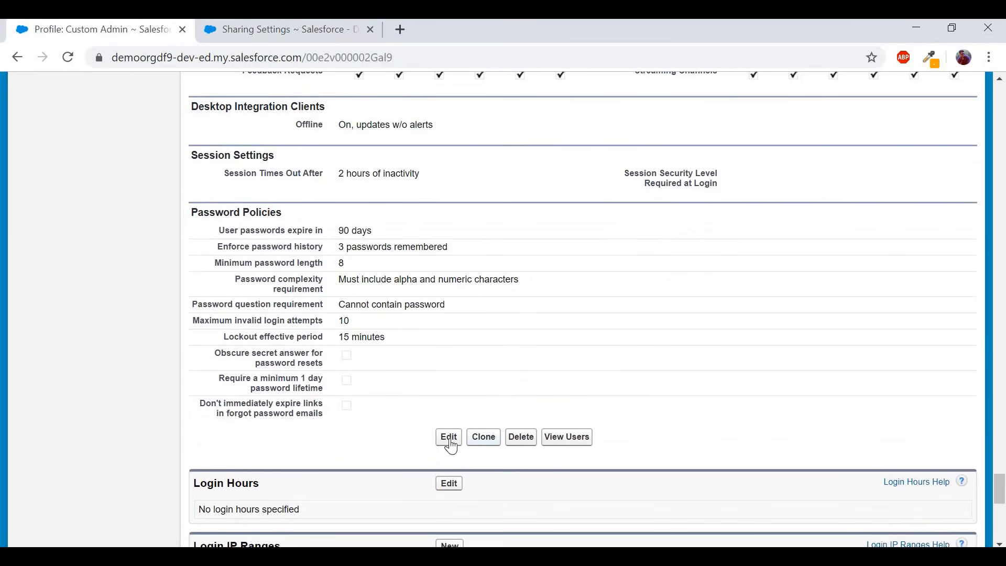
pyautogui.click(450, 443)
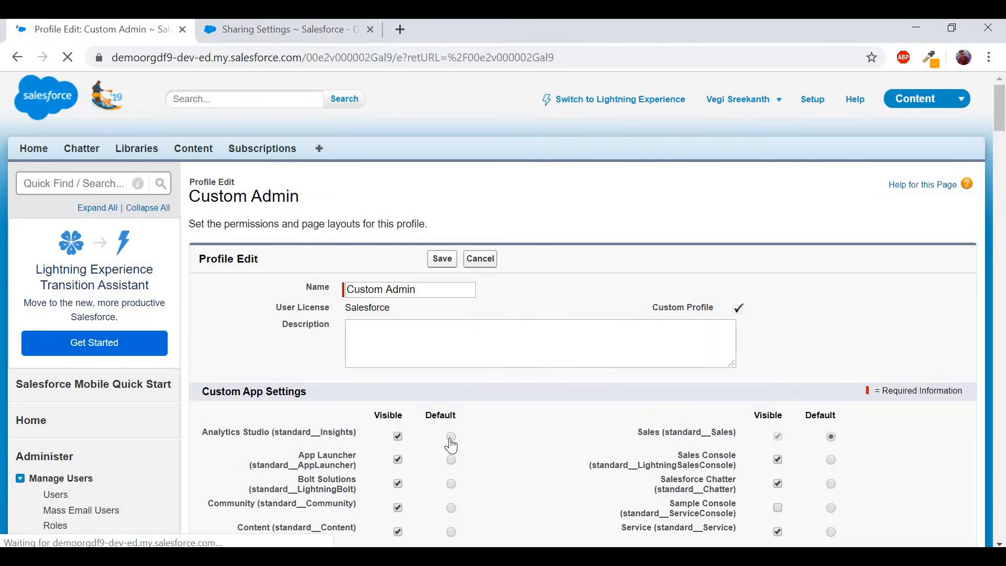
pyautogui.scroll(-20, 807, 498)
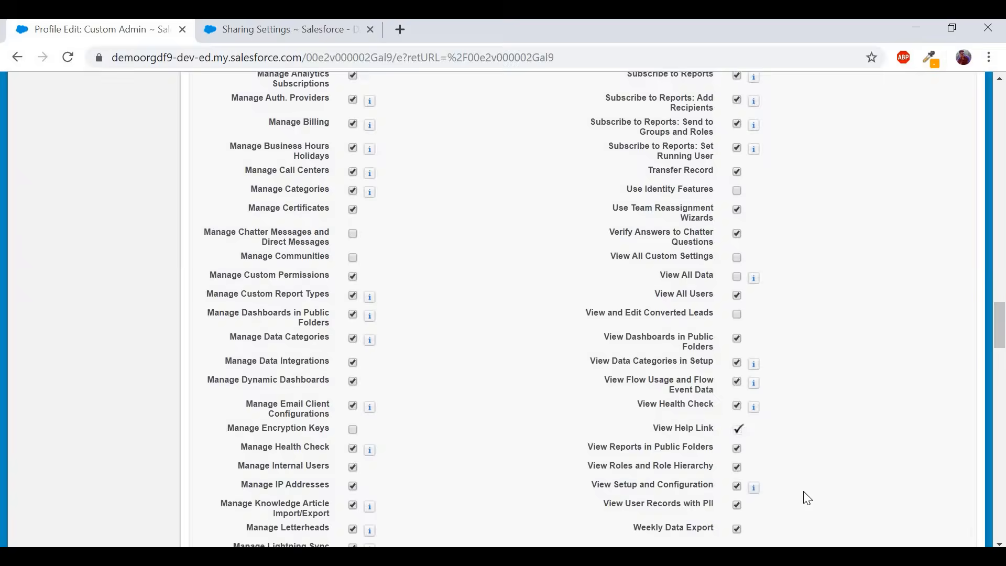
pyautogui.scroll(-15, 807, 498)
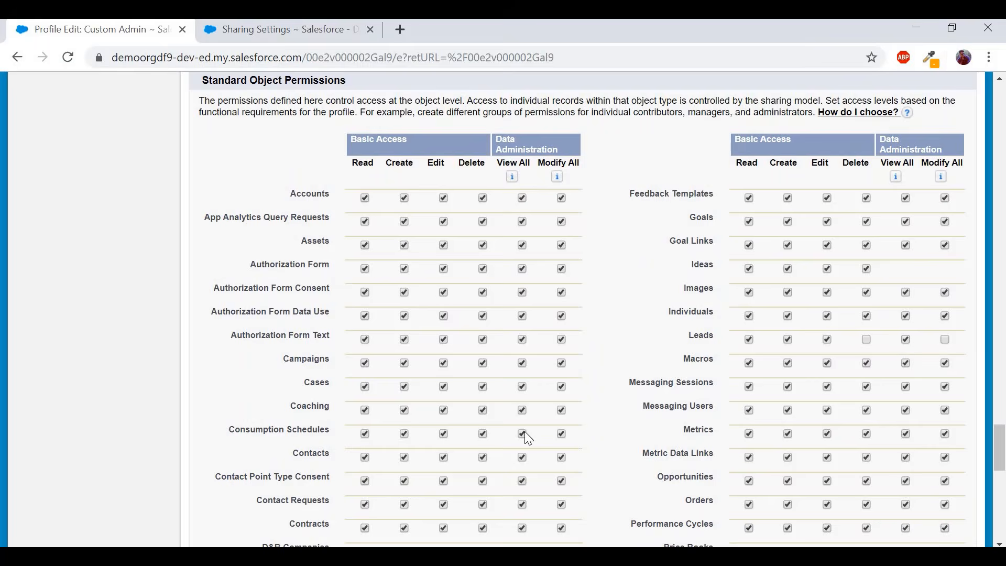
pyautogui.scroll(-12, 523, 433)
pyautogui.scroll(1, 456, 479)
pyautogui.click(442, 511)
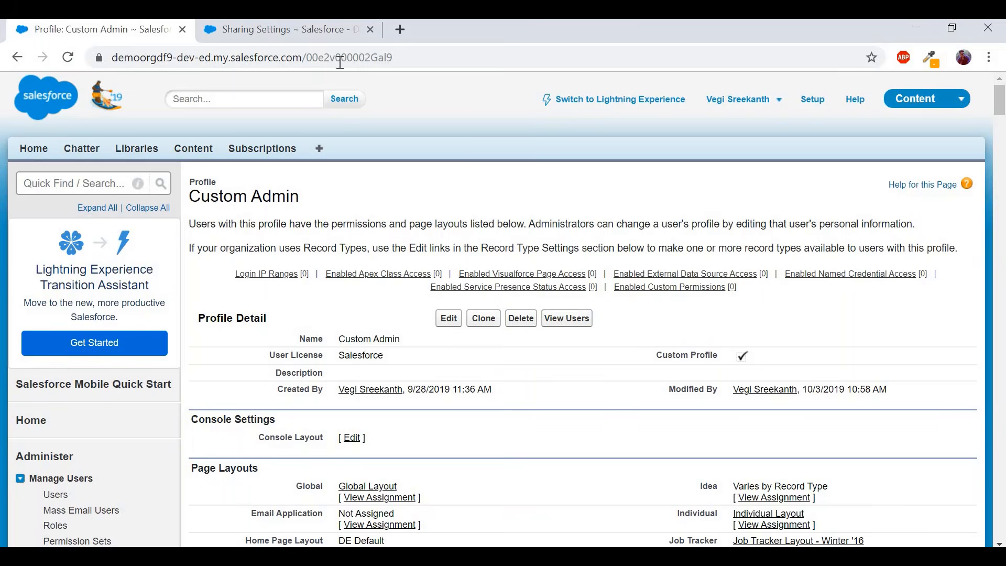
# In Sharing Settings, set the Lead default internal access to Private, accept the confirmations and save.
pyautogui.click(310, 36)
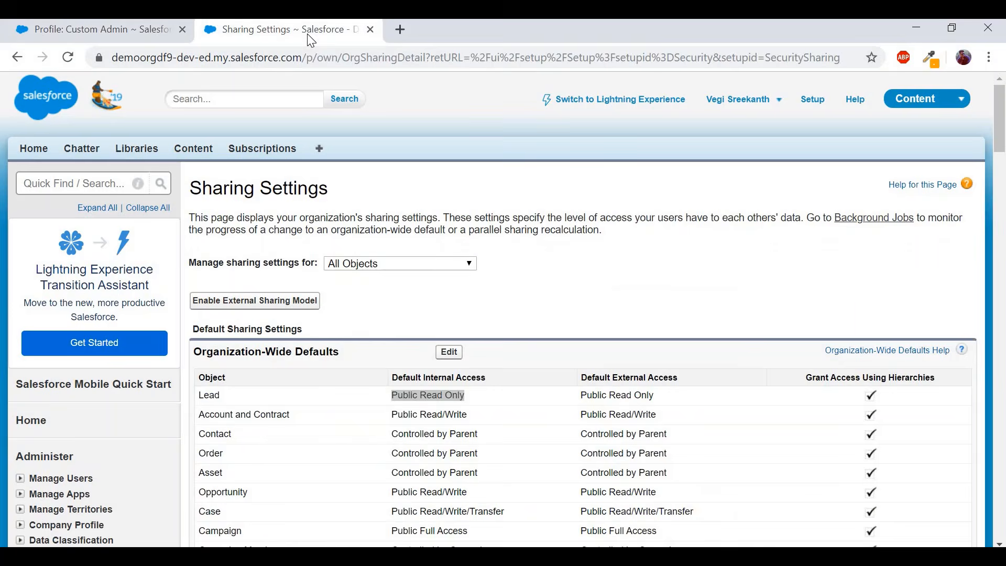
pyautogui.click(450, 352)
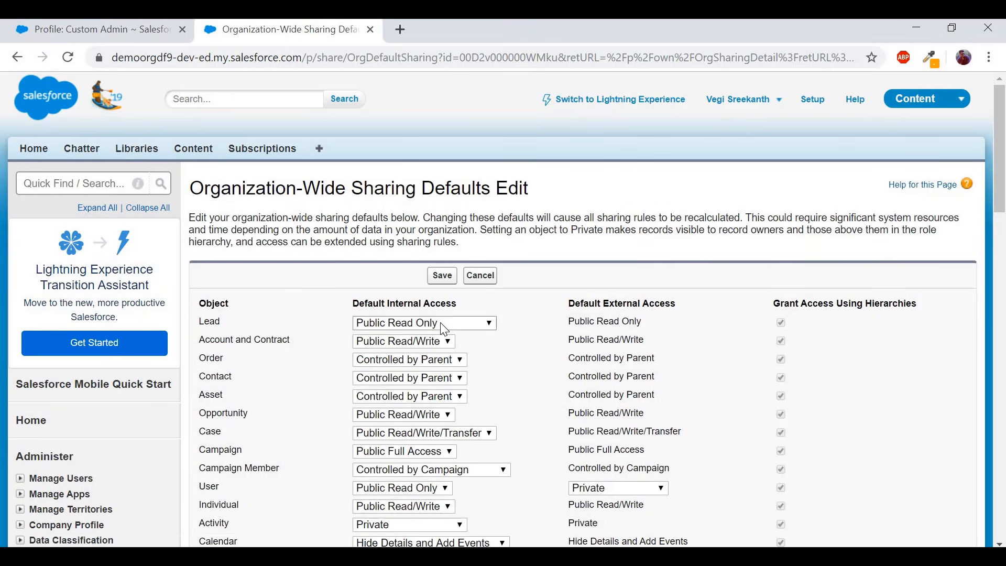
pyautogui.click(439, 324)
pyautogui.click(414, 344)
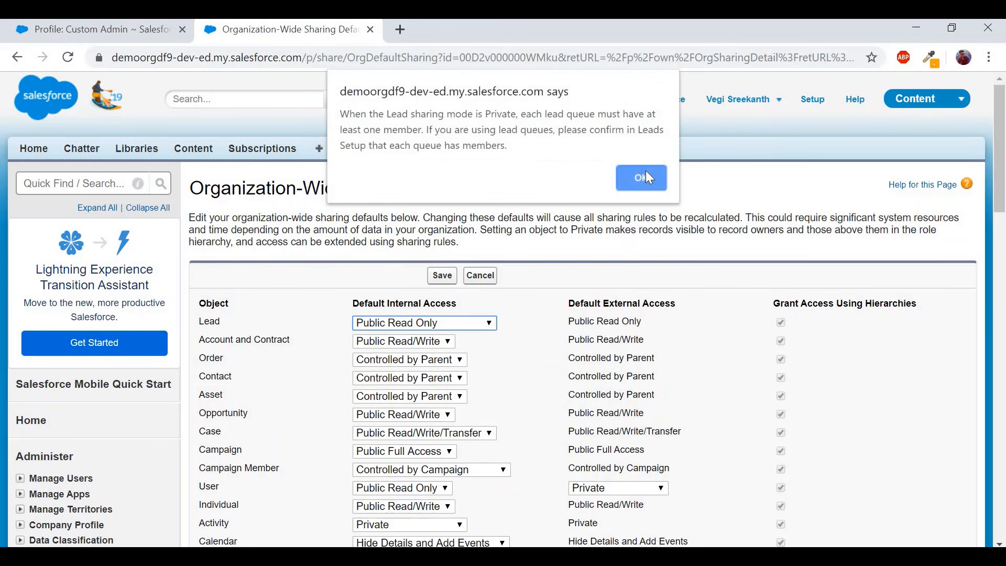
pyautogui.click(640, 178)
pyautogui.click(442, 276)
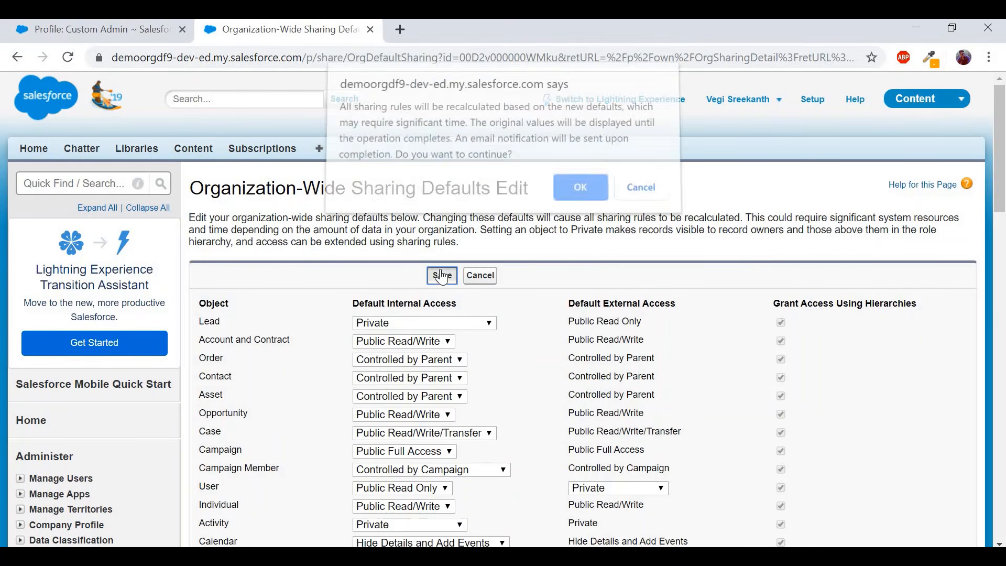
pyautogui.click(566, 200)
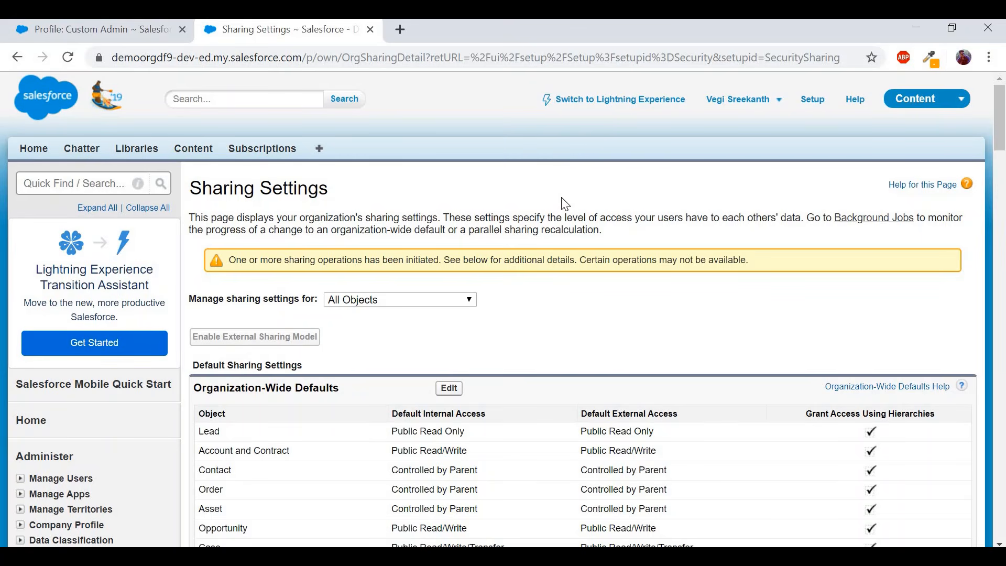
pyautogui.tripleClick(258, 189)
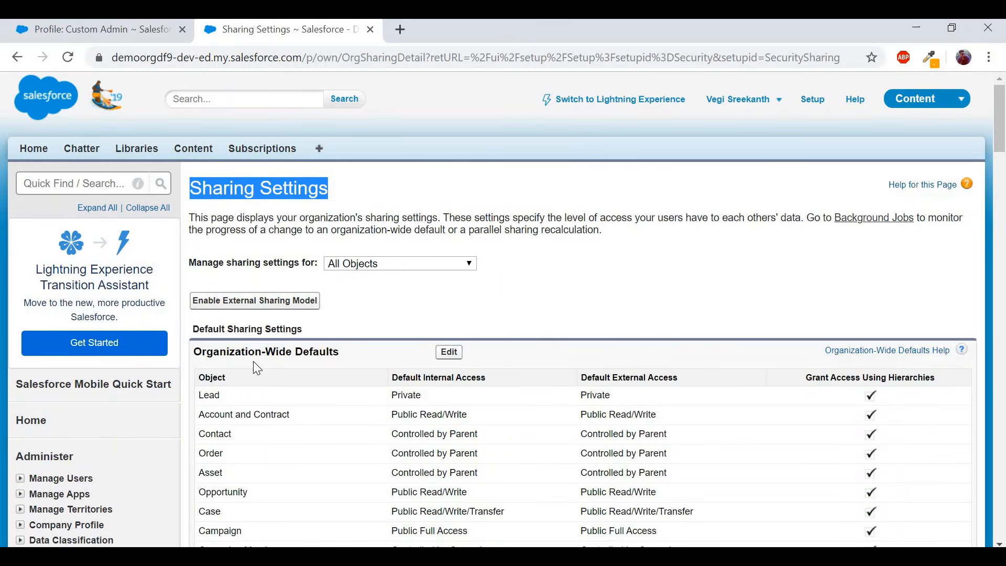
# Review the Lead default internal access in Sharing Settings alongside the Custom Admin profile.
pyautogui.doubleClick(420, 395)
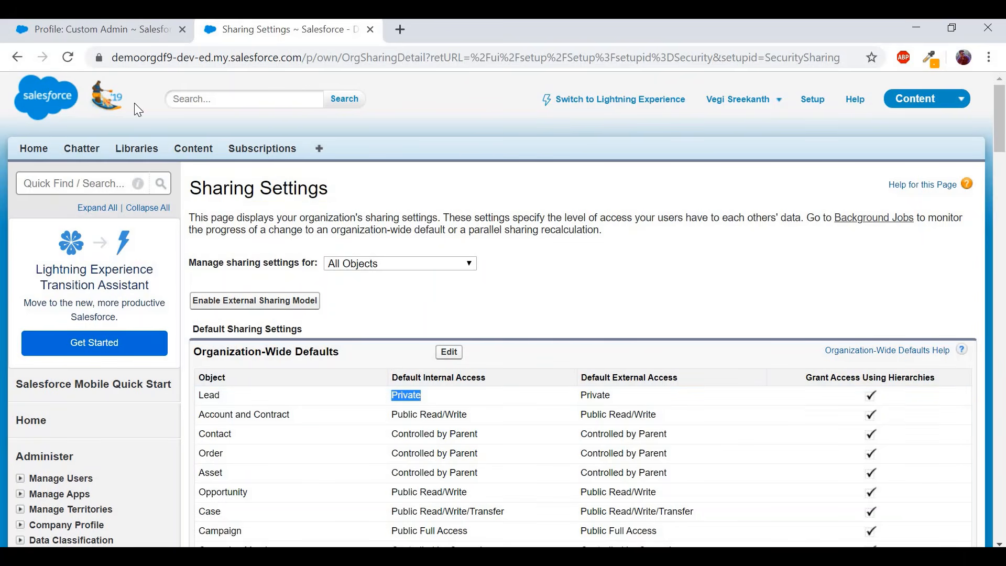
pyautogui.click(112, 37)
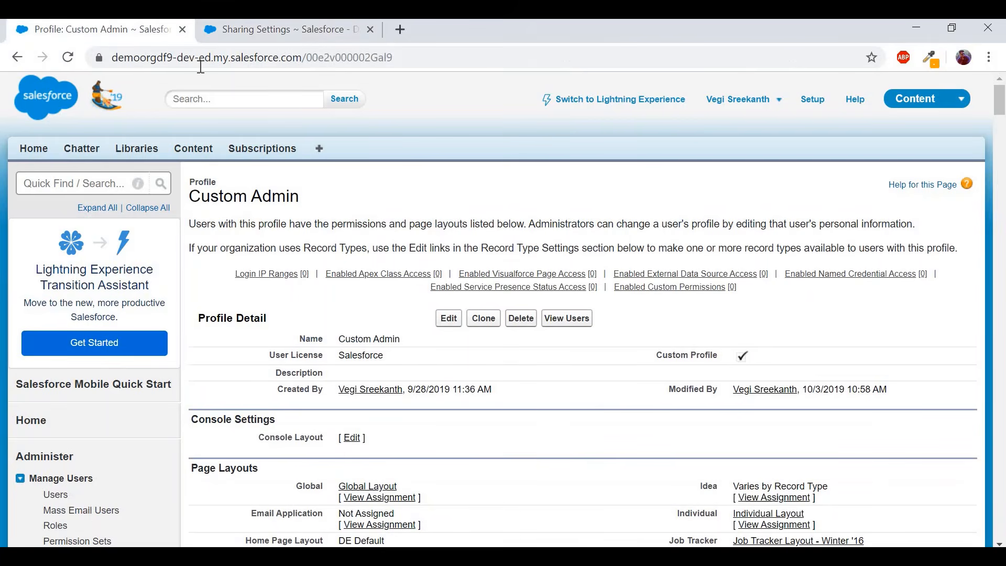
pyautogui.click(283, 37)
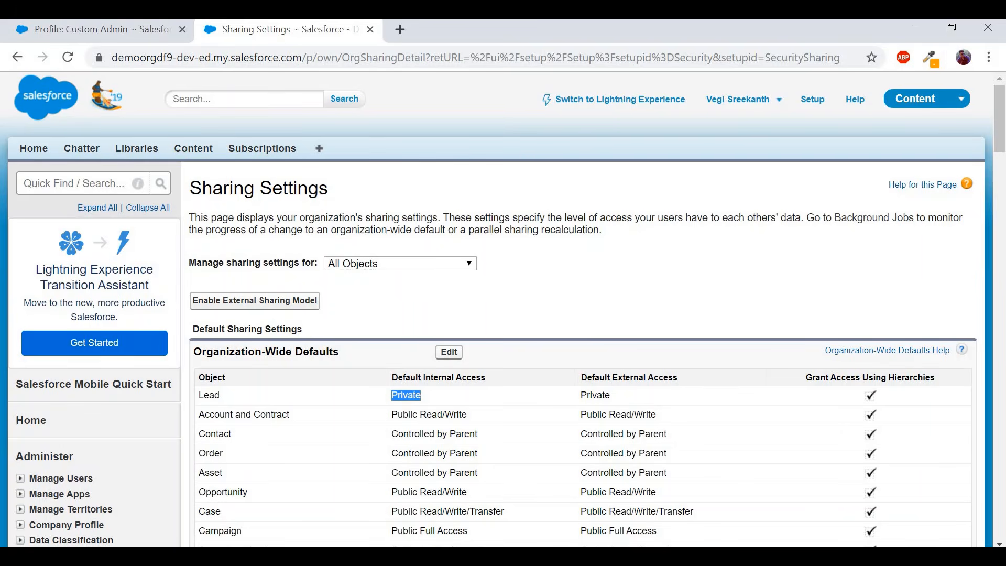
pyautogui.click(84, 31)
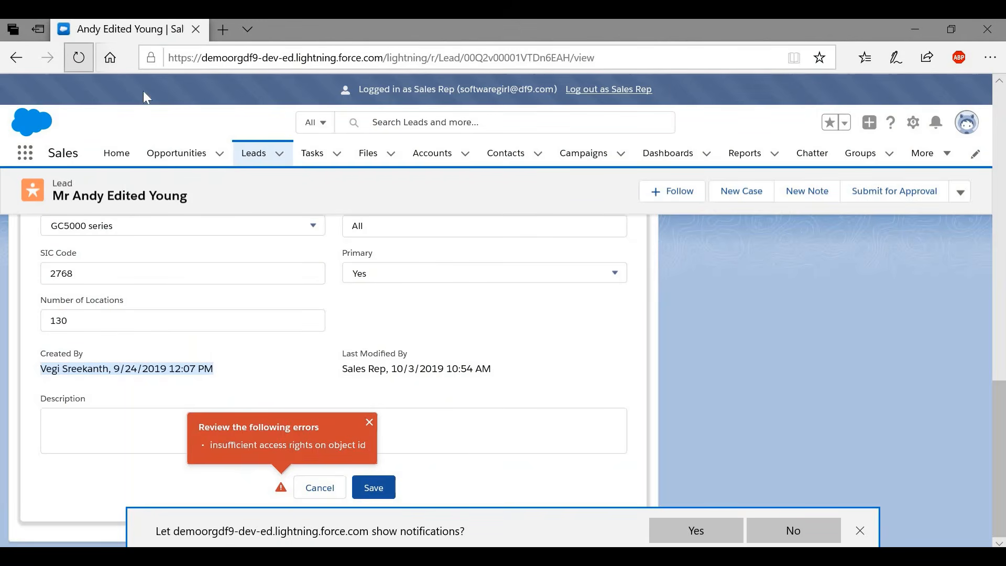
# In Edge, open the Dickenson plc Edited lead from the All leads view and try to save its First Name with Updated appended.
pyautogui.click(254, 153)
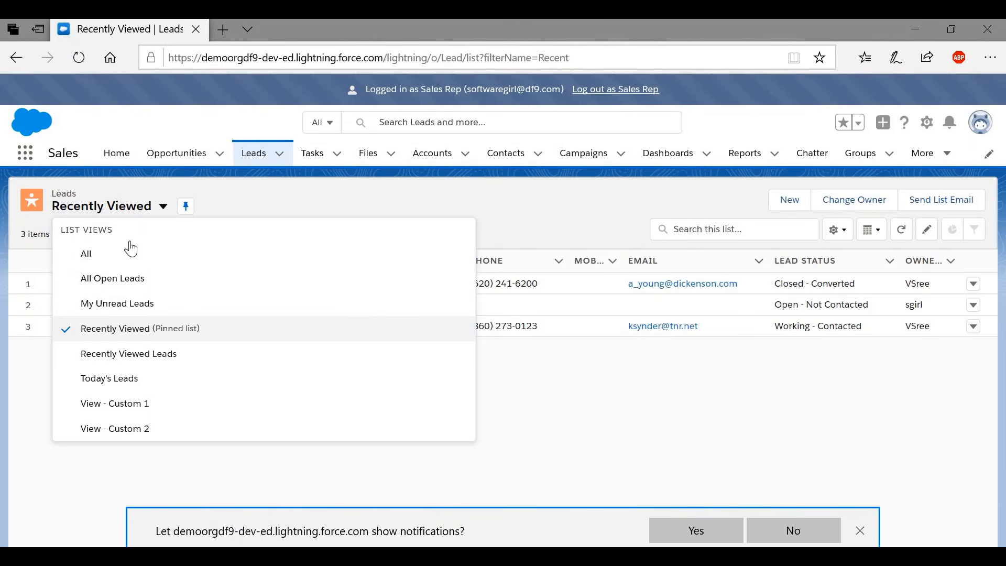
pyautogui.click(127, 244)
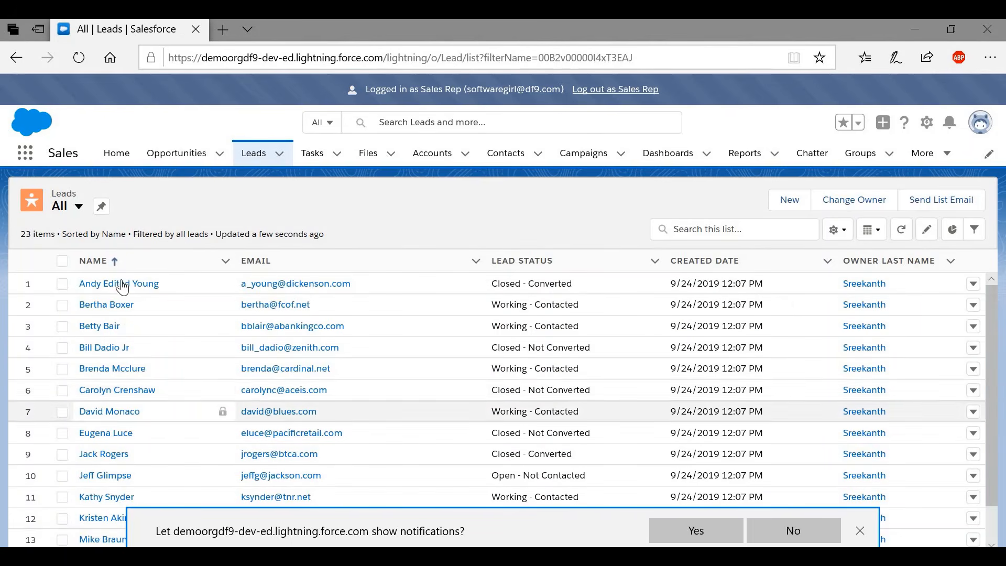
pyautogui.click(119, 284)
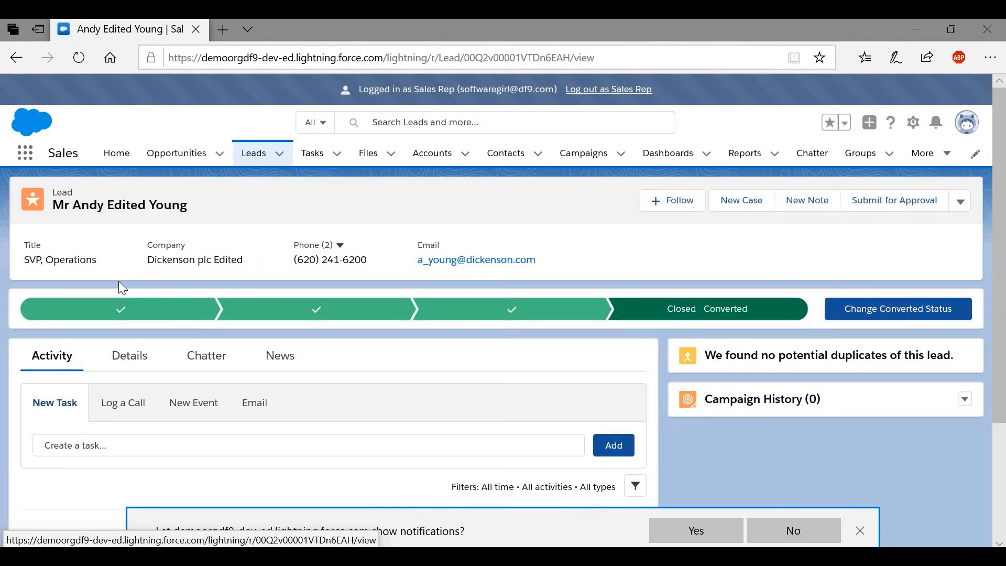
pyautogui.click(142, 361)
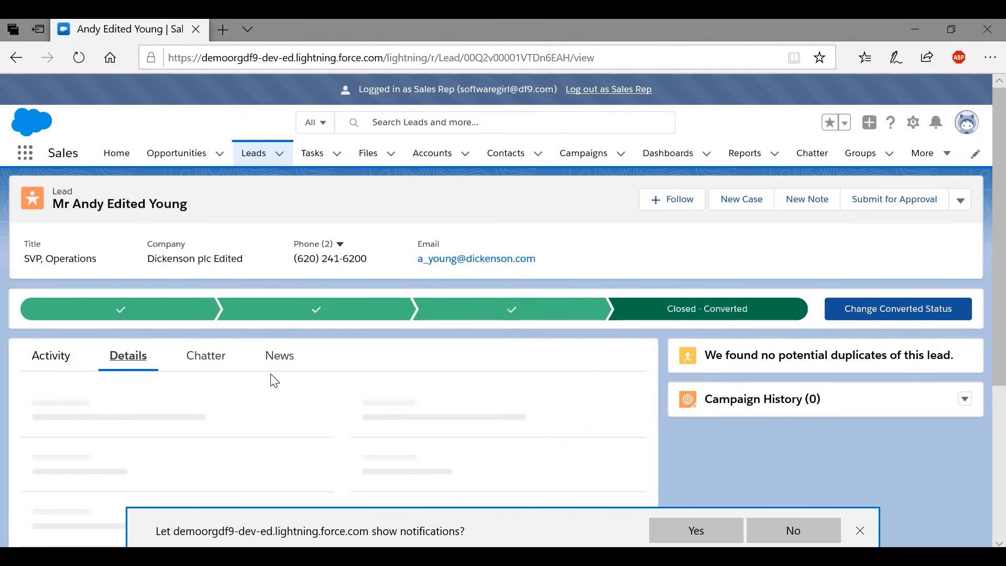
pyautogui.scroll(-1, 273, 379)
pyautogui.doubleClick(219, 379)
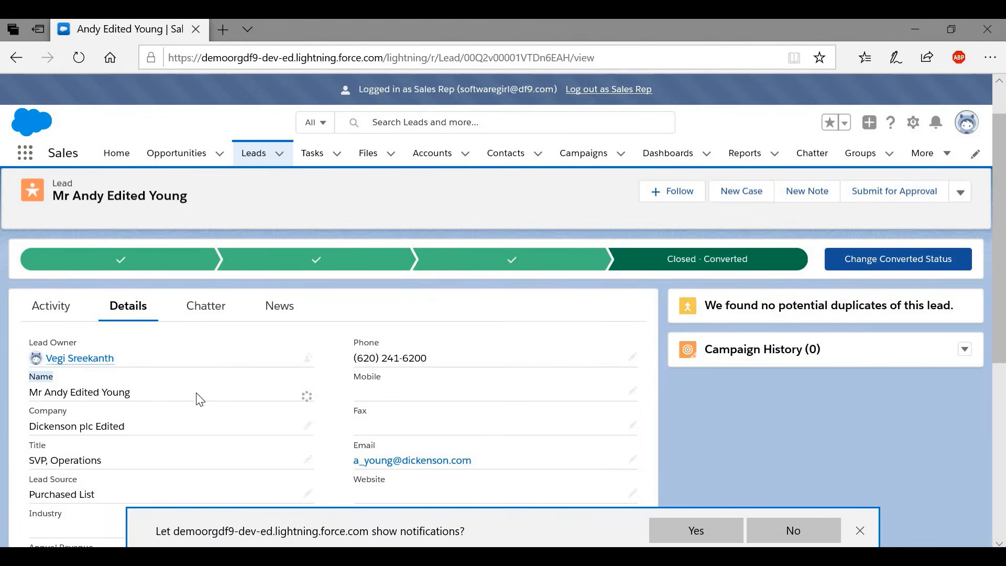
pyautogui.scroll(-10, 200, 422)
pyautogui.click(370, 488)
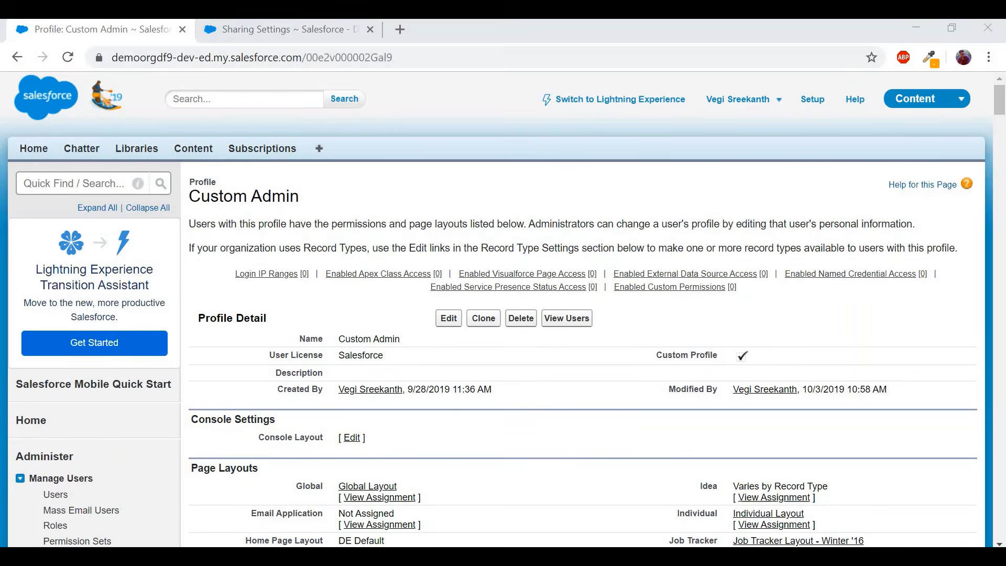
# In Chrome, grant the Modify All permission on Leads in the Custom Admin profile and save the profile.
pyautogui.click(449, 323)
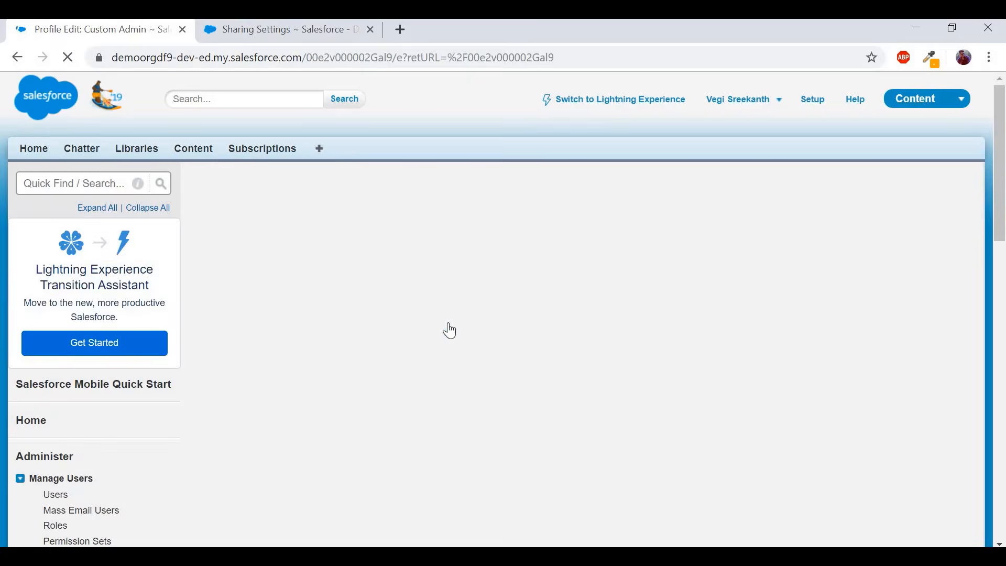
pyautogui.scroll(-20, 450, 330)
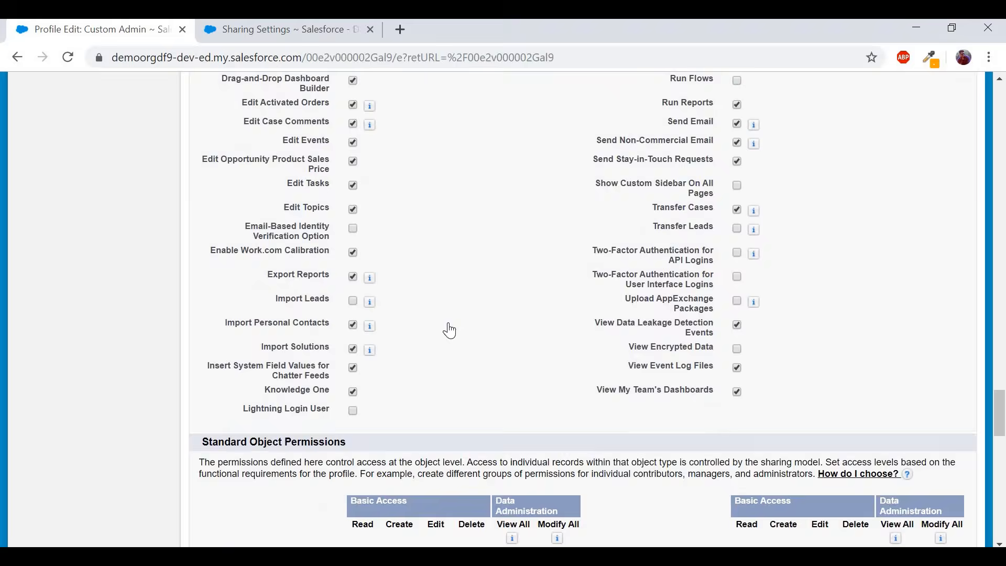
pyautogui.scroll(-1, 553, 262)
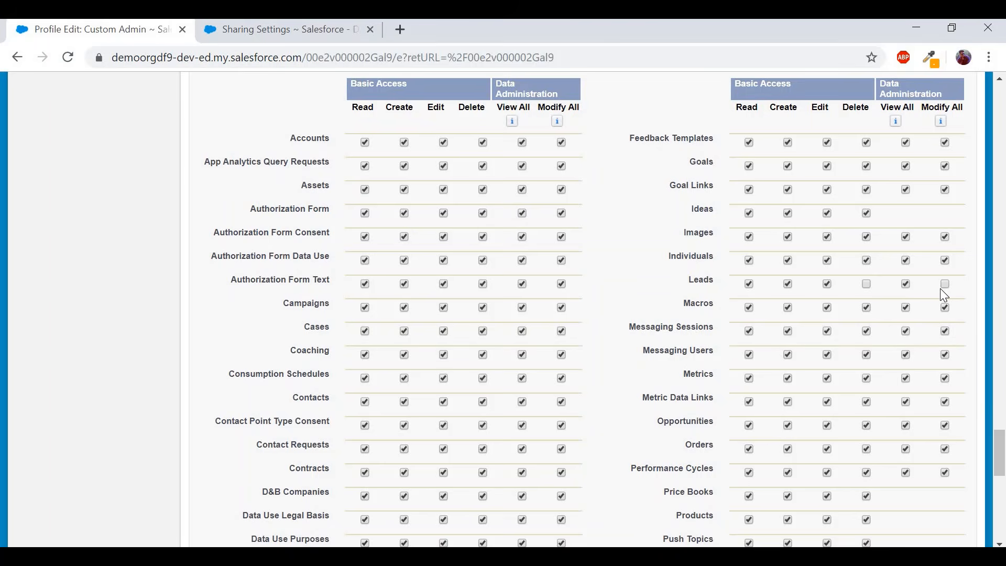
pyautogui.scroll(-20, 746, 360)
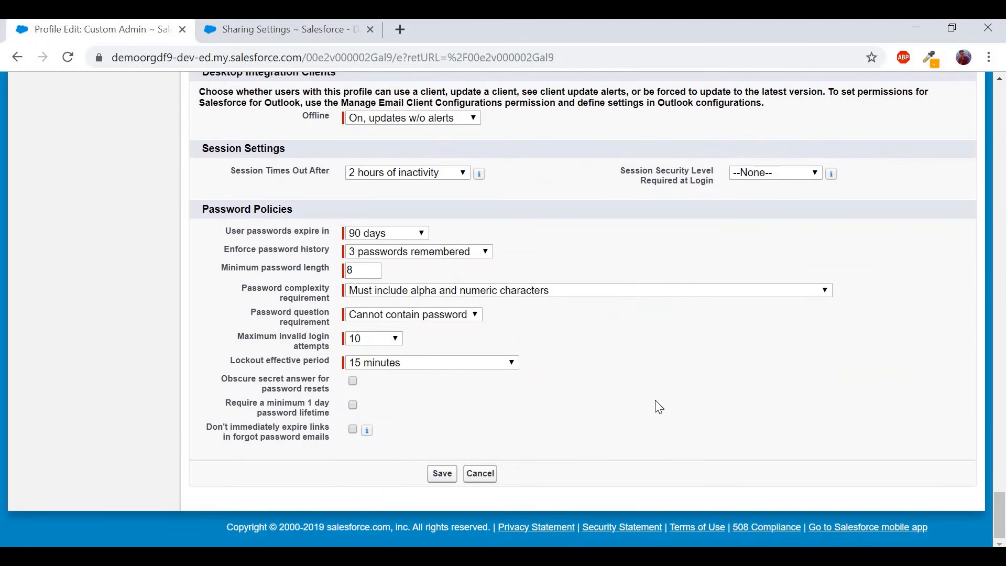
pyautogui.click(447, 483)
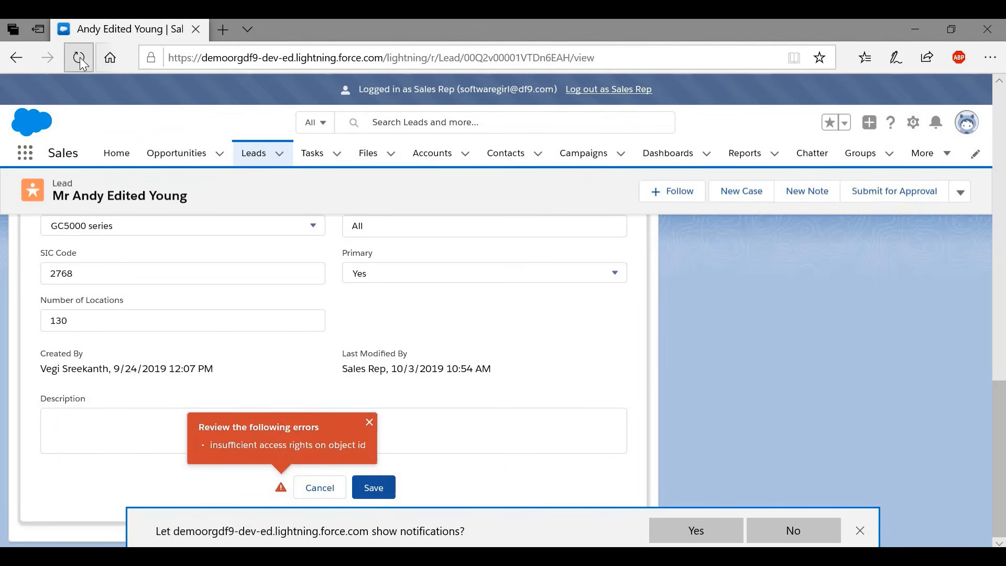
# In Edge, save the pending First Name change on the Dickenson plc Edited lead and check its name and available actions.
pyautogui.click(373, 490)
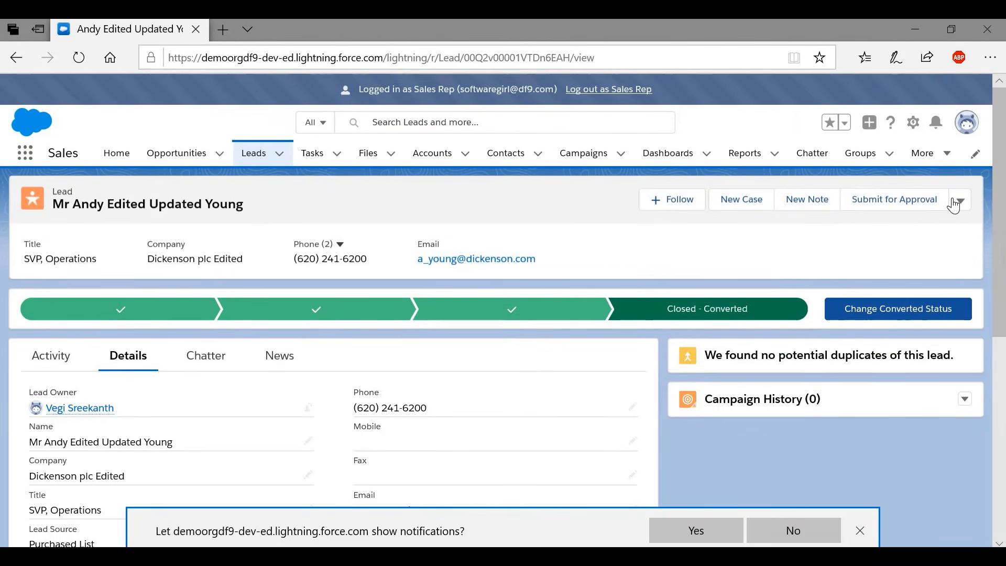
pyautogui.click(960, 205)
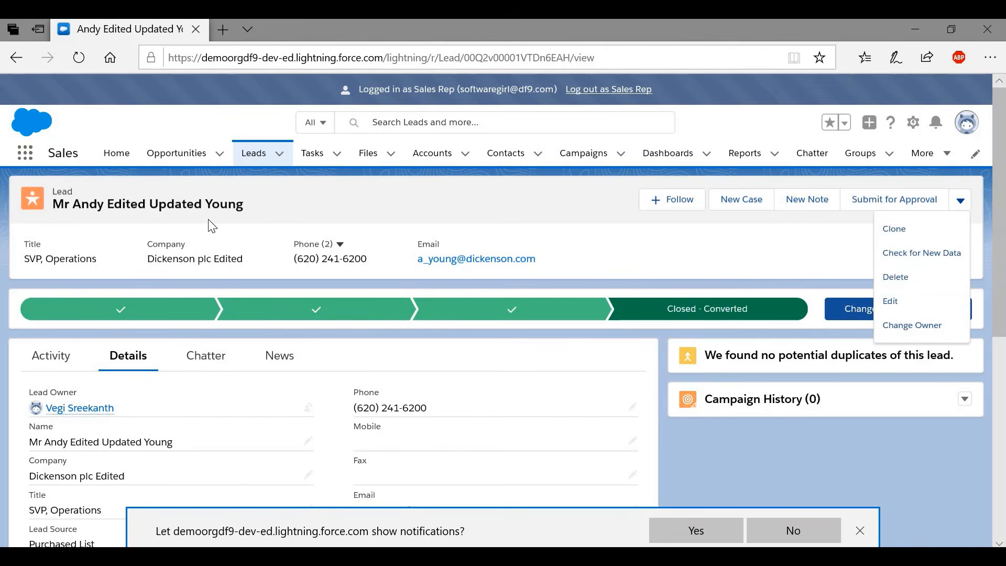
pyautogui.tripleClick(219, 208)
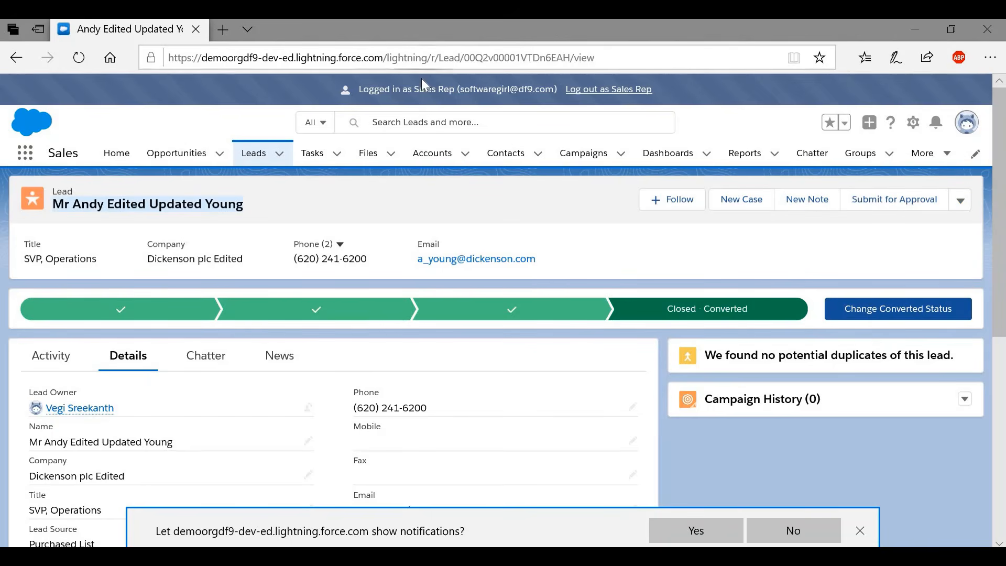
# Delete the Dickenson plc Edited lead and confirm the deletion.
pyautogui.click(961, 201)
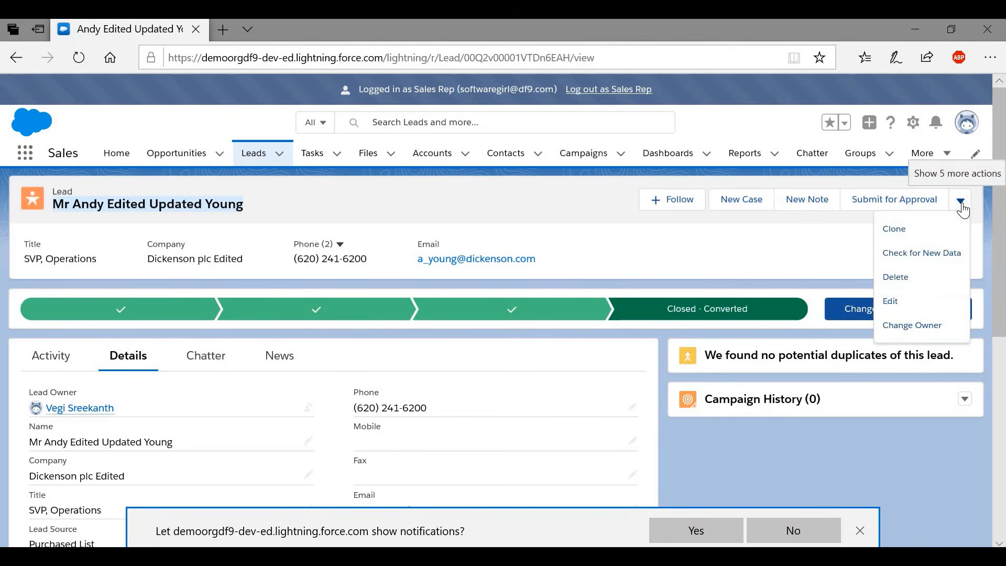
pyautogui.click(904, 275)
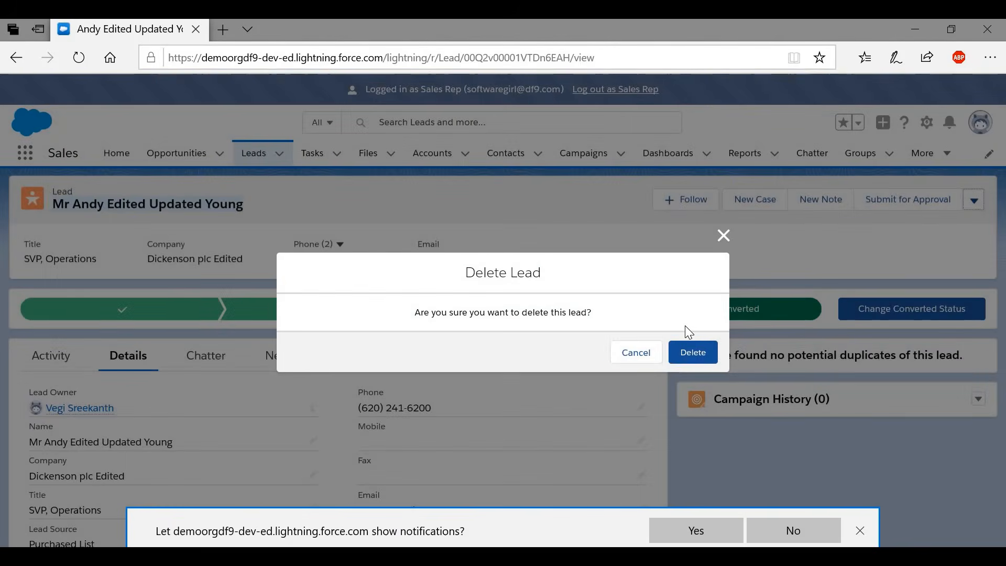
pyautogui.click(693, 353)
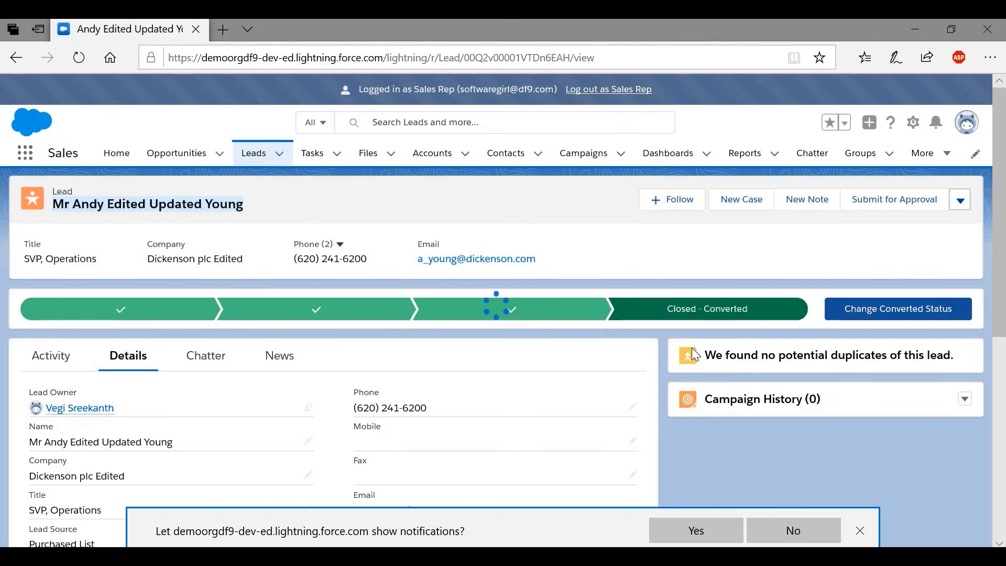